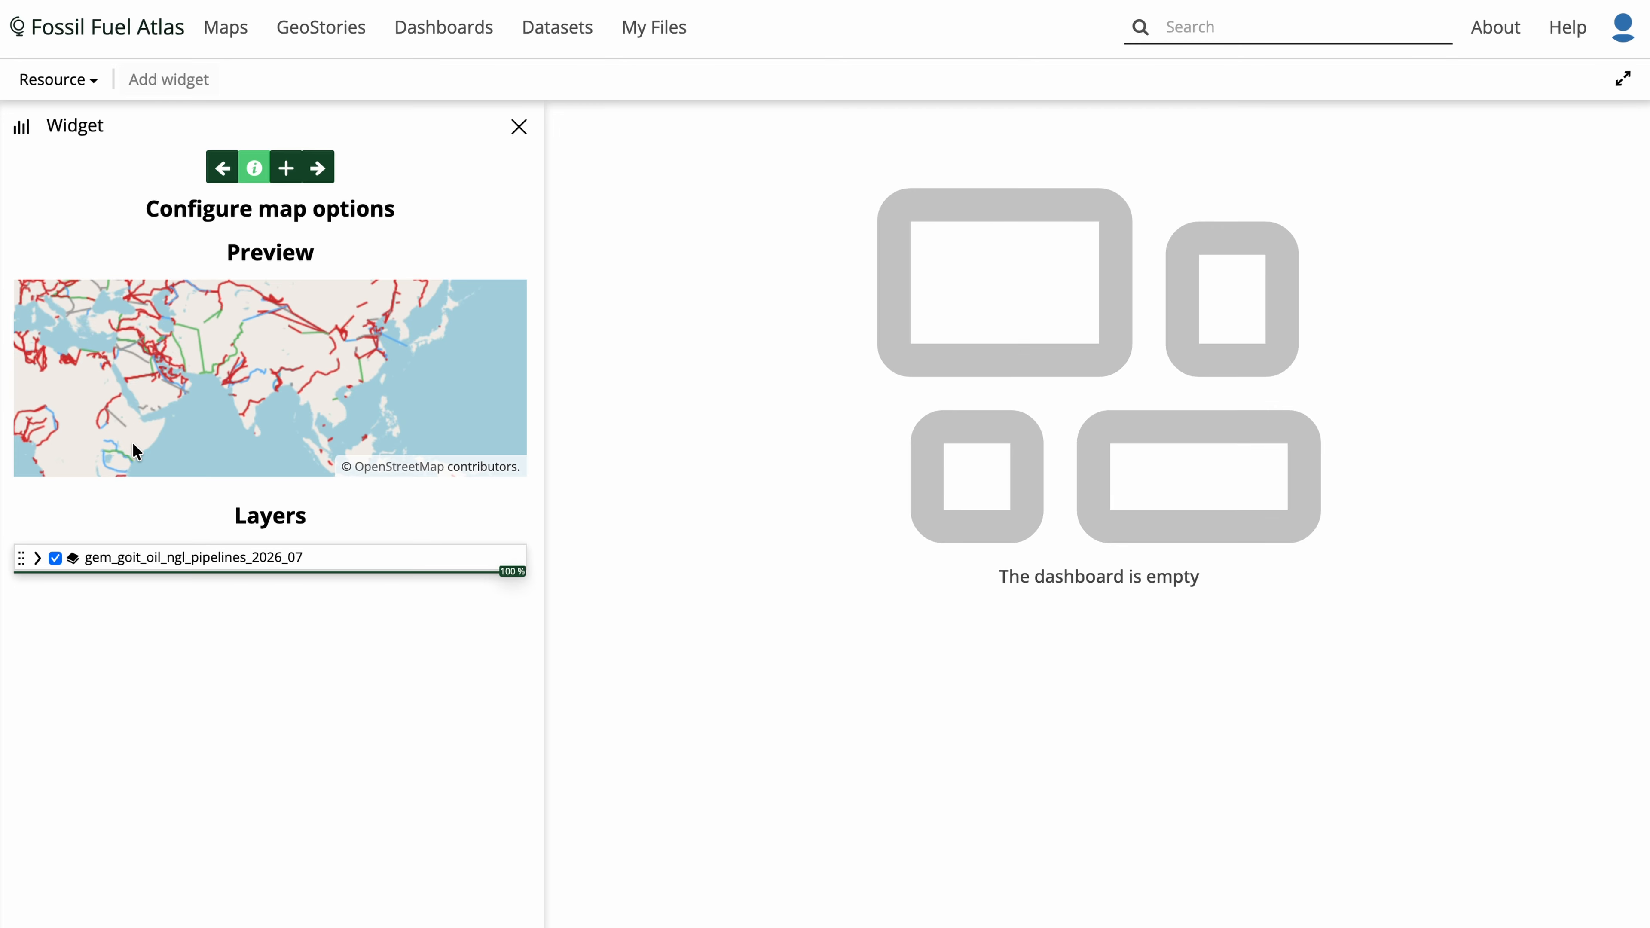
- Title the map widget "Map" and add it to the dashboard
click(56, 558)
click(55, 558)
click(320, 169)
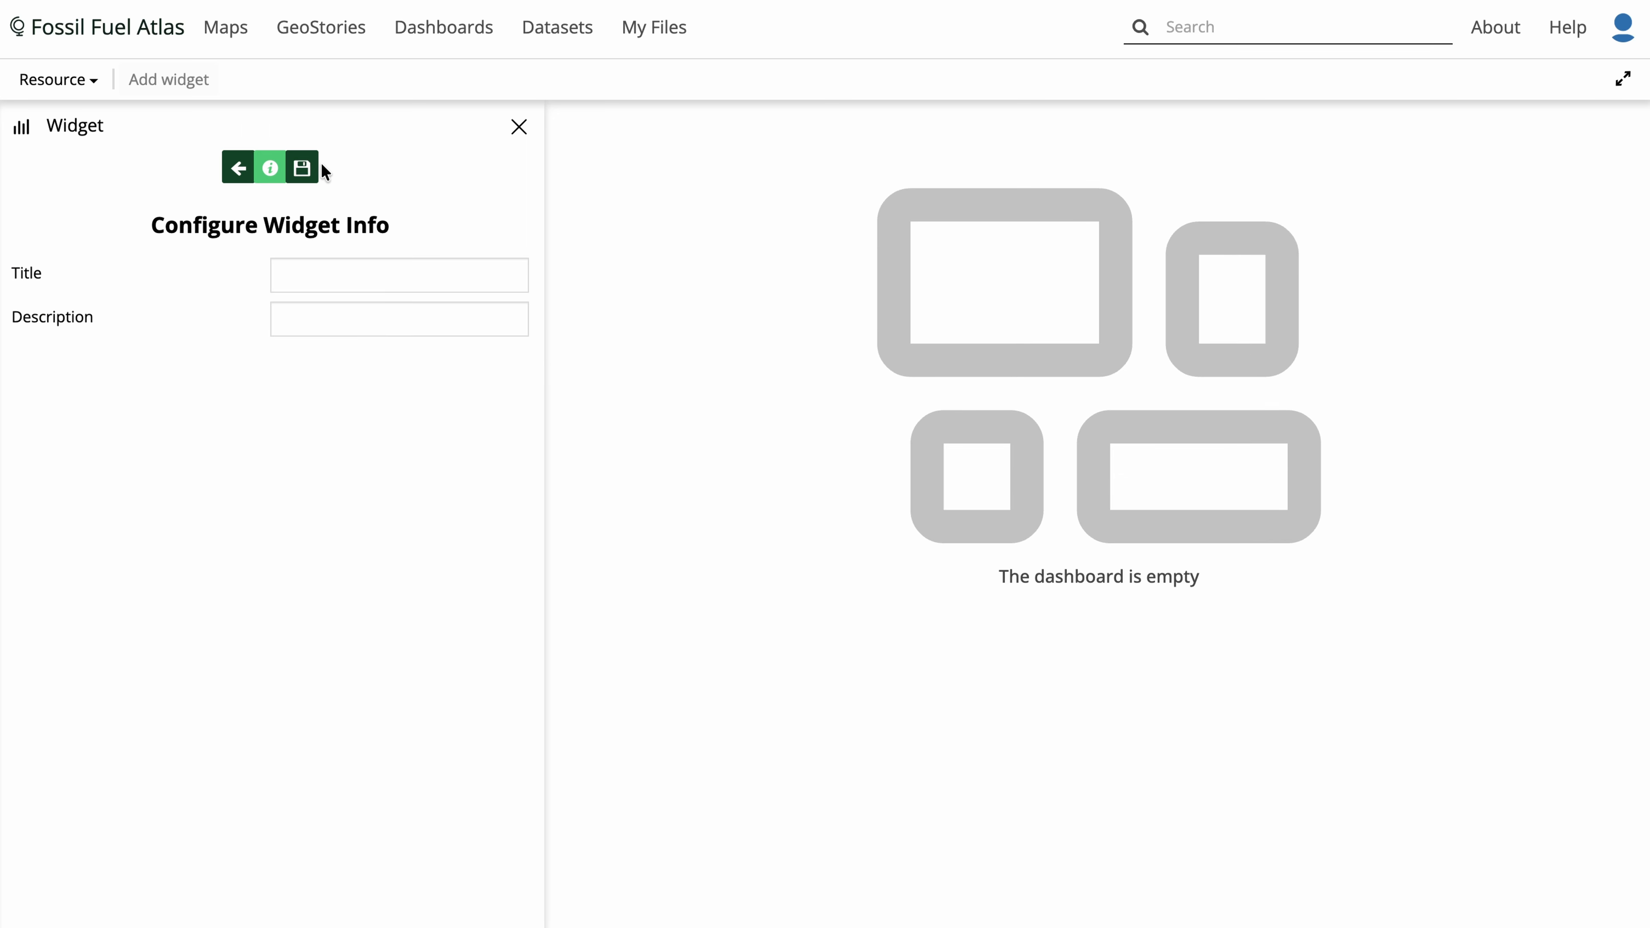
click(334, 274)
text(Map)
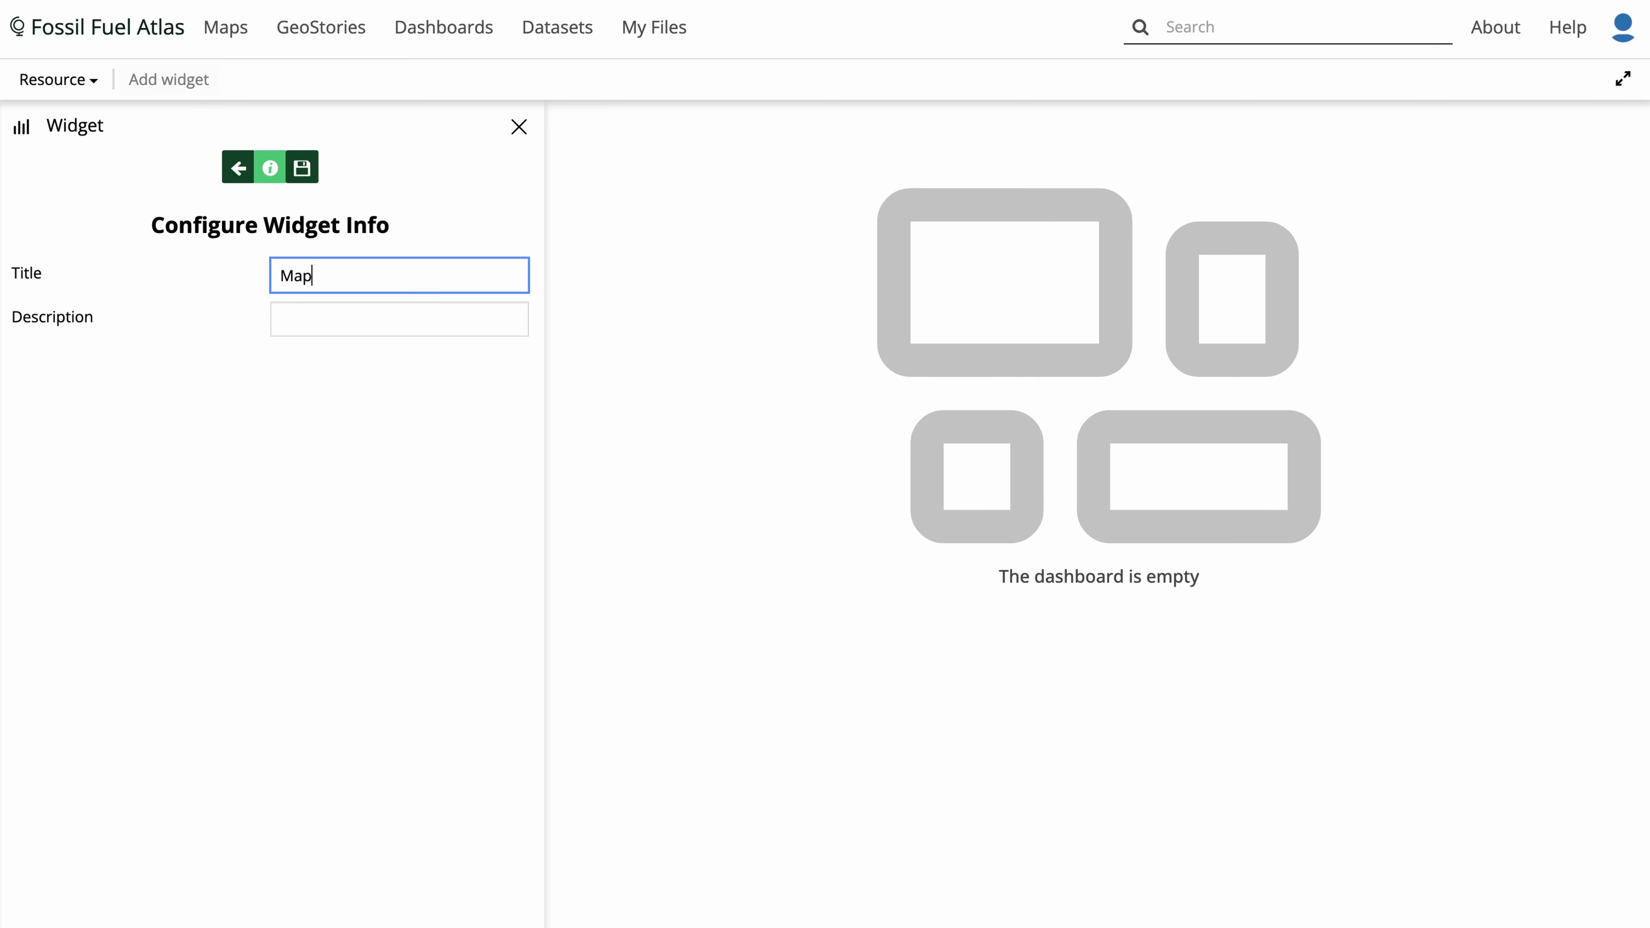
click(348, 351)
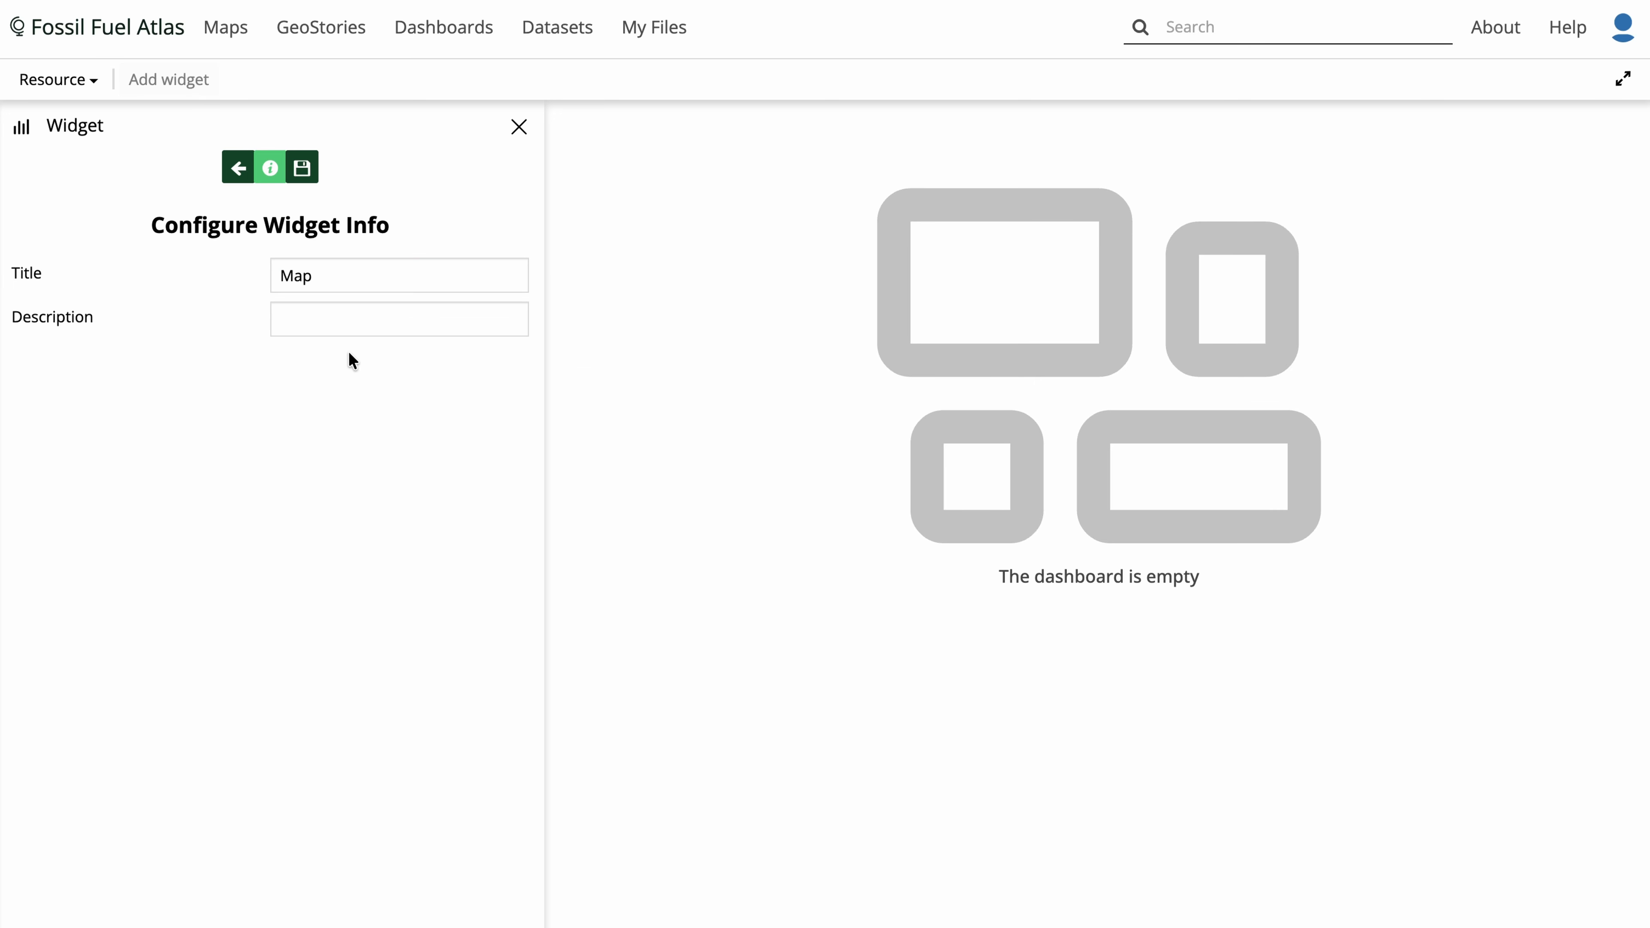
click(310, 169)
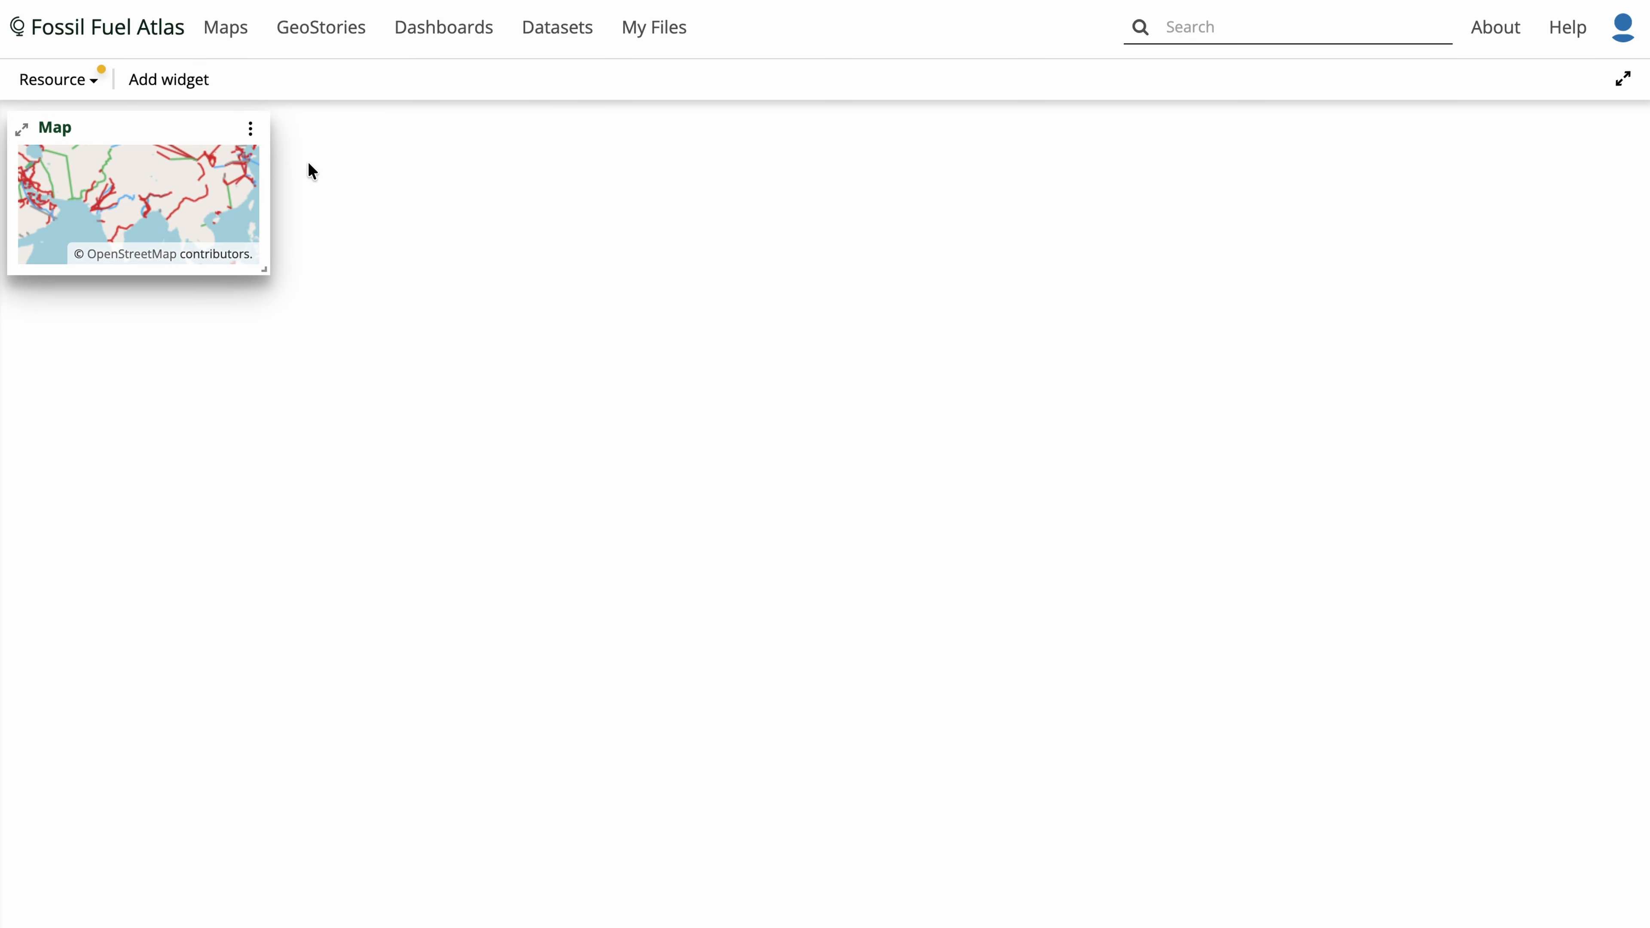
- Enlarge the map widget and center its view on the United States
drag(266, 276, 999, 622)
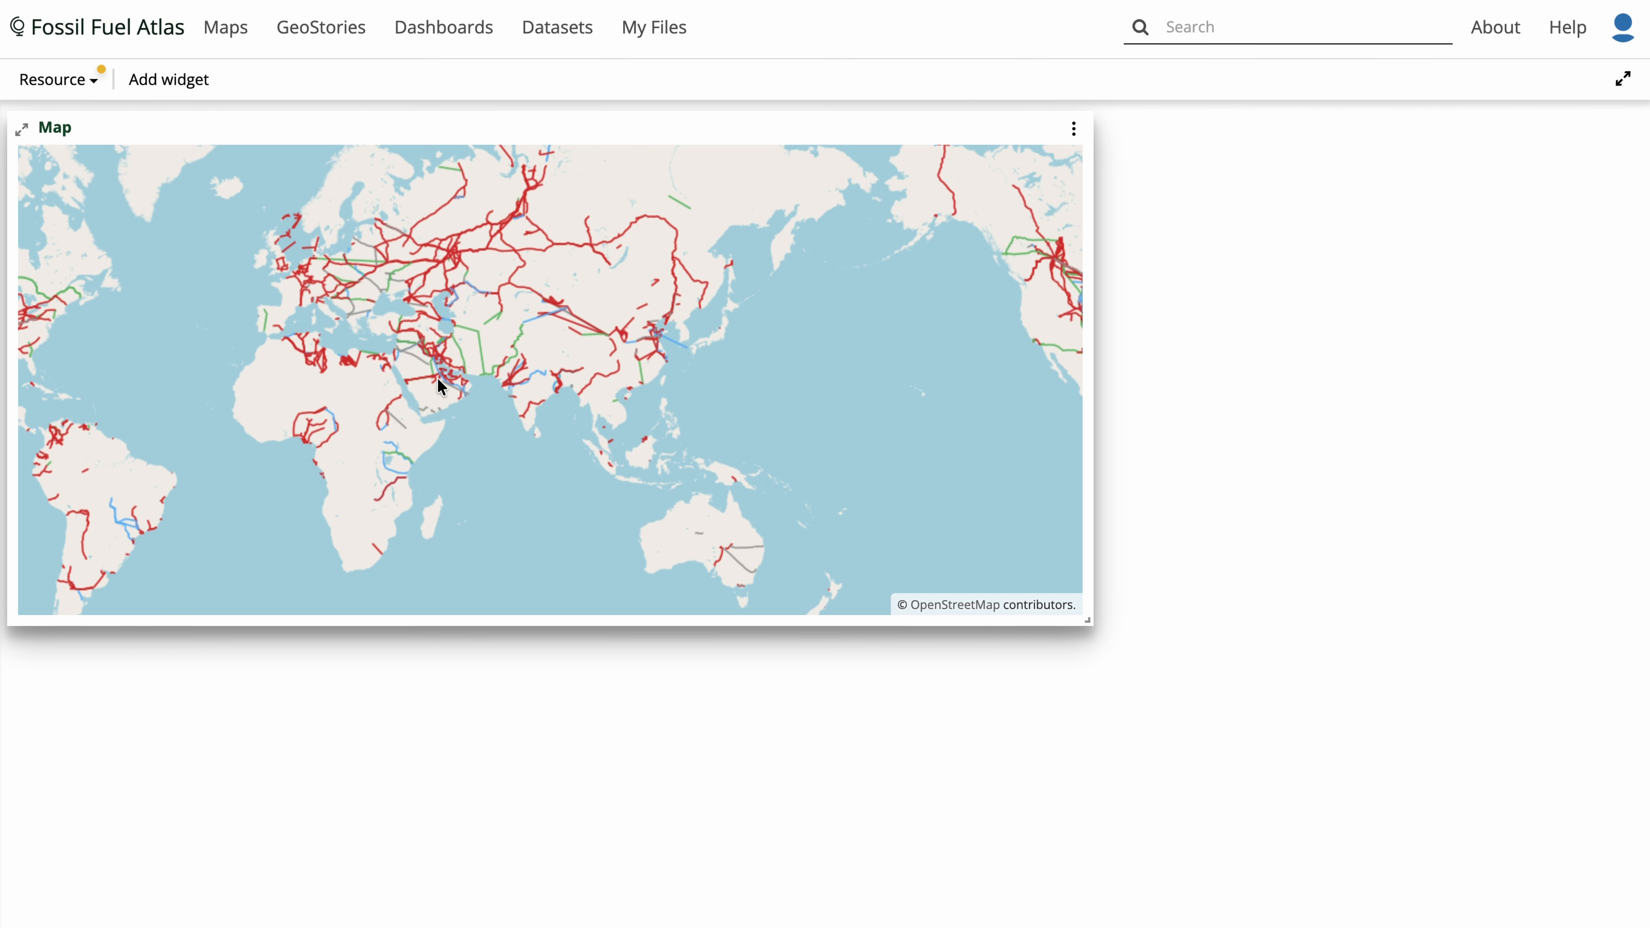
drag(437, 383, 711, 449)
scroll(338, 406, up, 3)
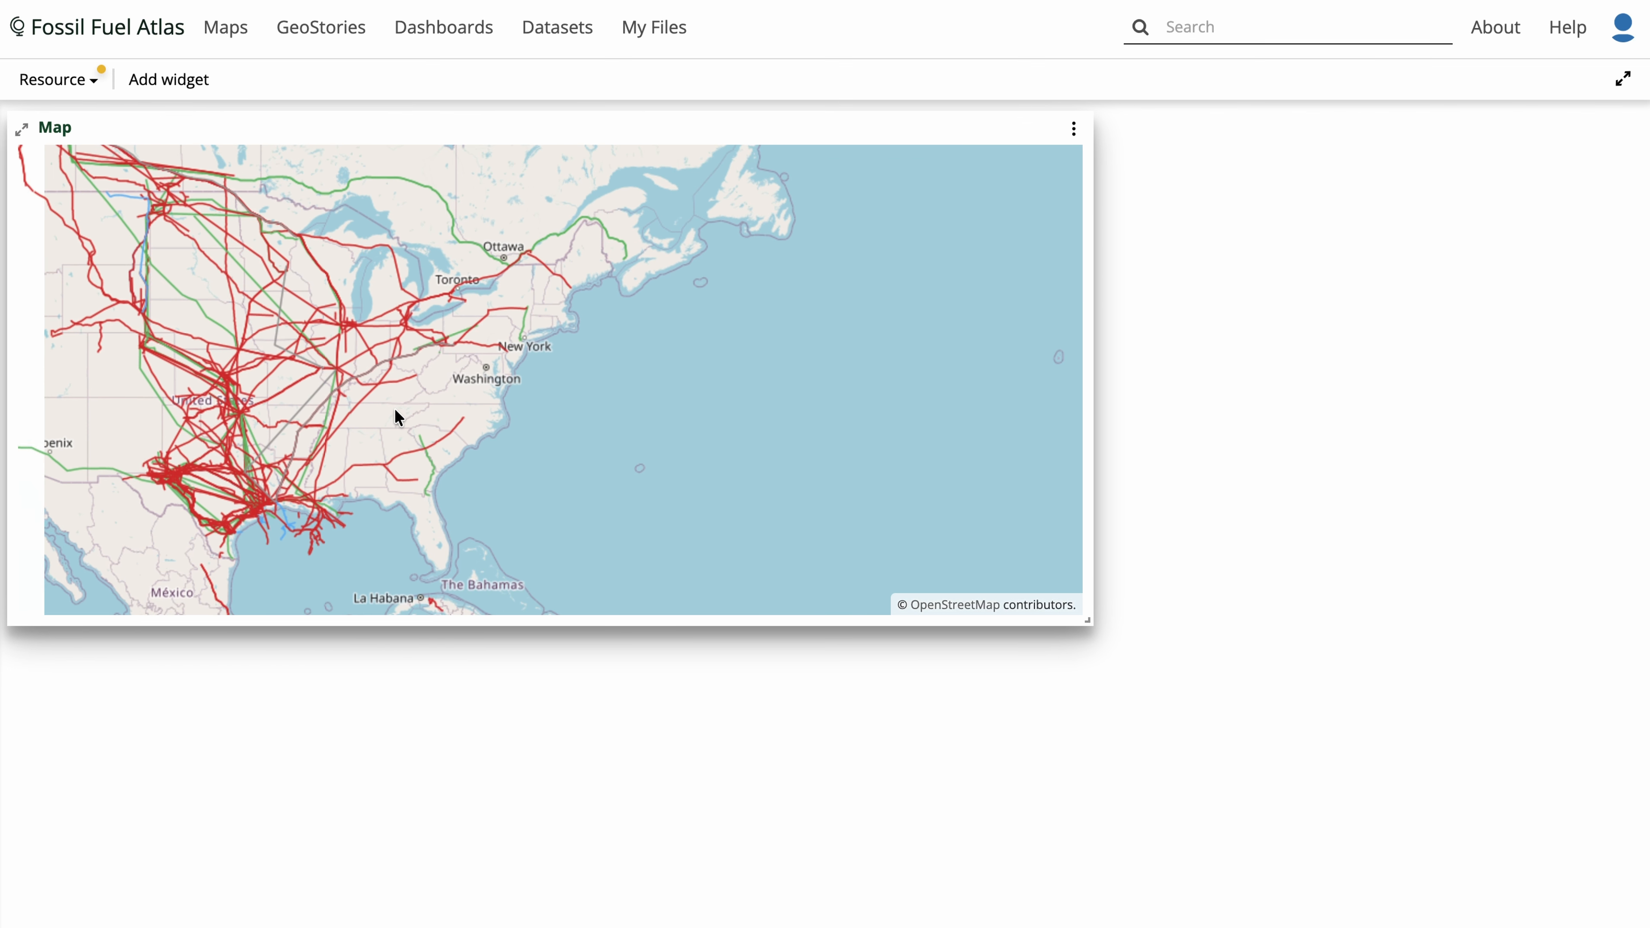
drag(395, 410, 627, 446)
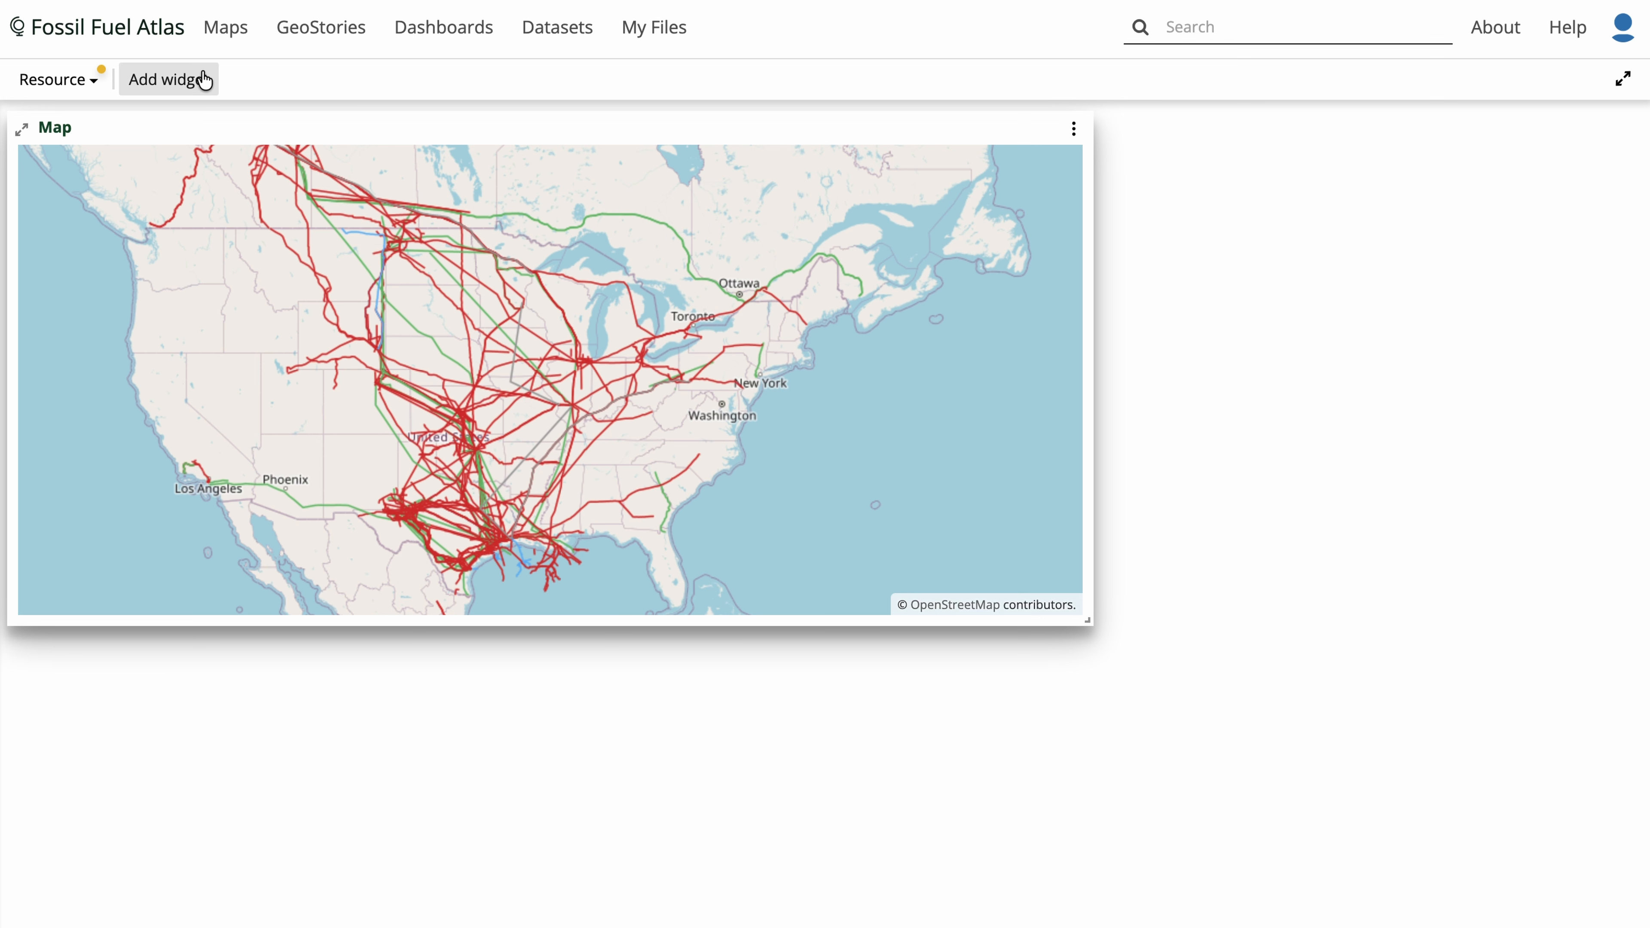
- Add a chart widget based on the Oil Pipelines (GEM) layer, found by searching "oil pipelines"
click(180, 76)
click(219, 225)
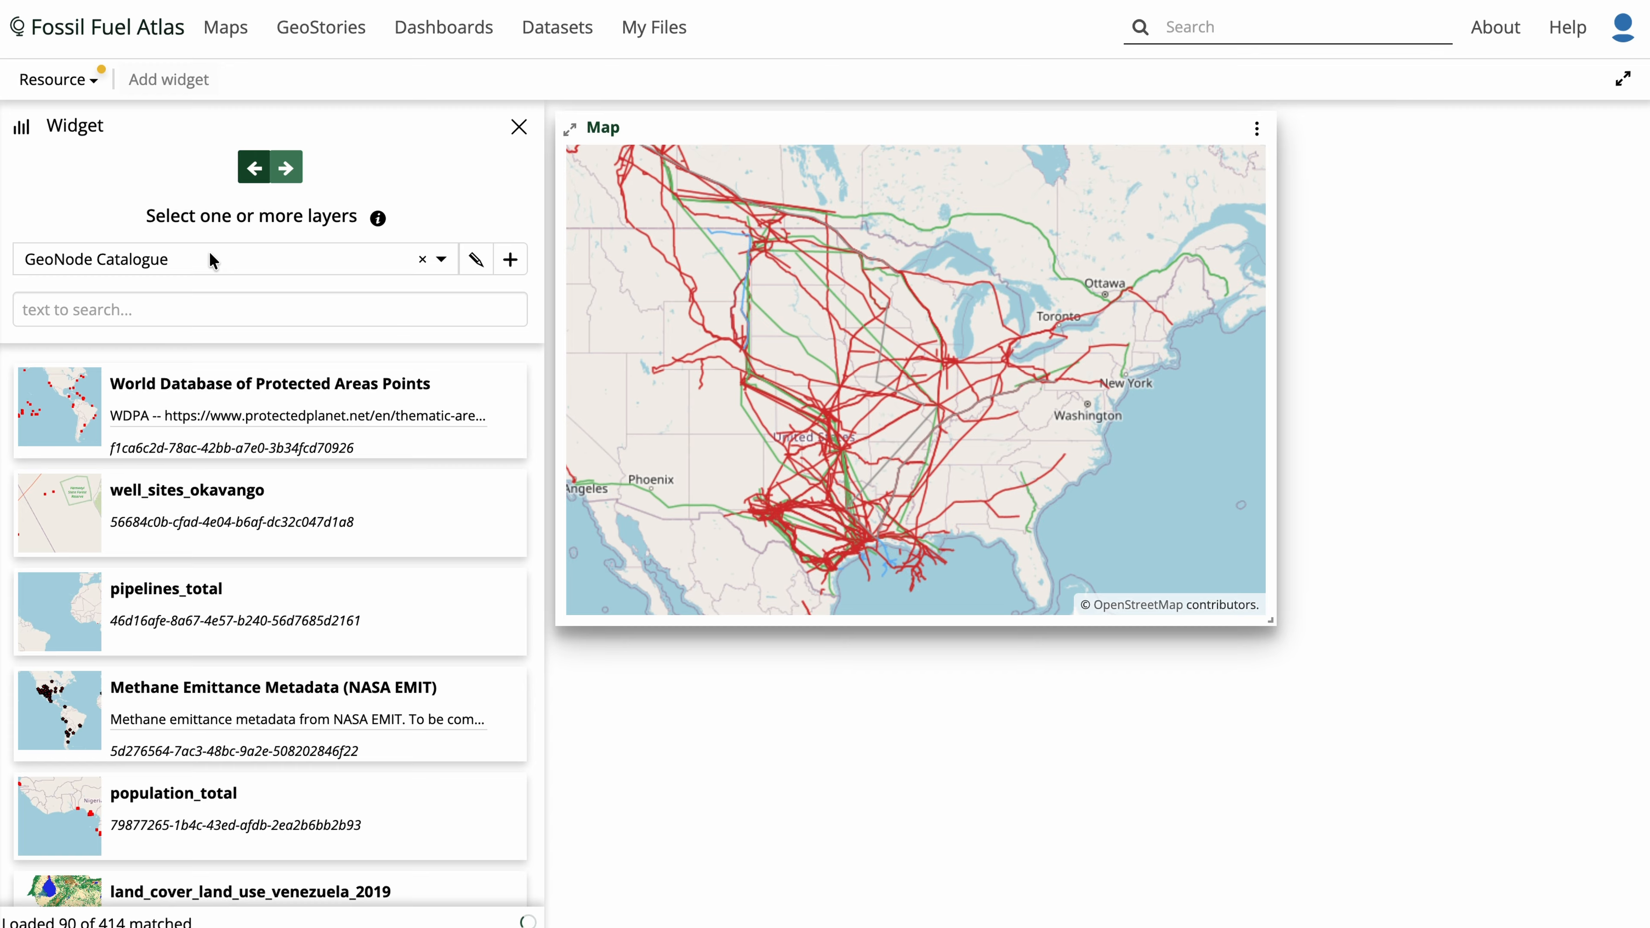
click(201, 308)
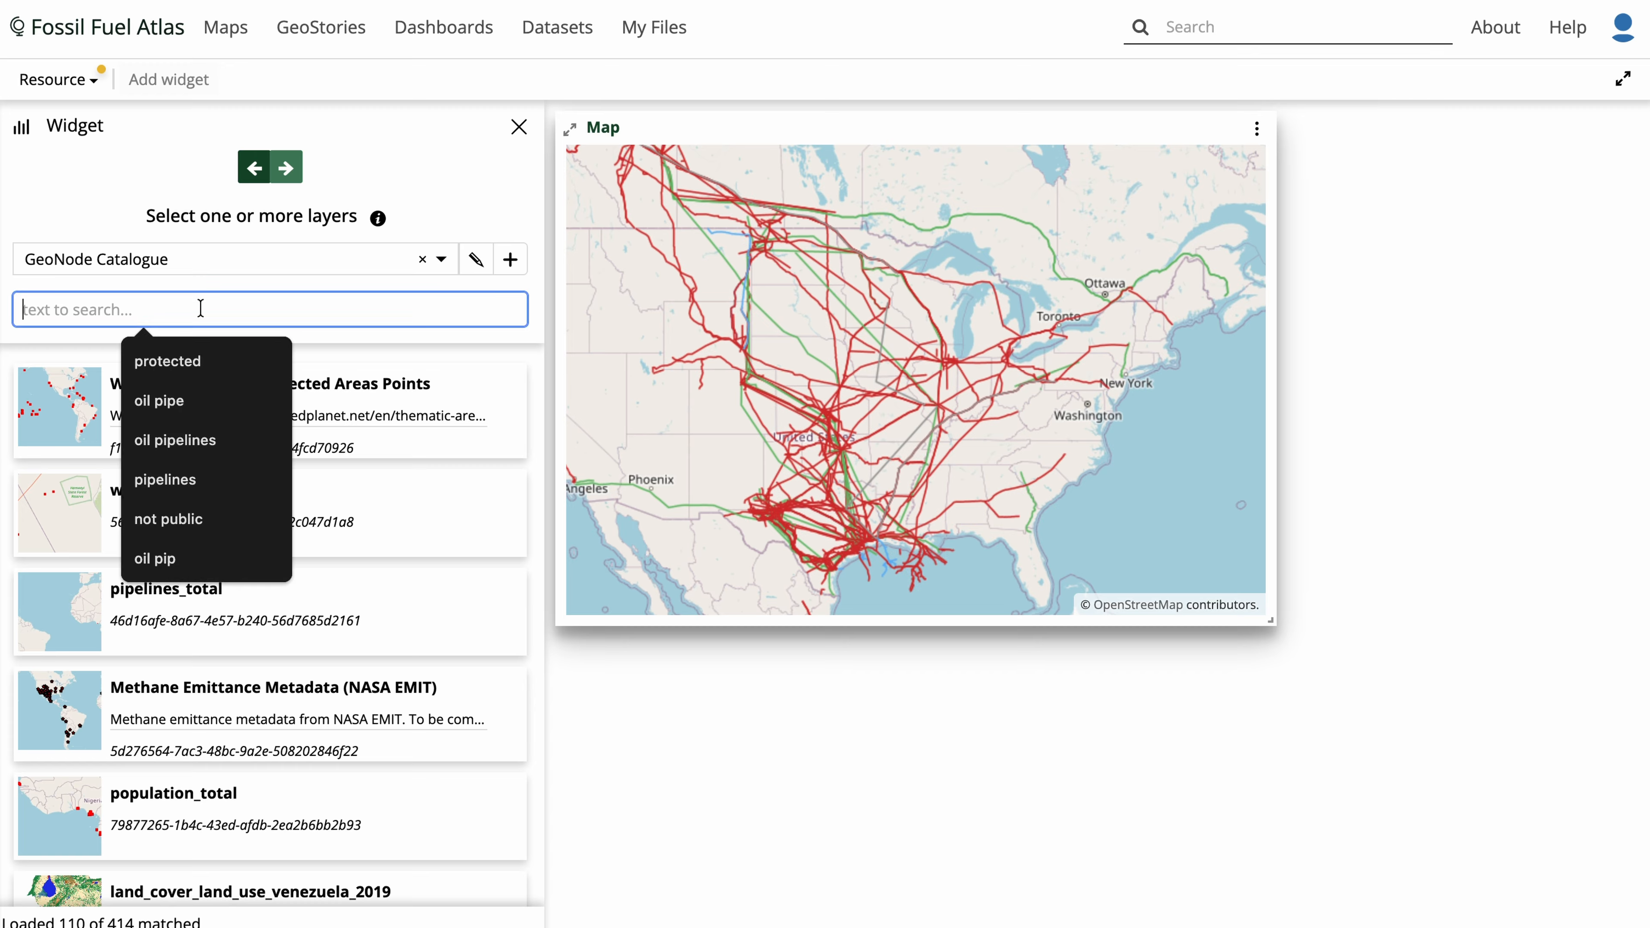
text(oil pipelines)
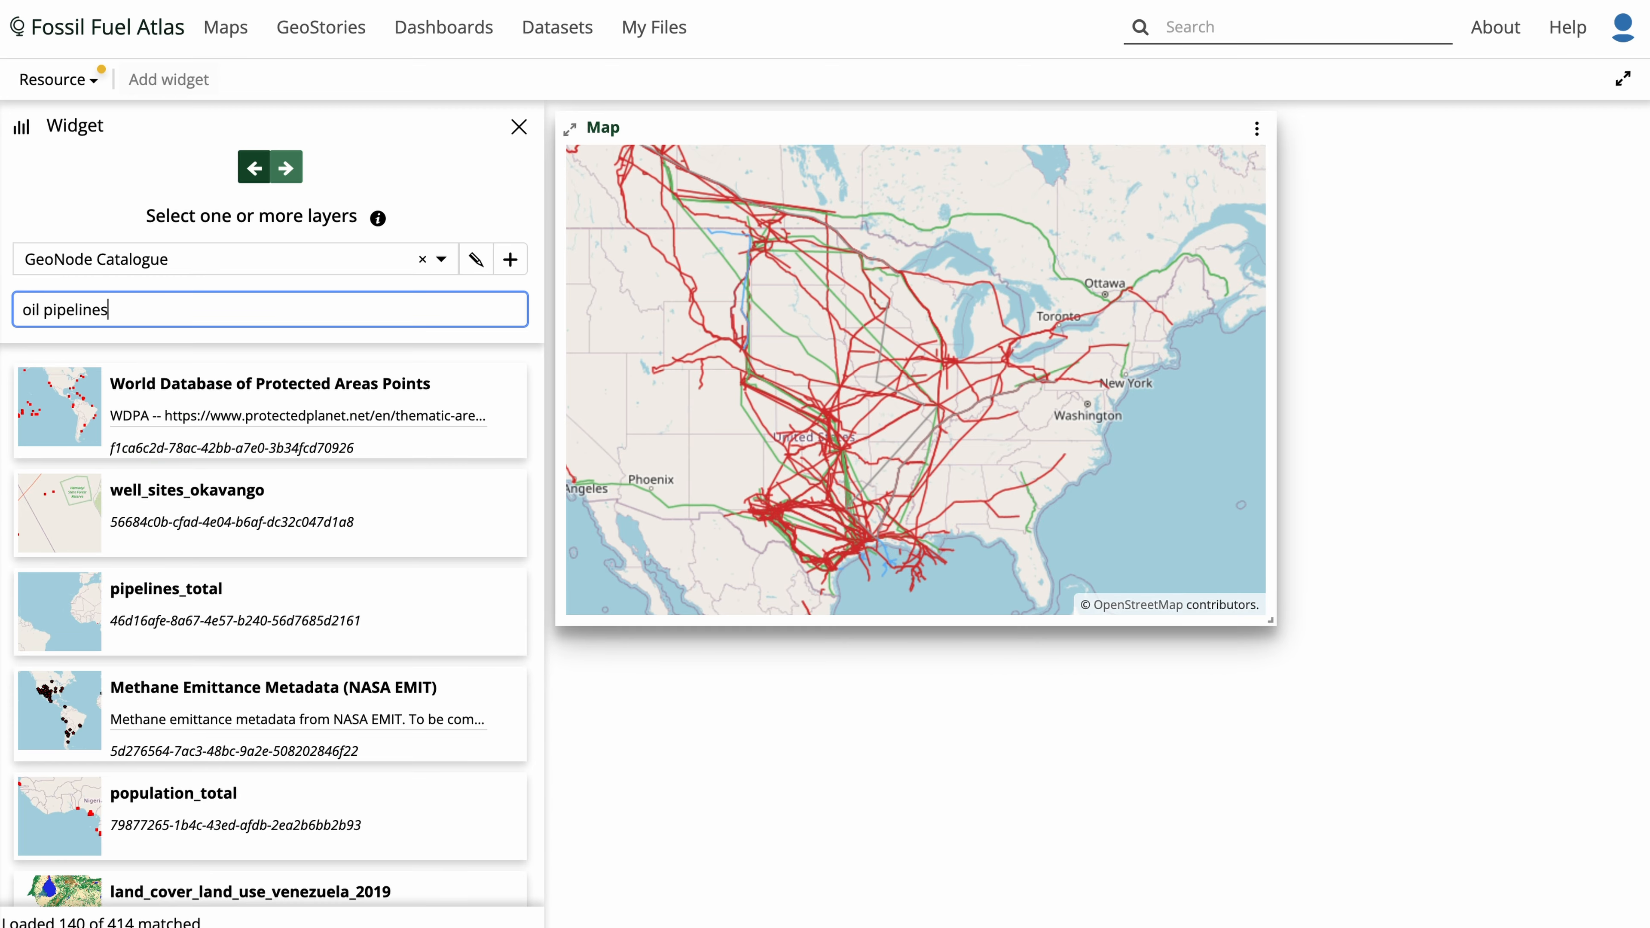
click(223, 519)
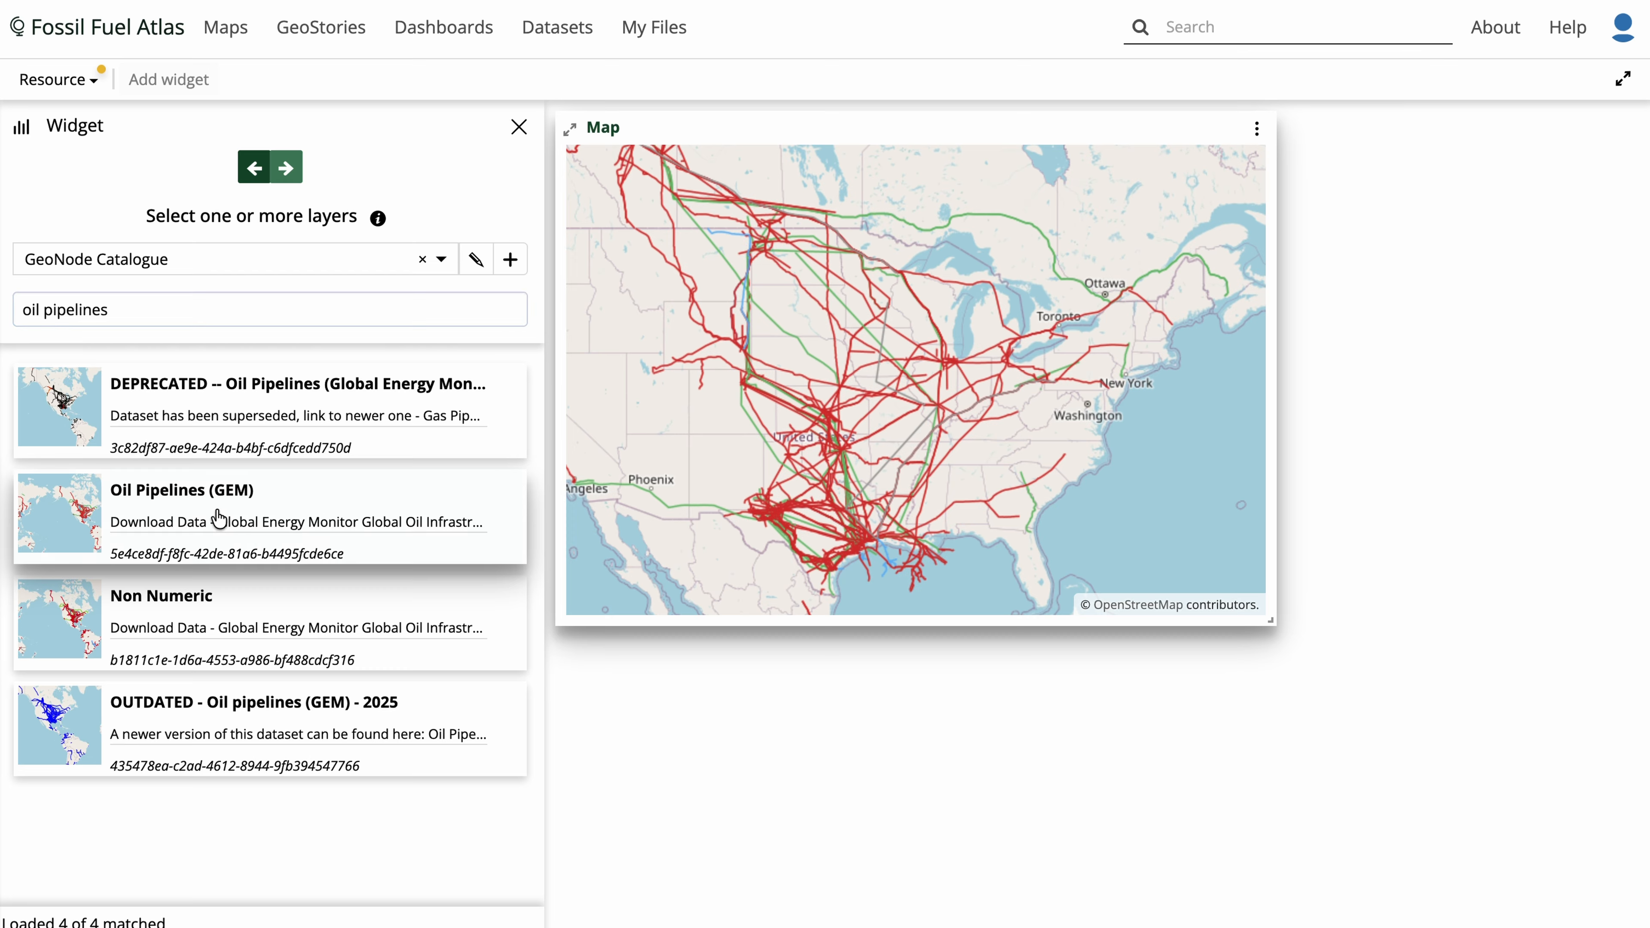
click(287, 169)
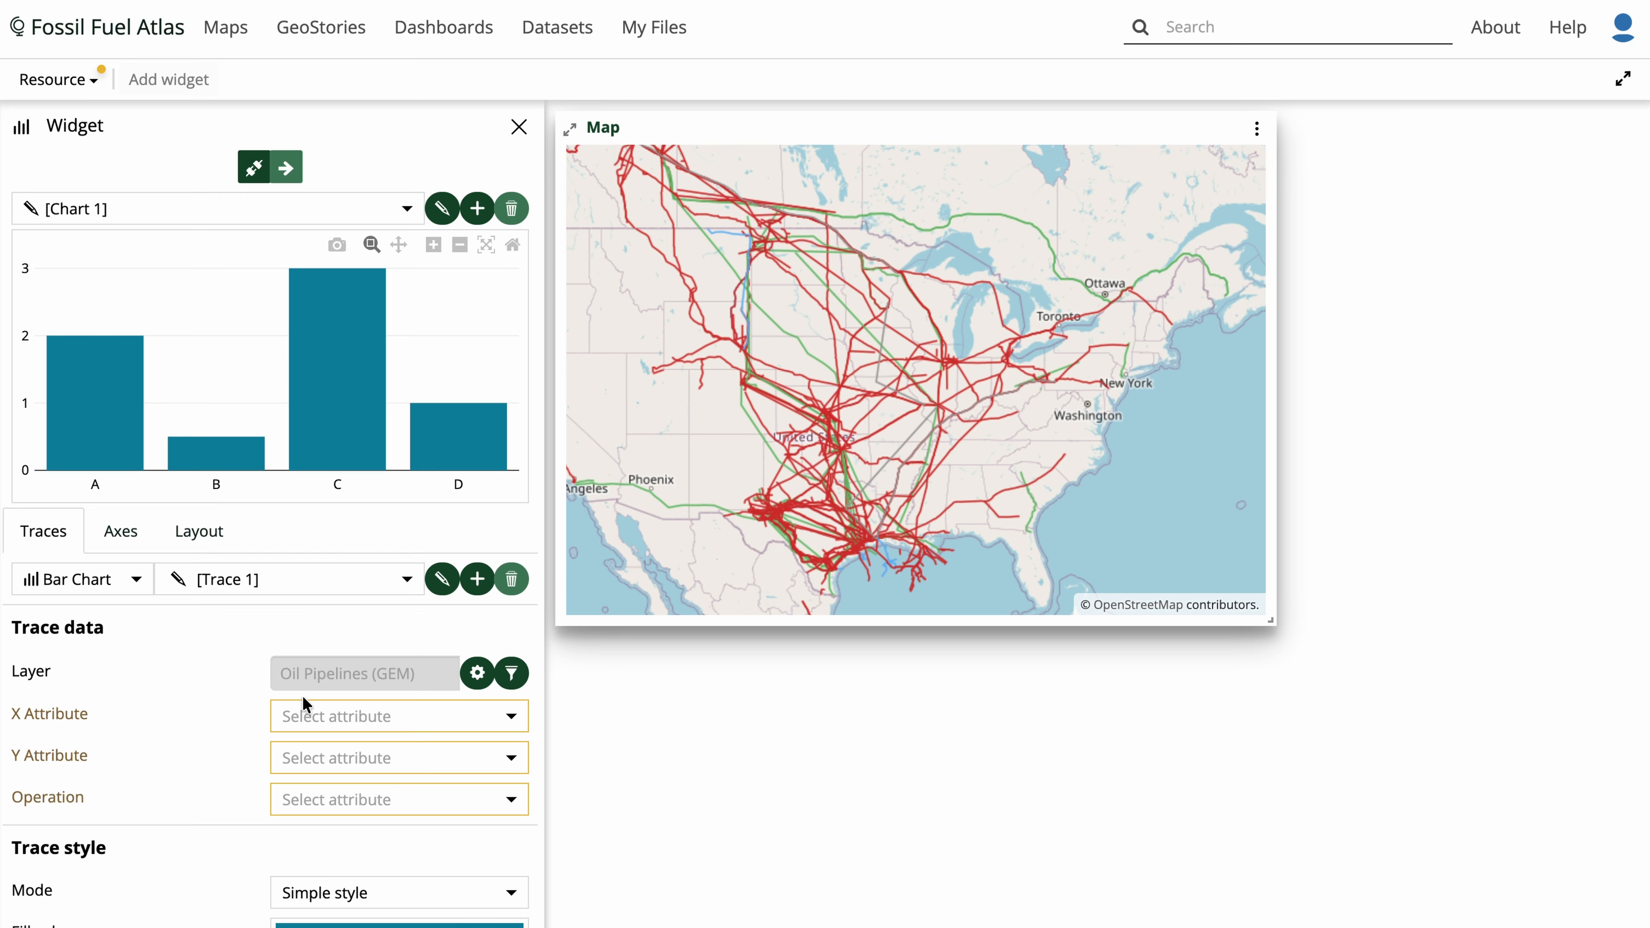
- Set the bar chart's X attribute to status and its Y attribute to lengthknownkm
click(306, 712)
scroll(376, 772, down, 5)
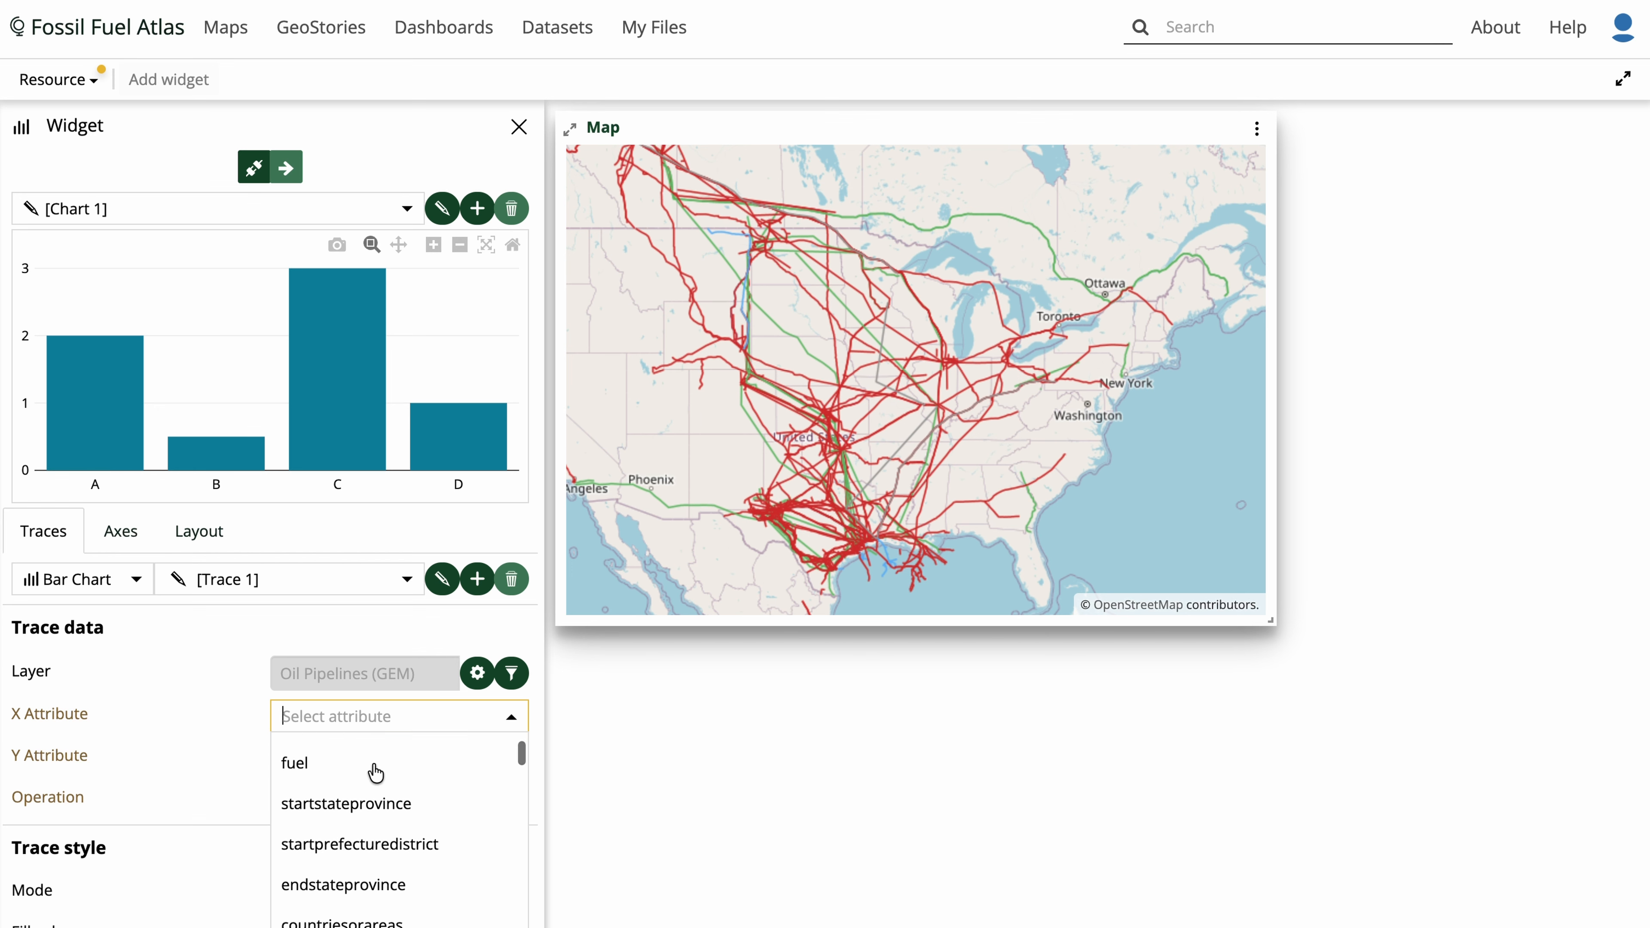
click(361, 856)
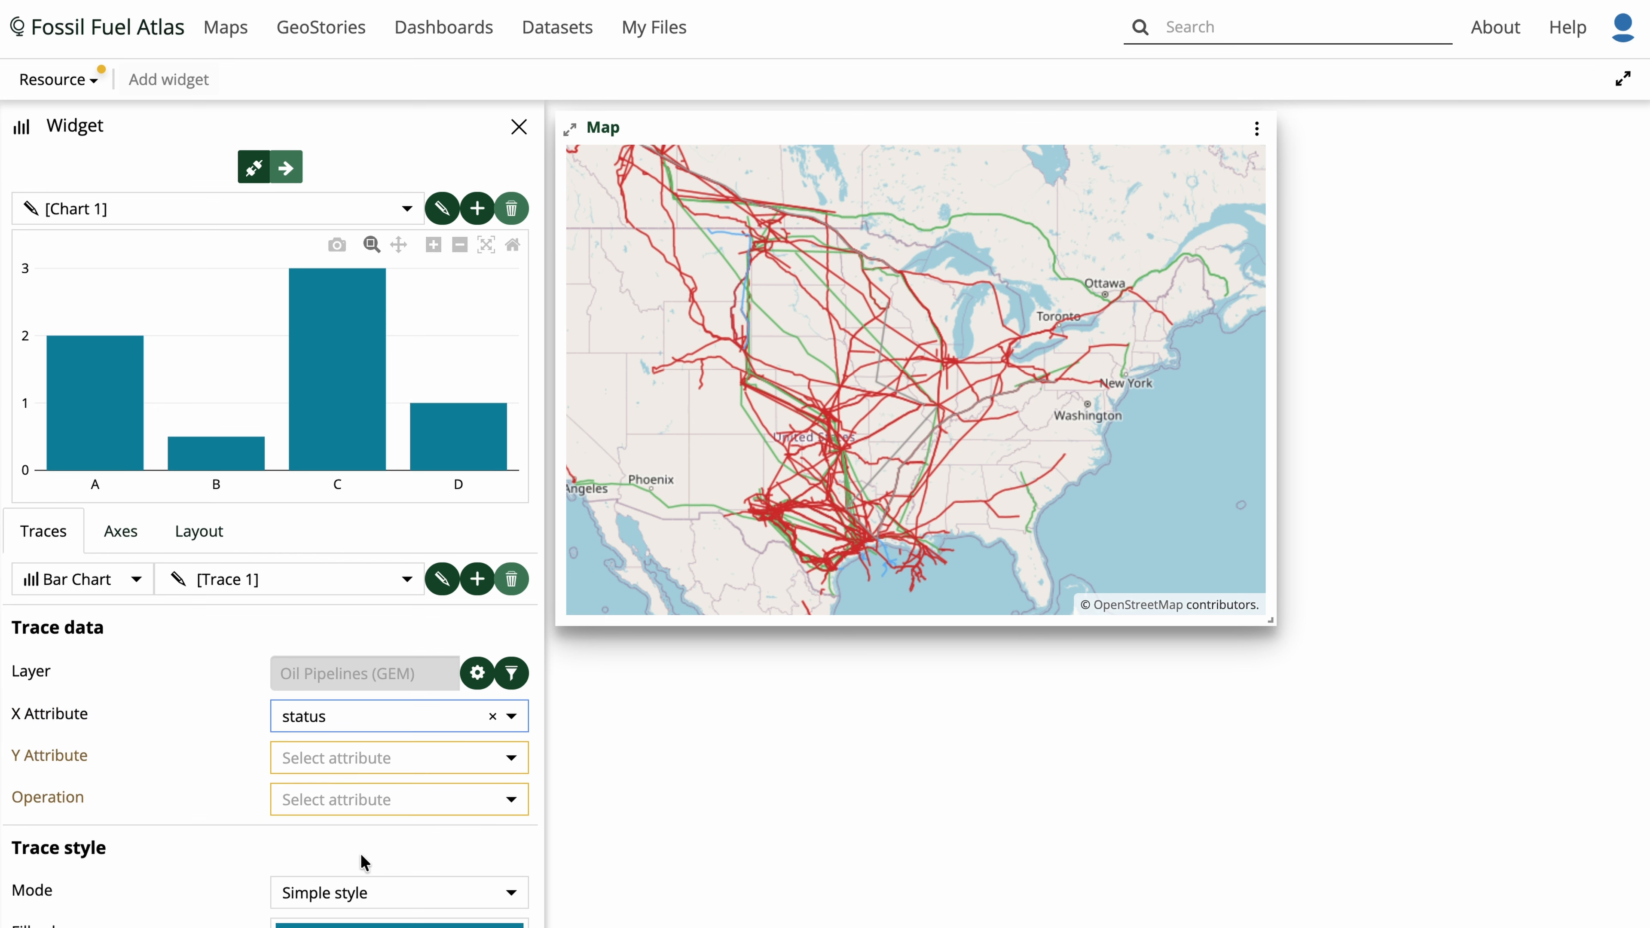
click(405, 767)
scroll(400, 825, down, 8)
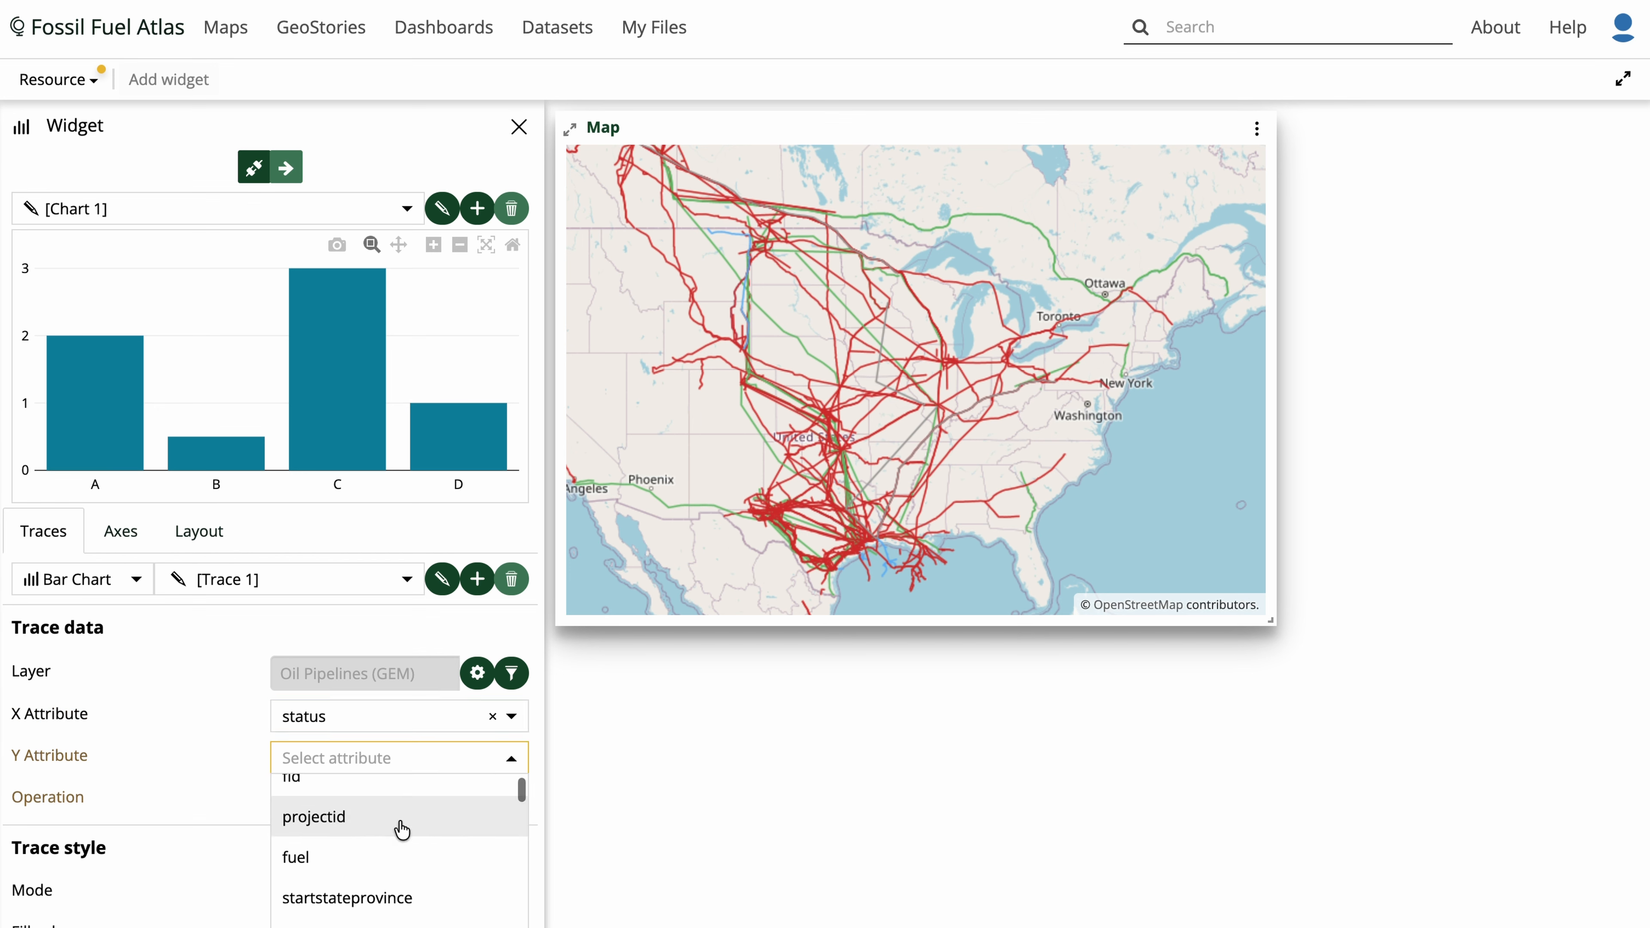
scroll(401, 835, down, 10)
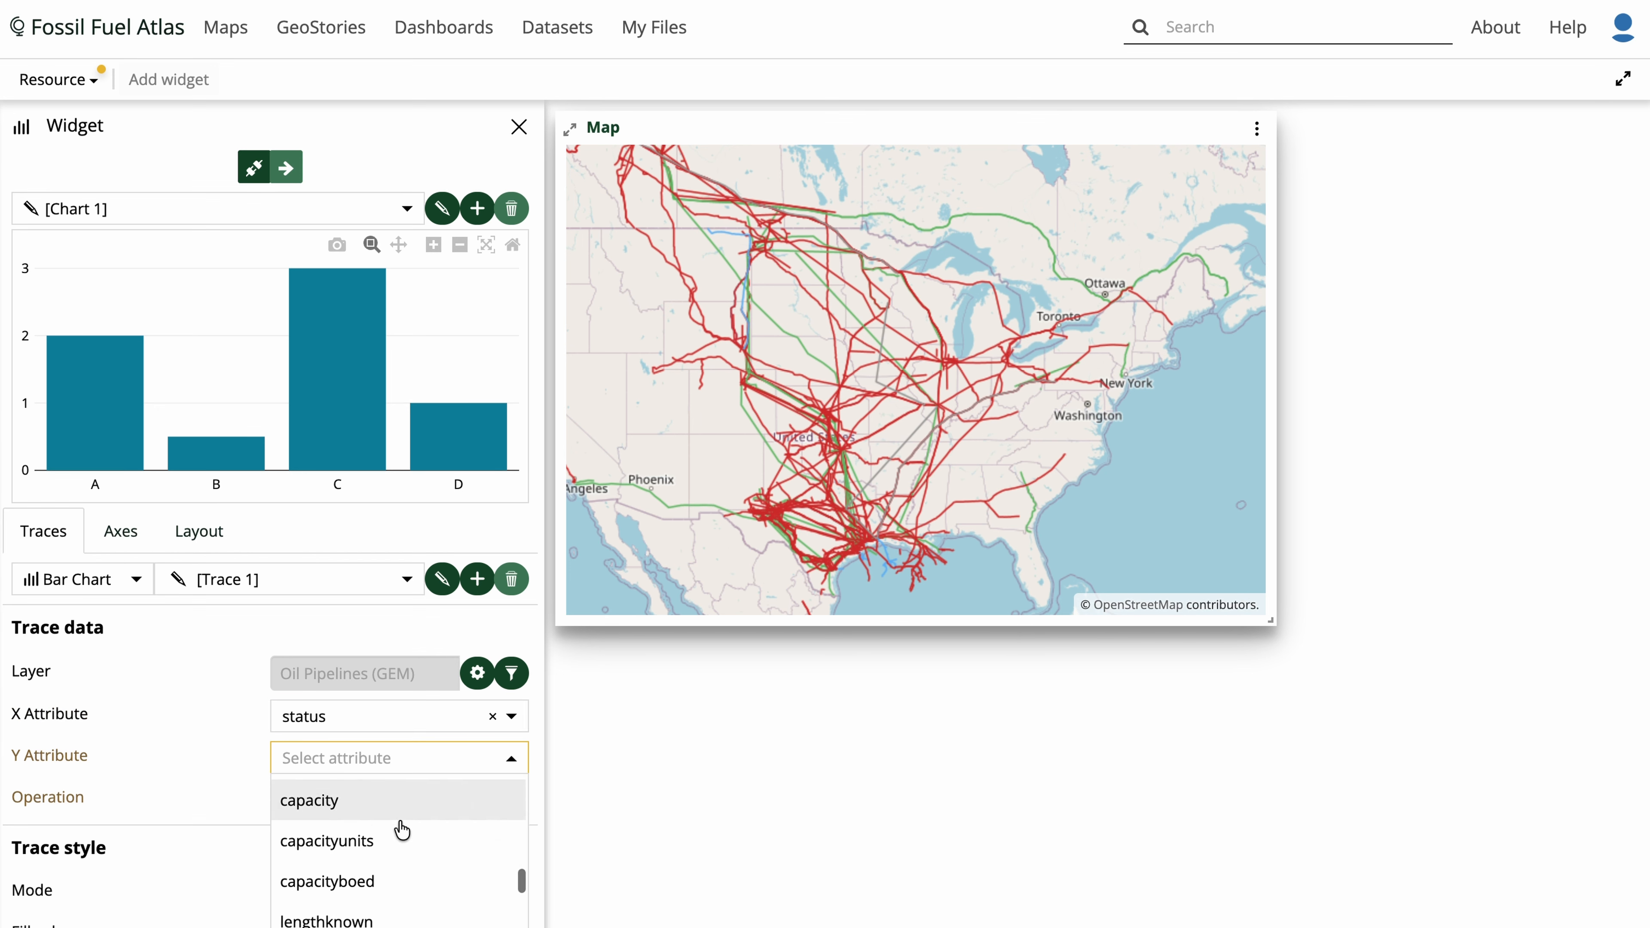
click(399, 865)
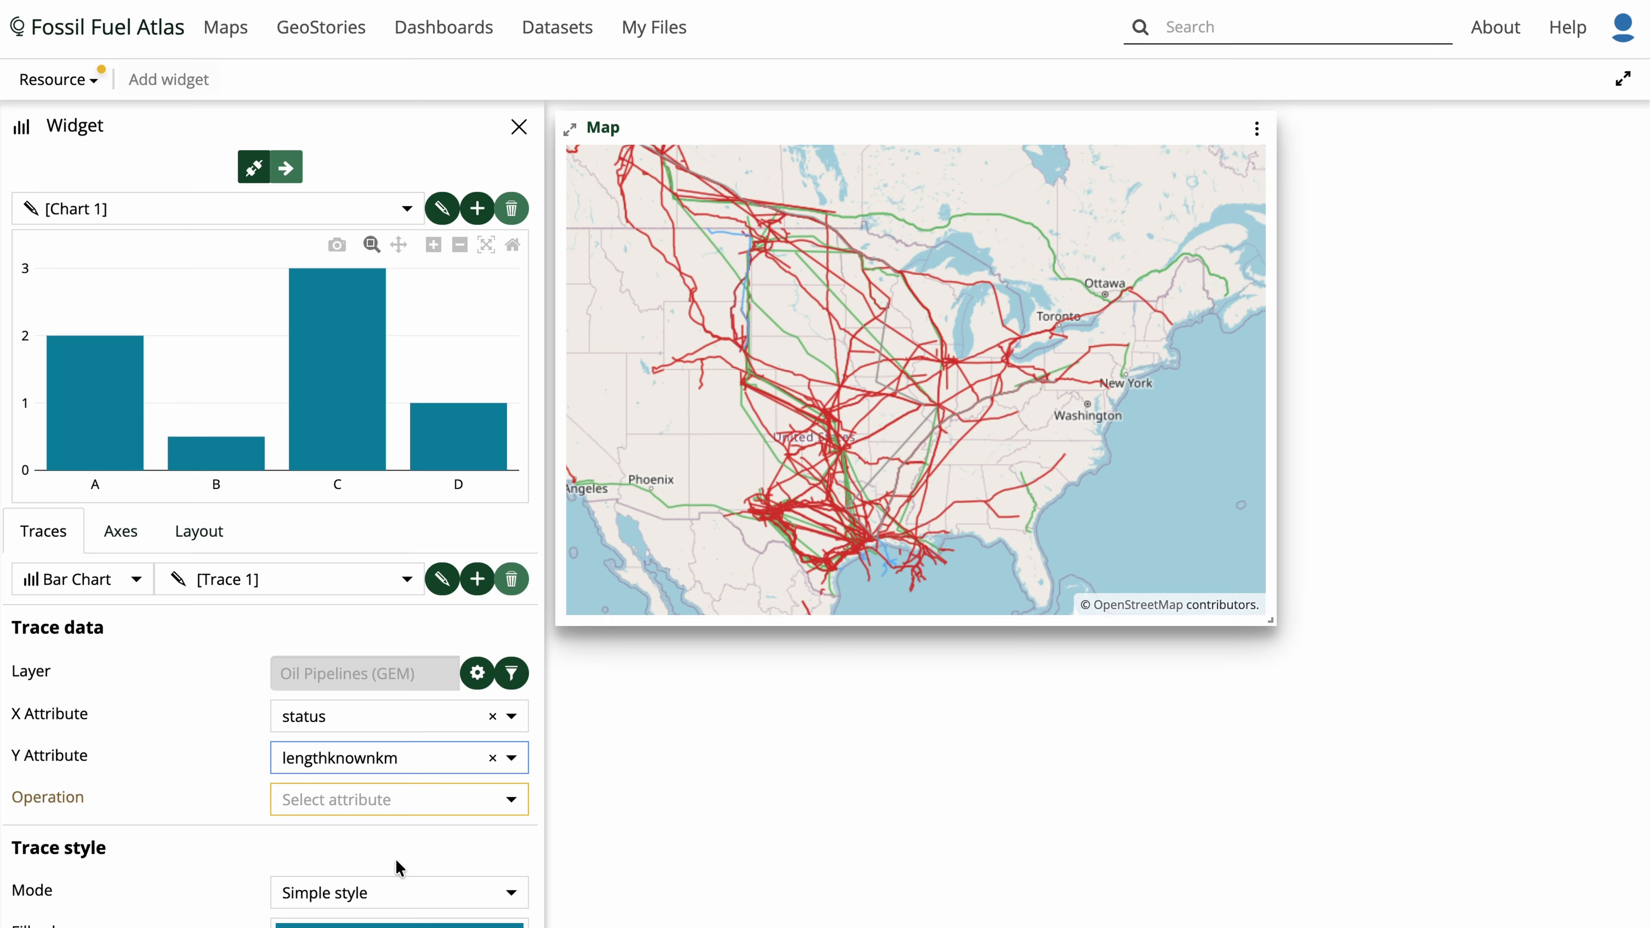
- Set the chart trace's operation to SUM
click(414, 796)
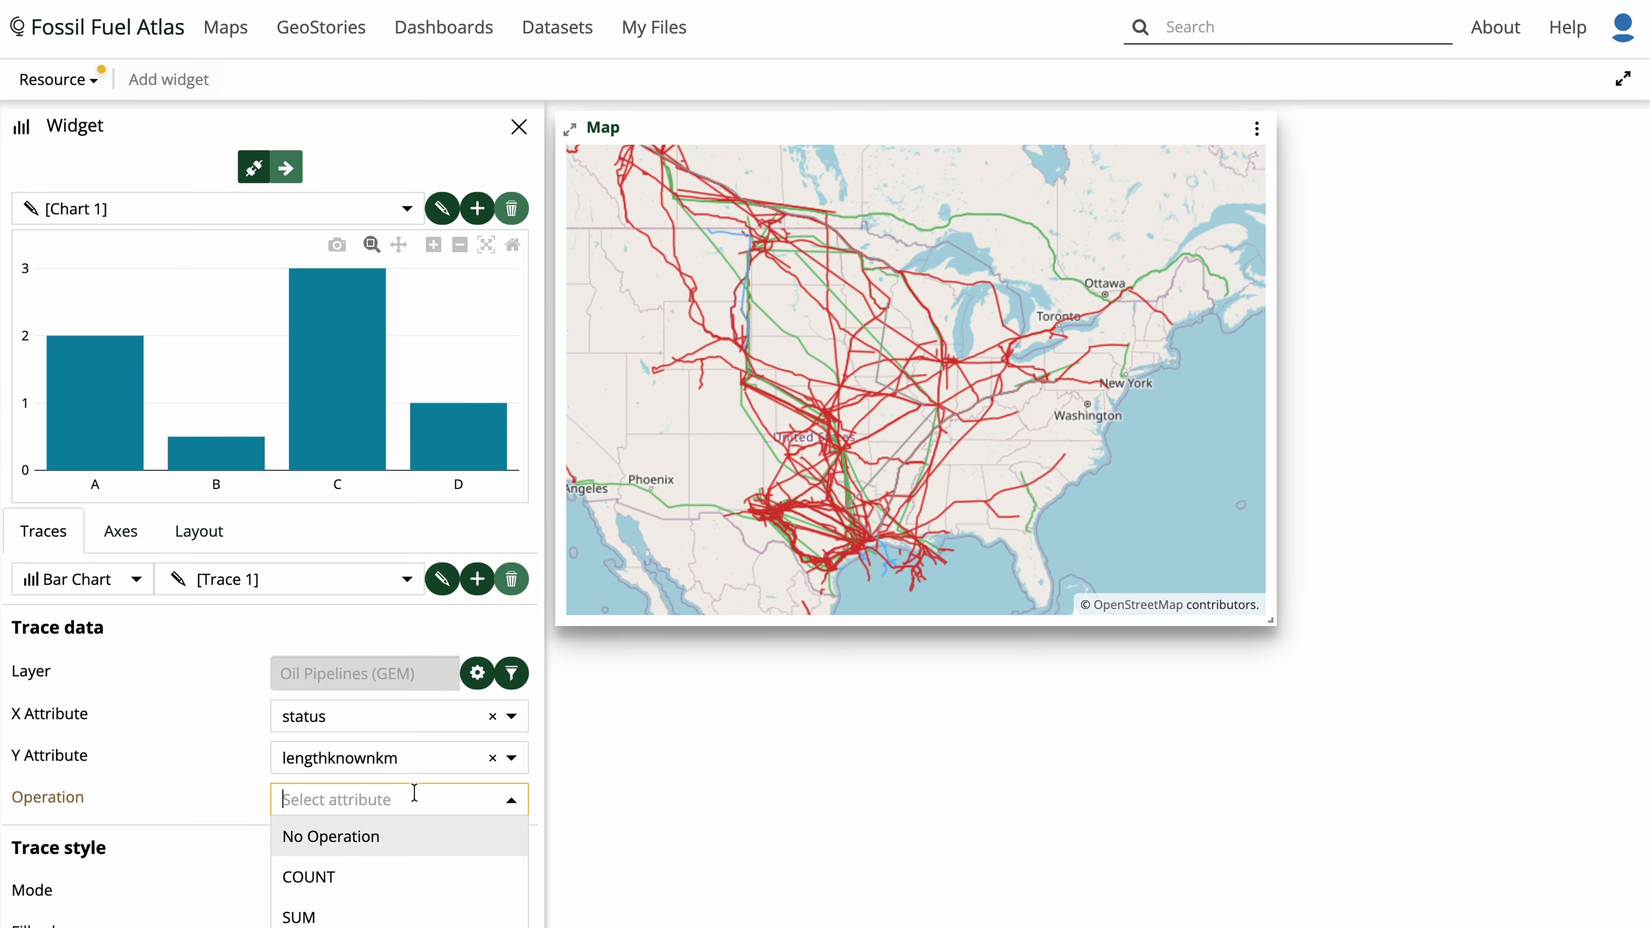
scroll(414, 792, down, 3)
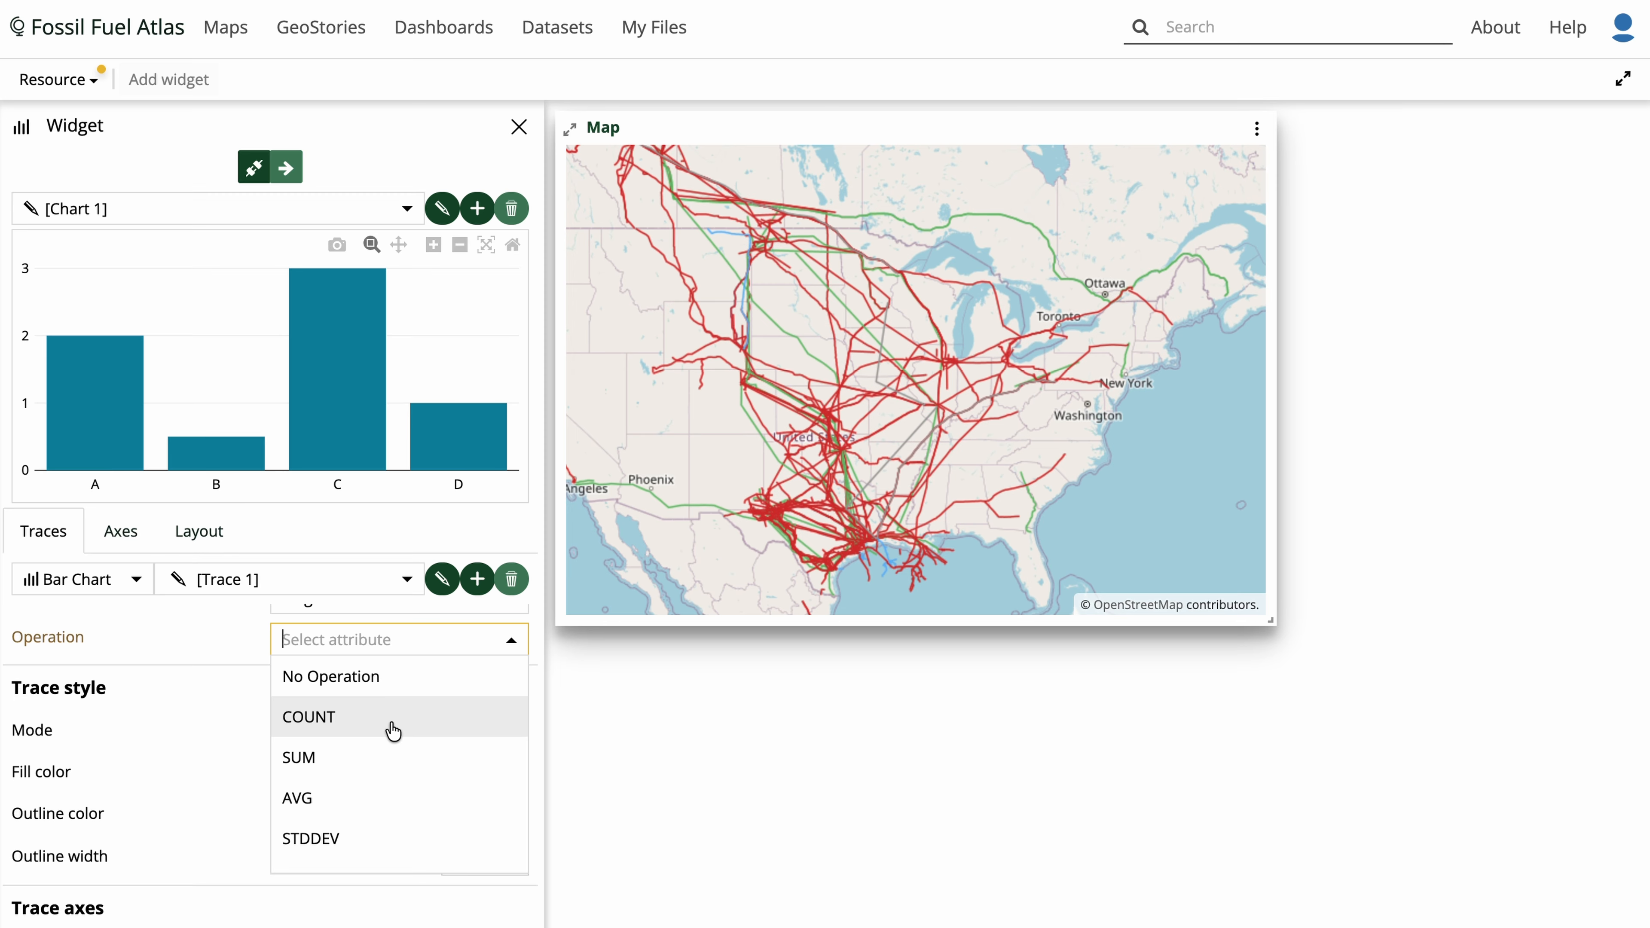
click(375, 758)
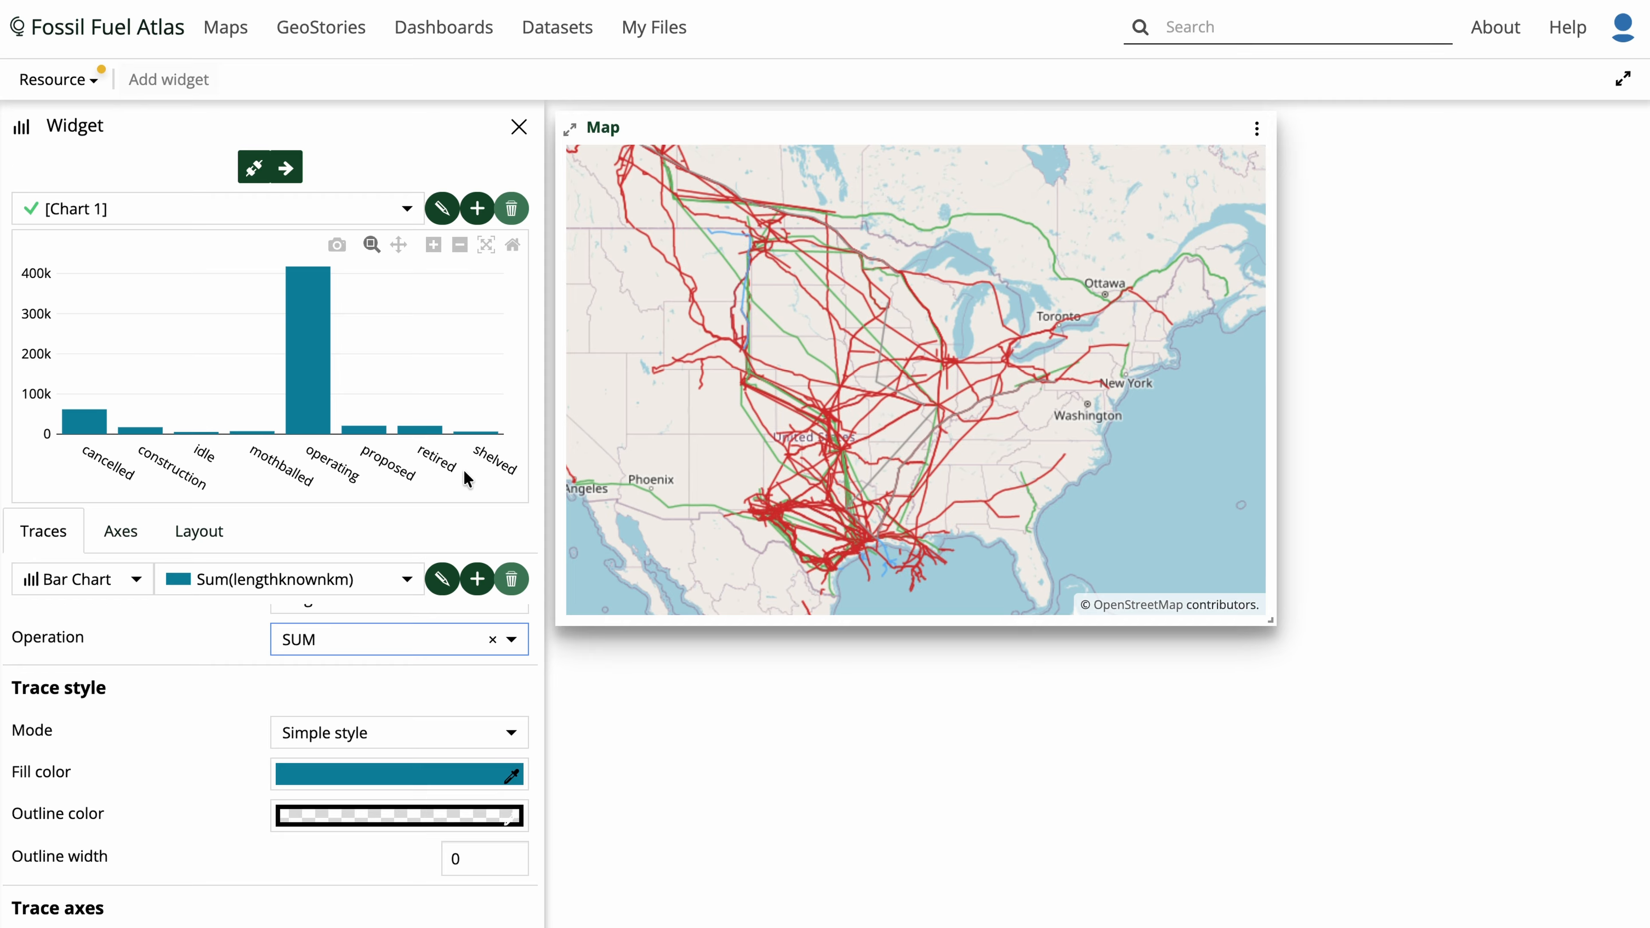
- Connect the chart to the map and zoom the map into the Great Lakes and northeastern US region
click(251, 171)
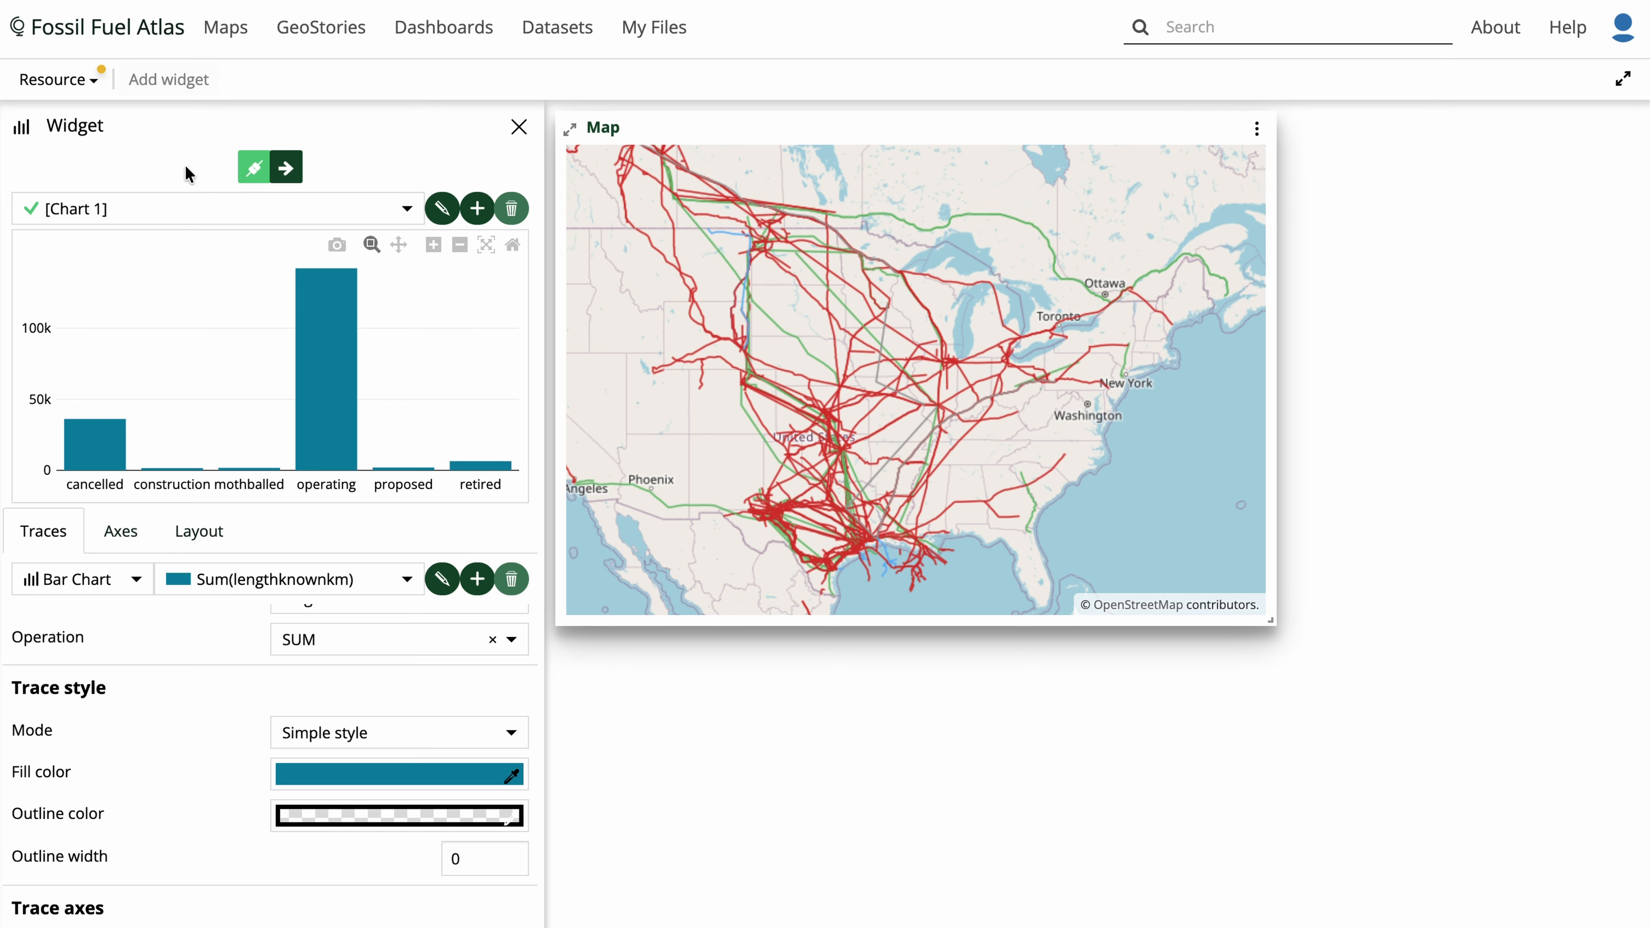
scroll(924, 424, up, 2)
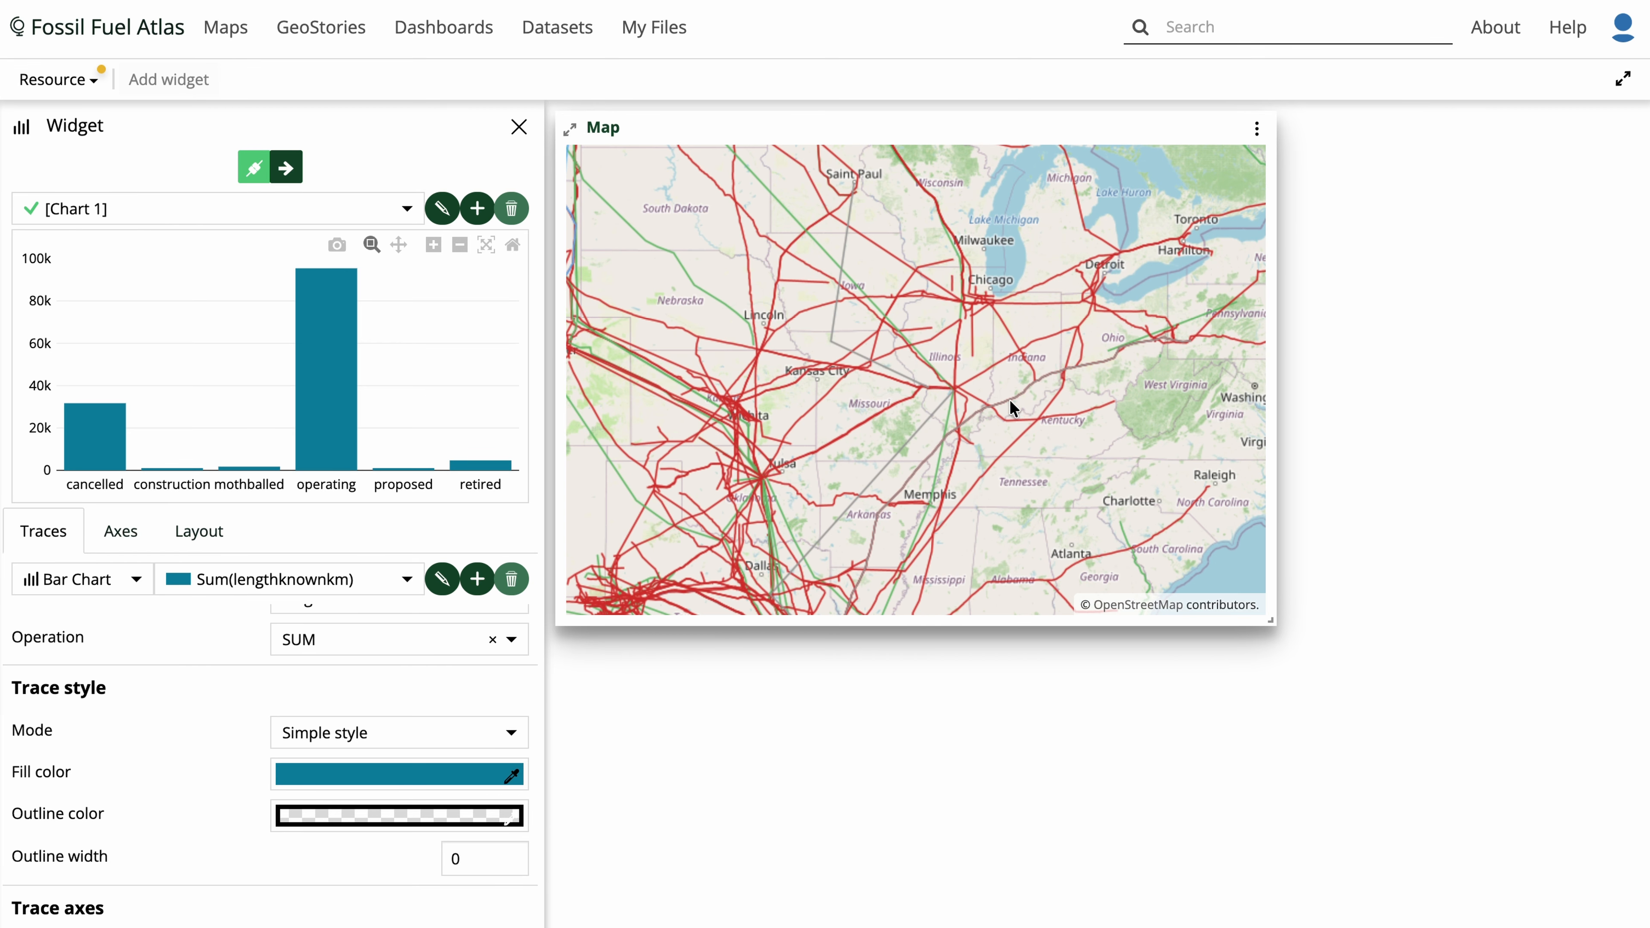
drag(1013, 405, 682, 519)
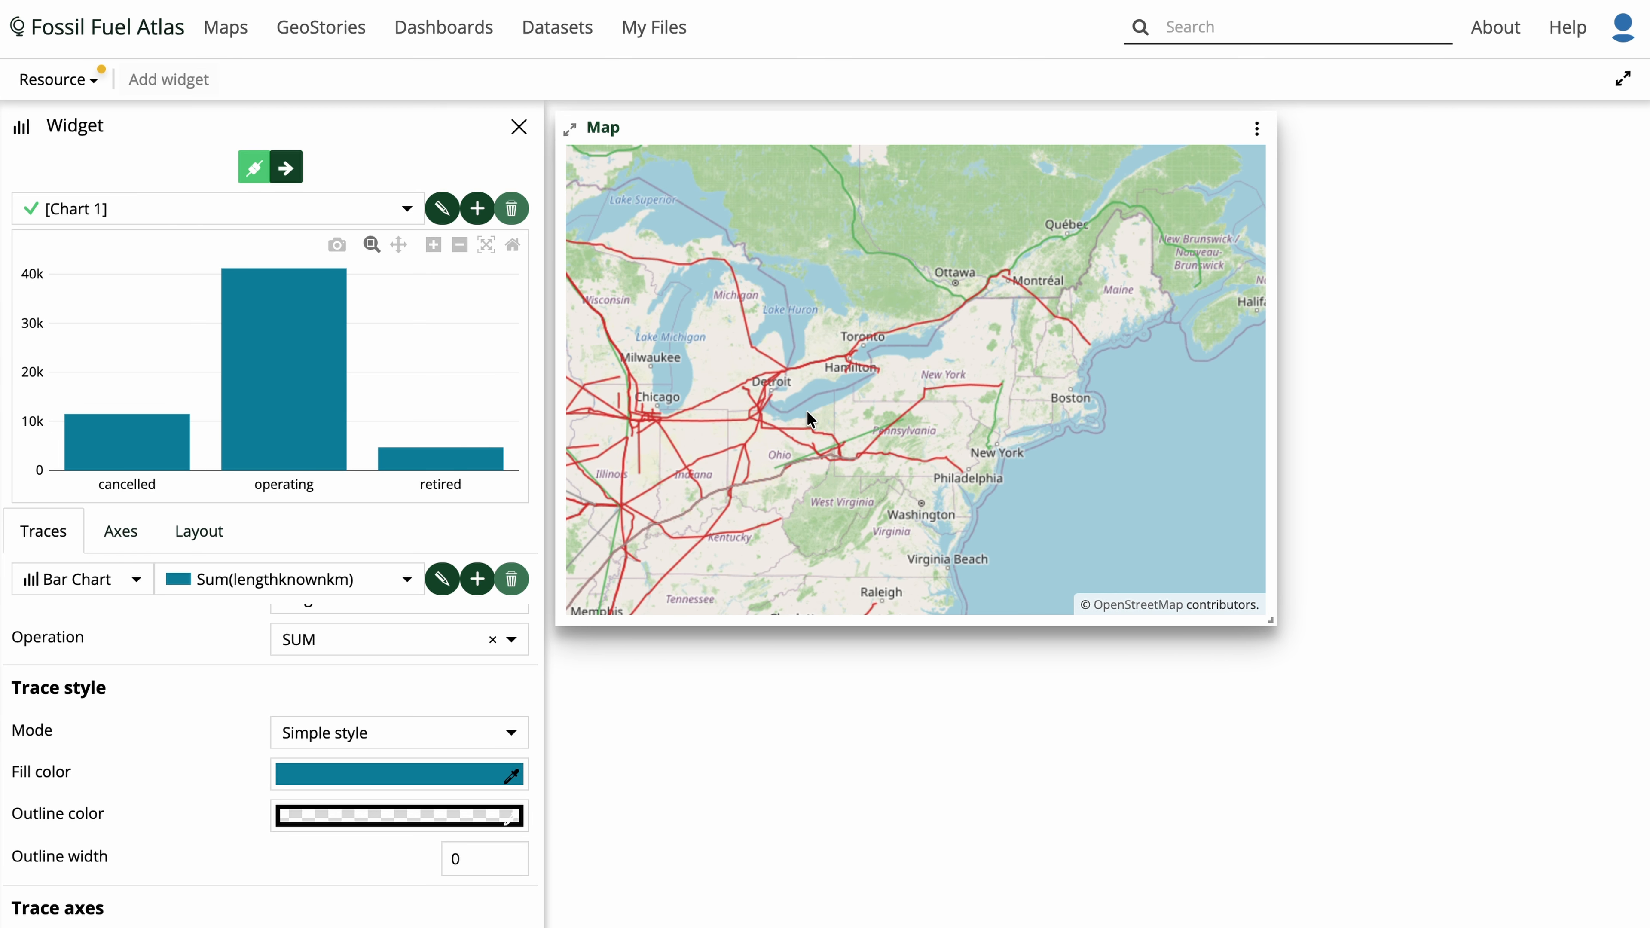
scroll(811, 420, up, 2)
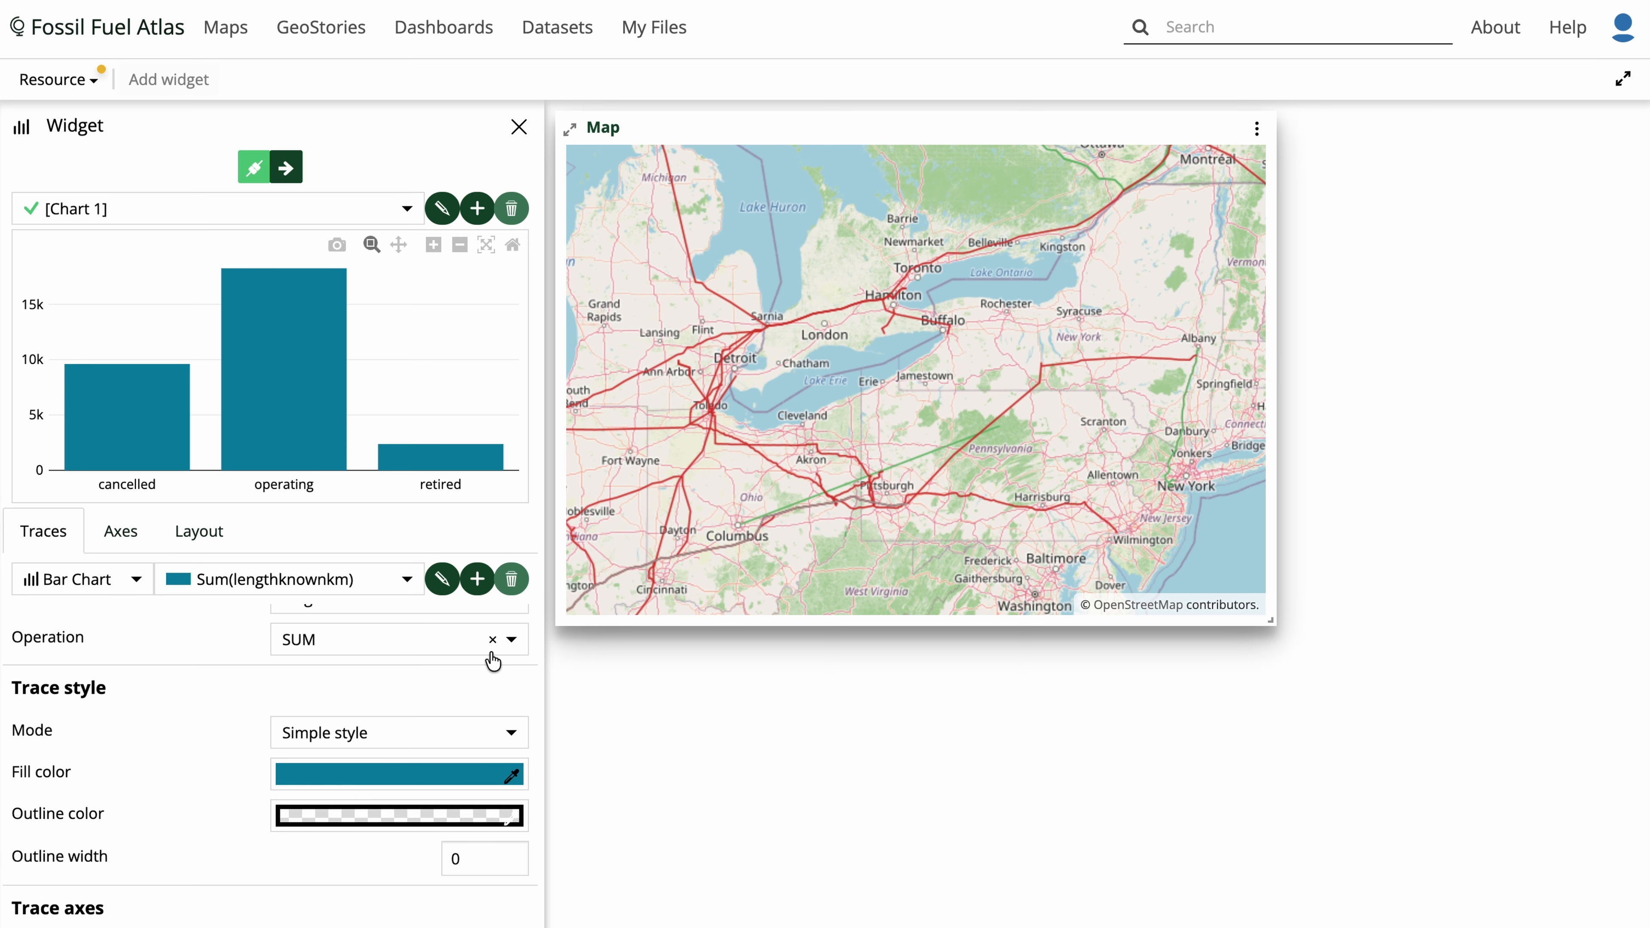
scroll(389, 715, down, 1)
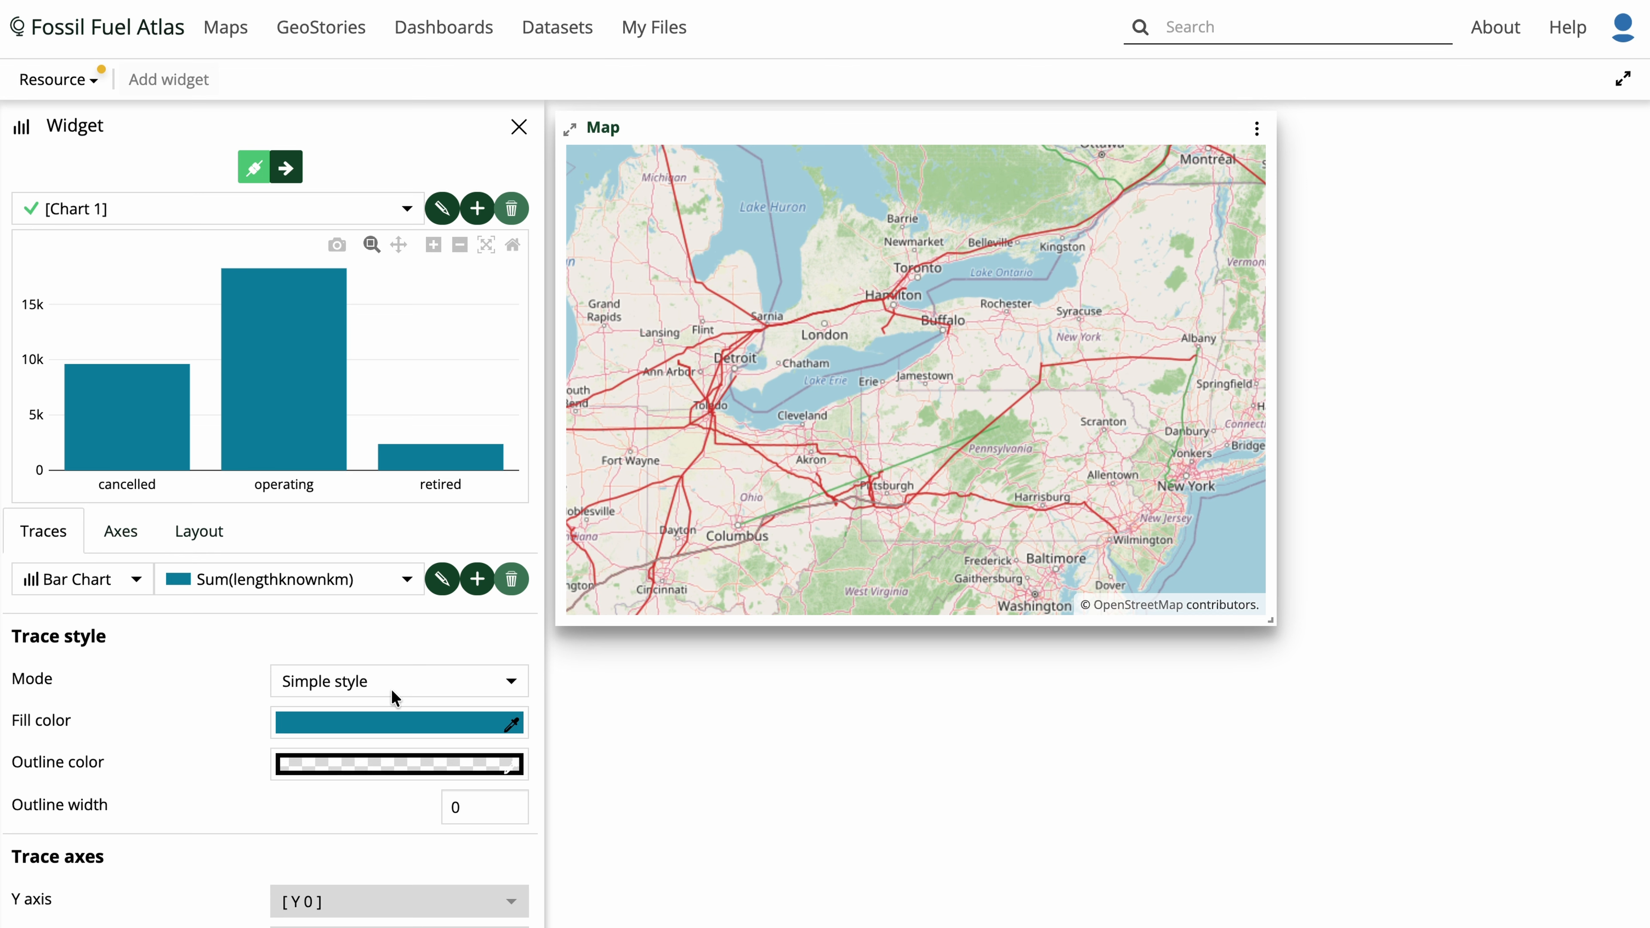
click(382, 733)
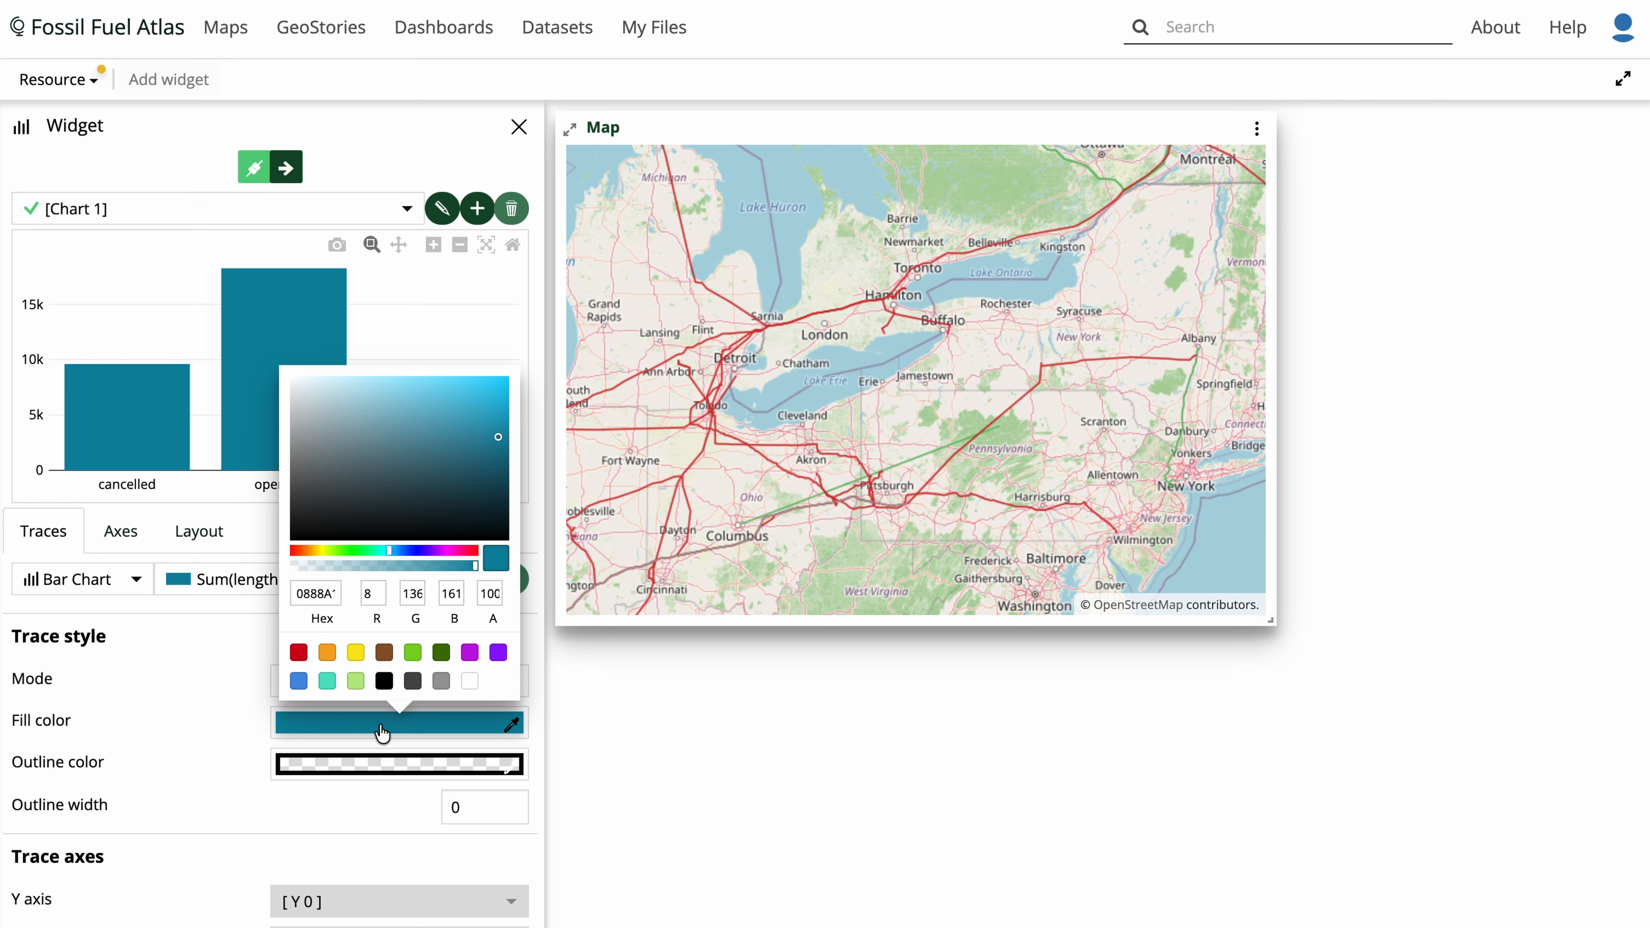
click(369, 773)
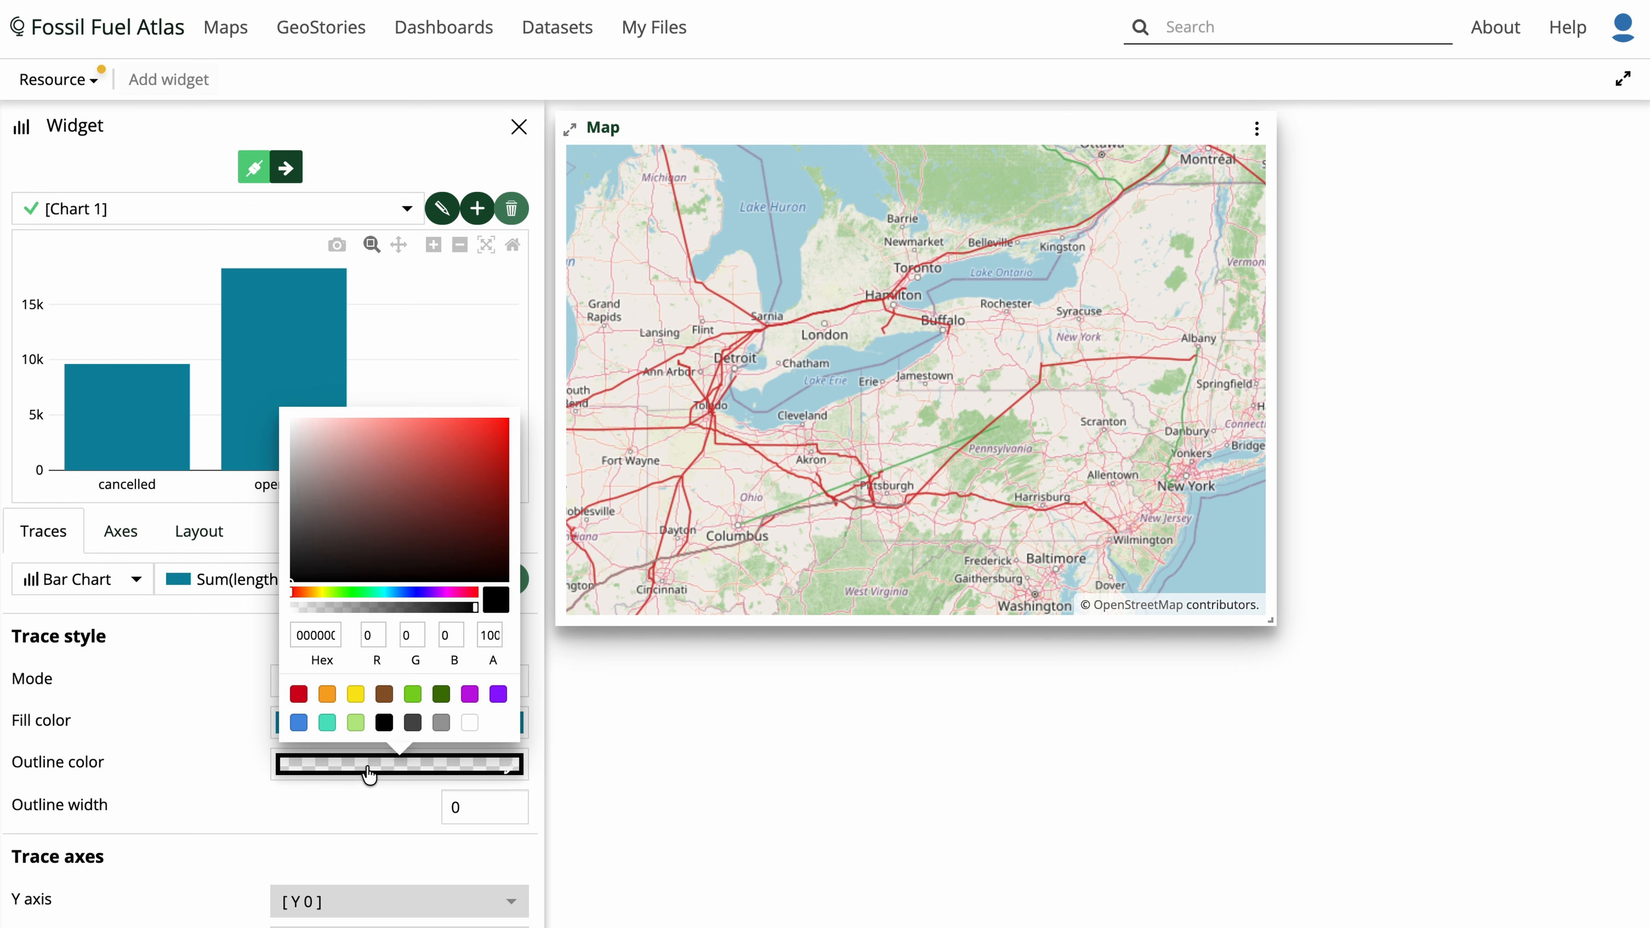
click(367, 788)
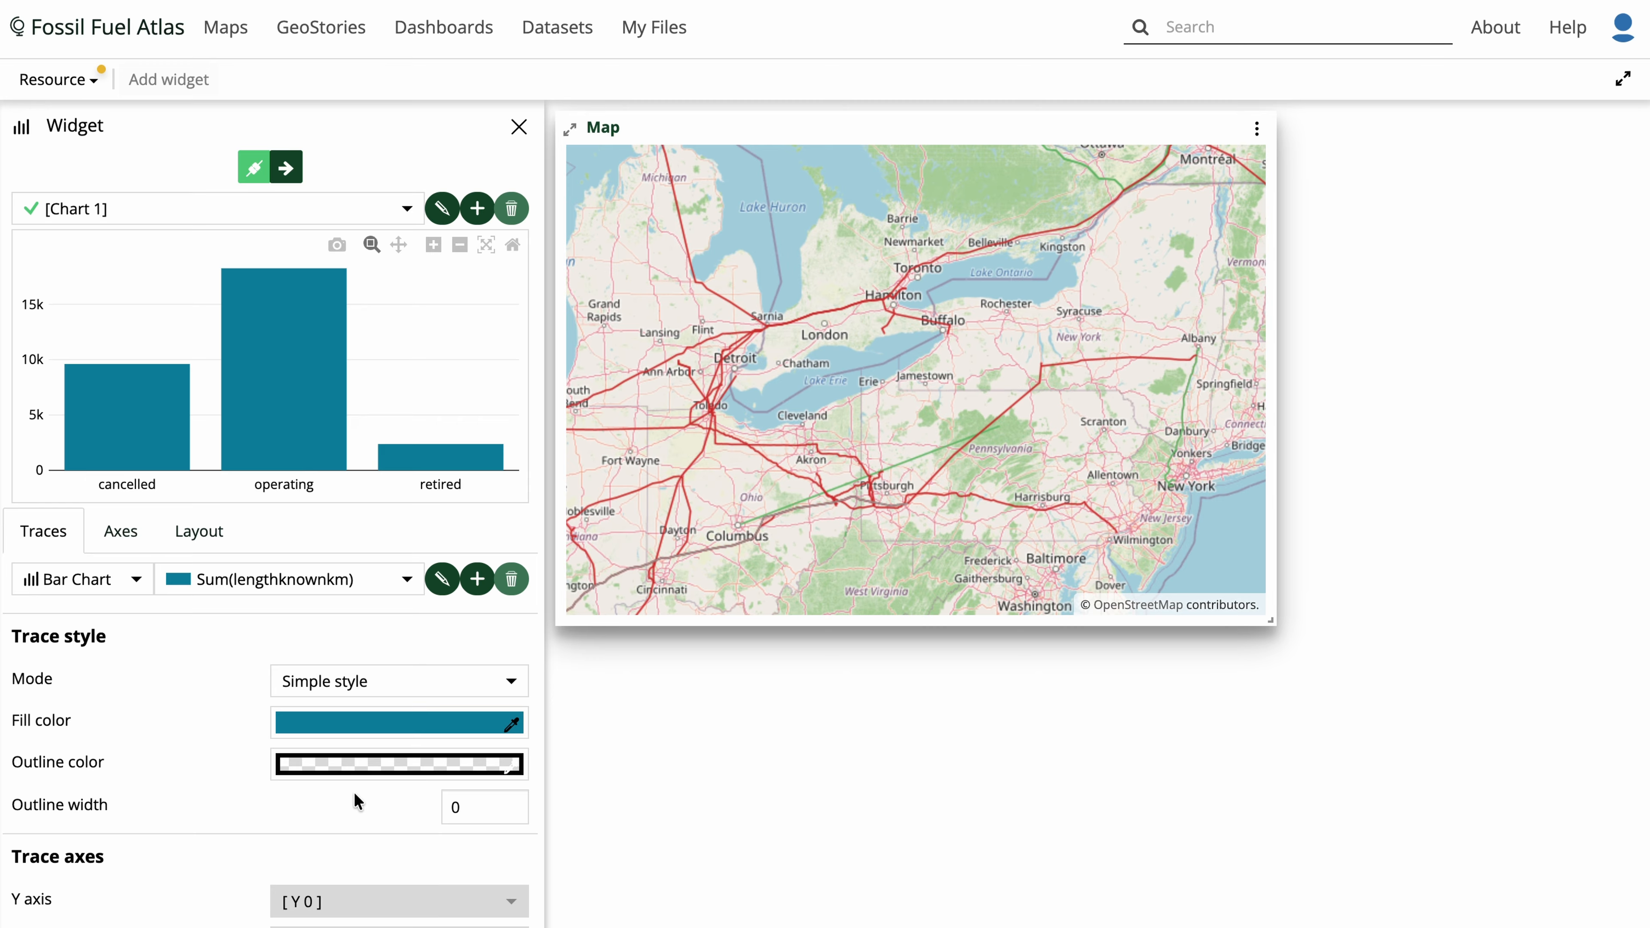
- Switch the chart trace style mode to Classification style
click(433, 677)
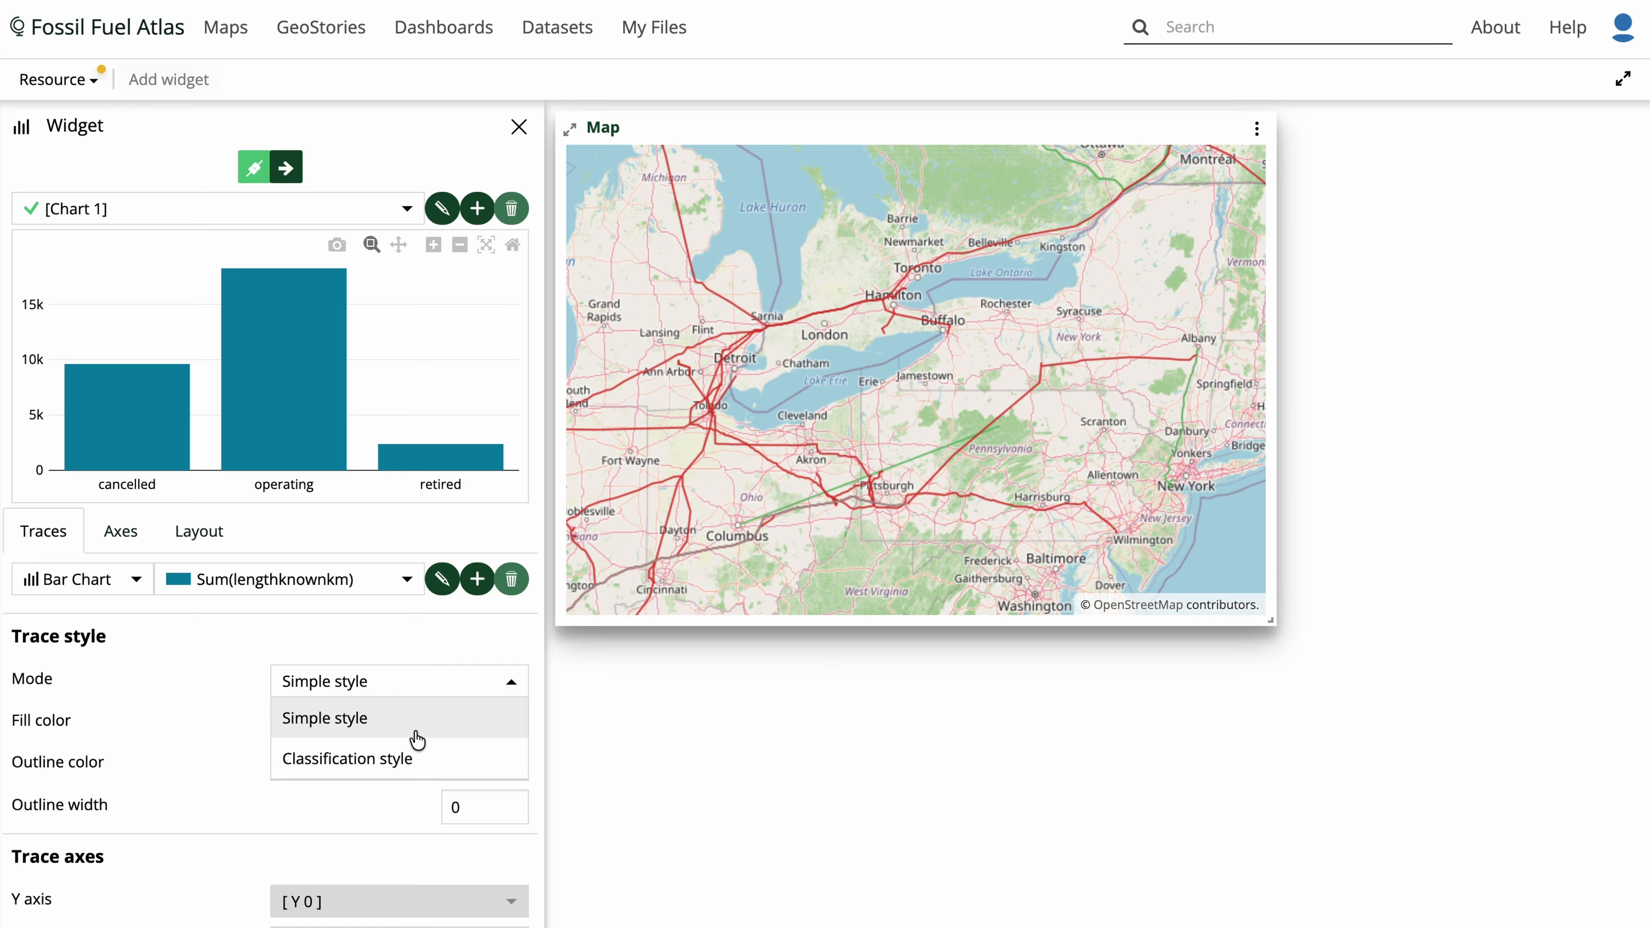
click(399, 760)
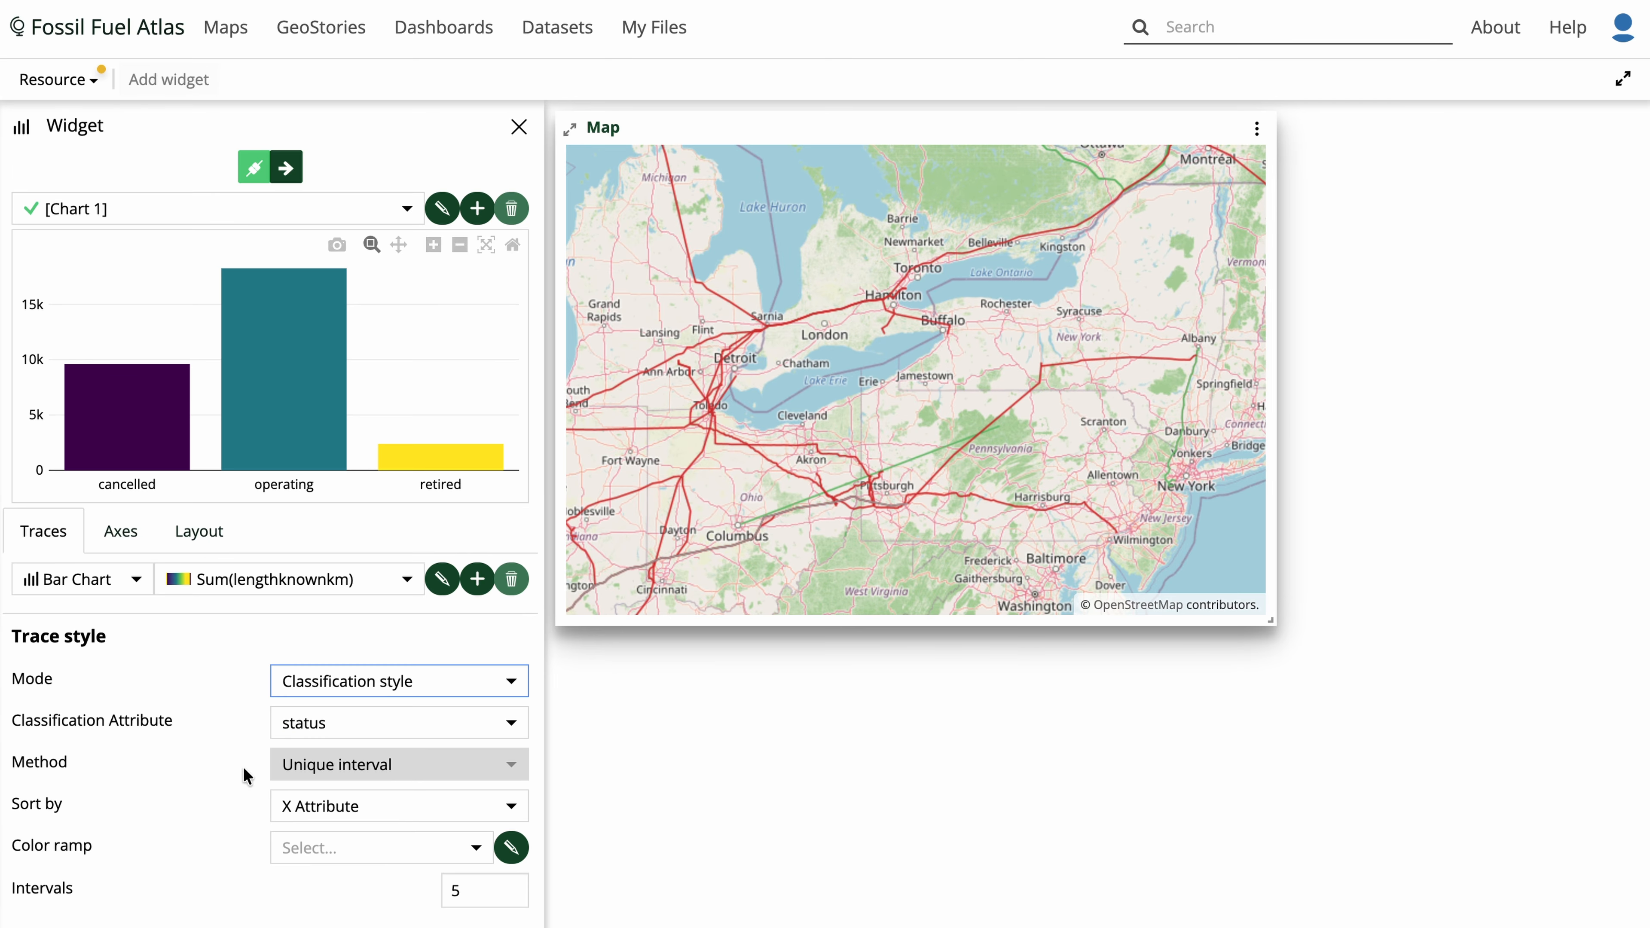
- Set custom class colours: operating red; cancelled, retired, shelved grey; construction, proposed blue; idle, mothballed green; labels Length (km)
click(510, 846)
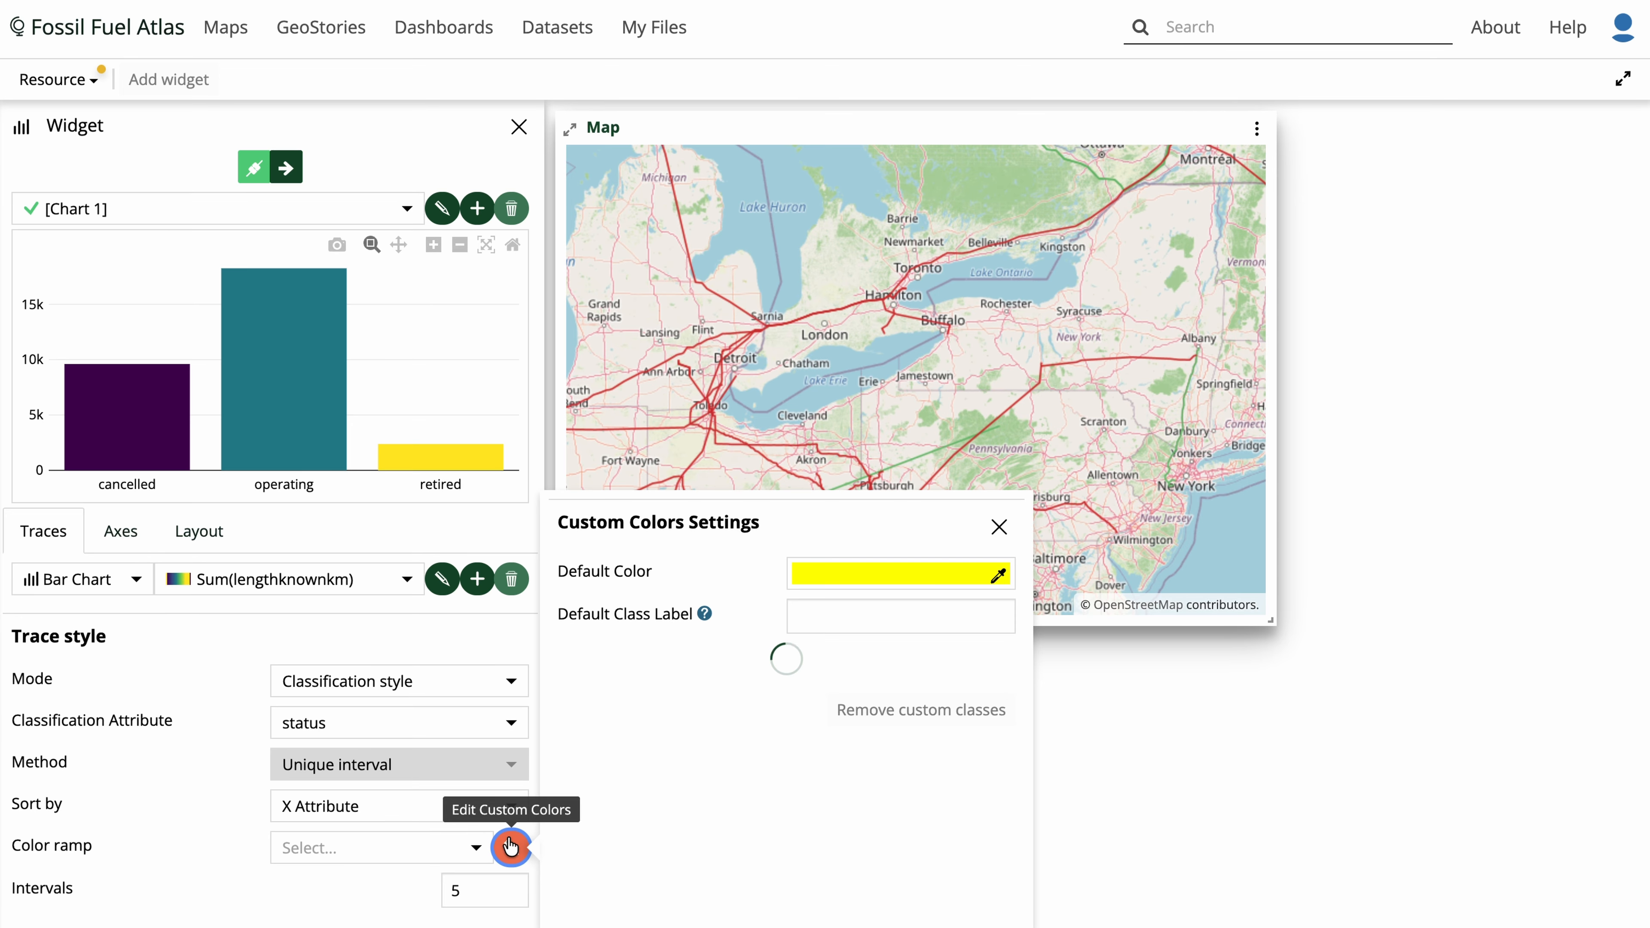
scroll(703, 722, down, 1)
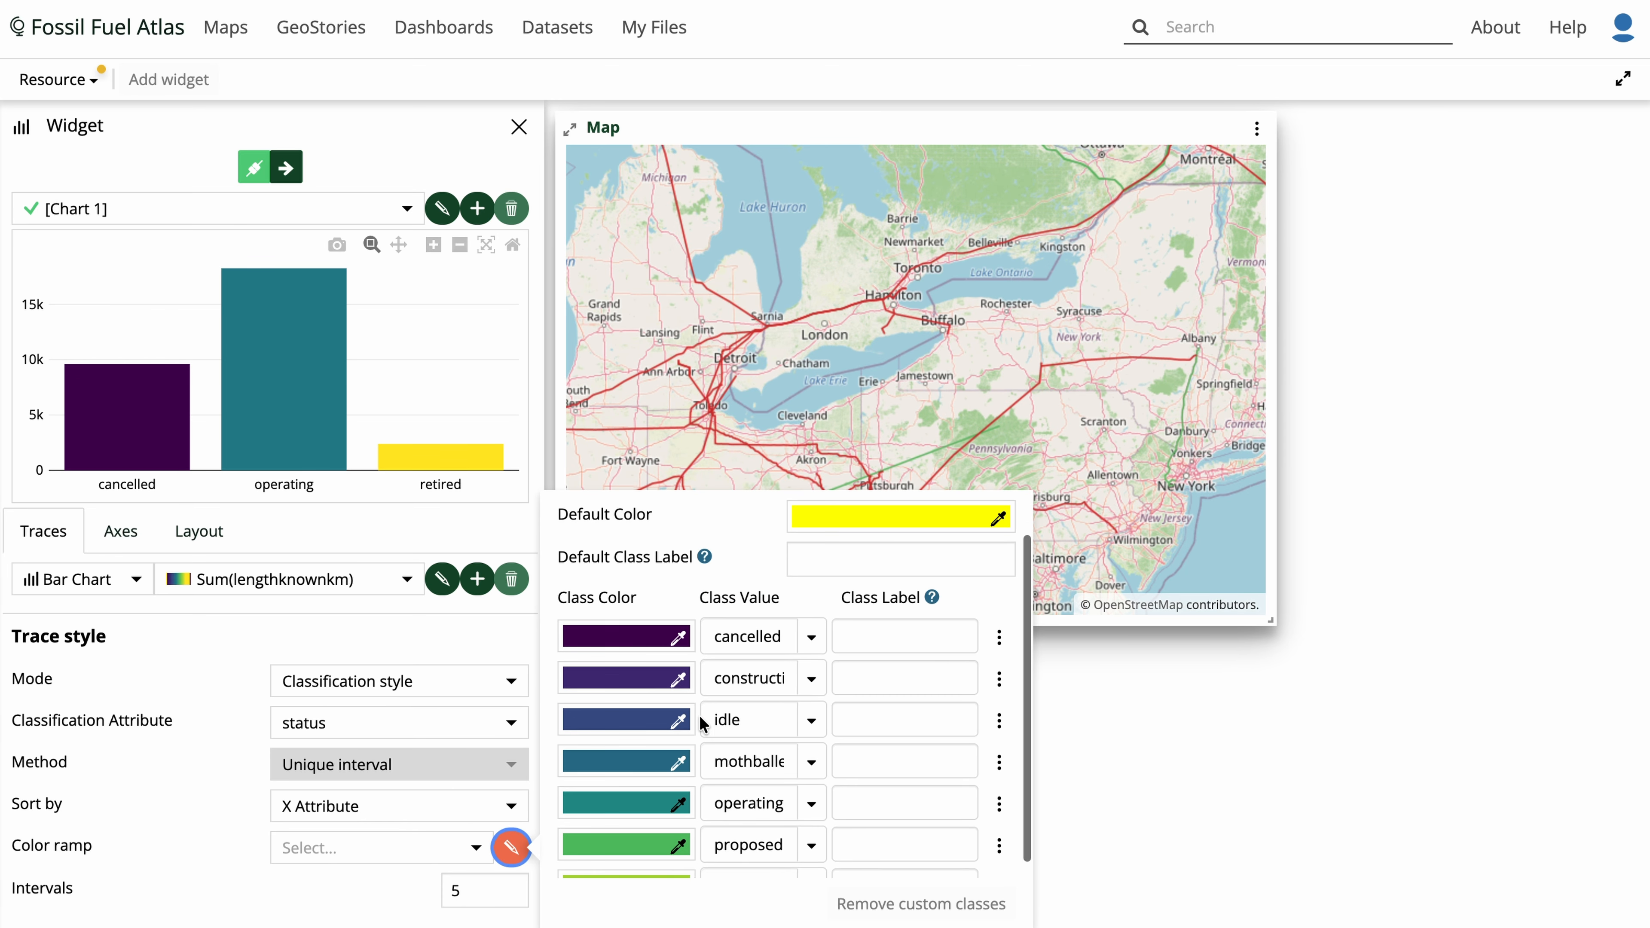
scroll(703, 722, down, 1)
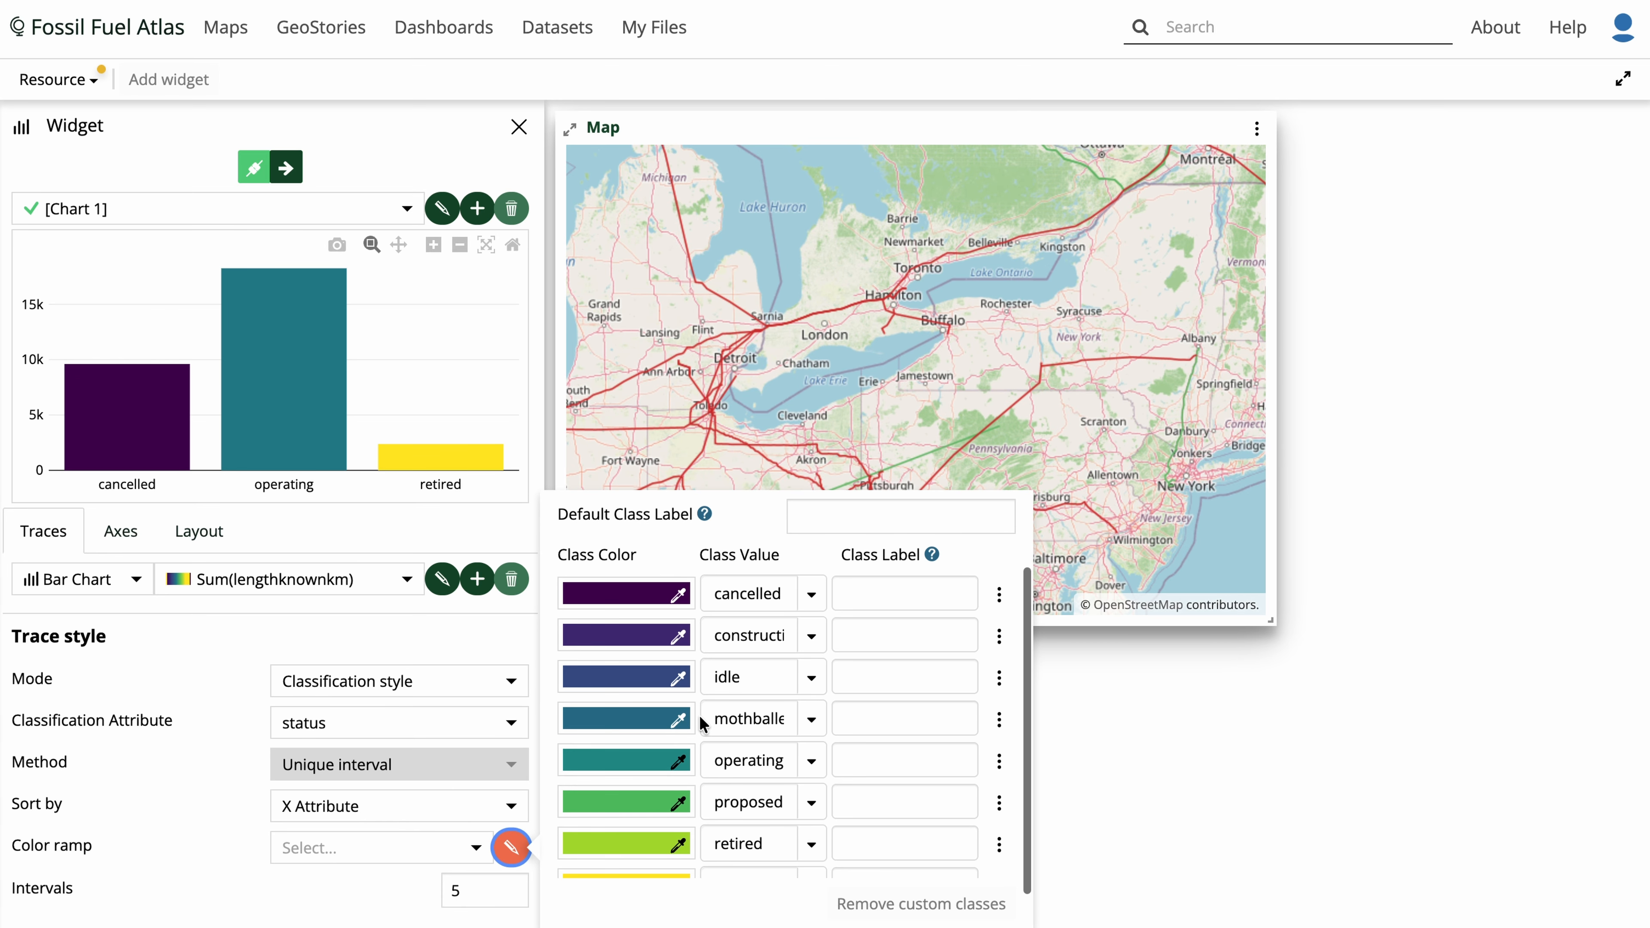
click(599, 596)
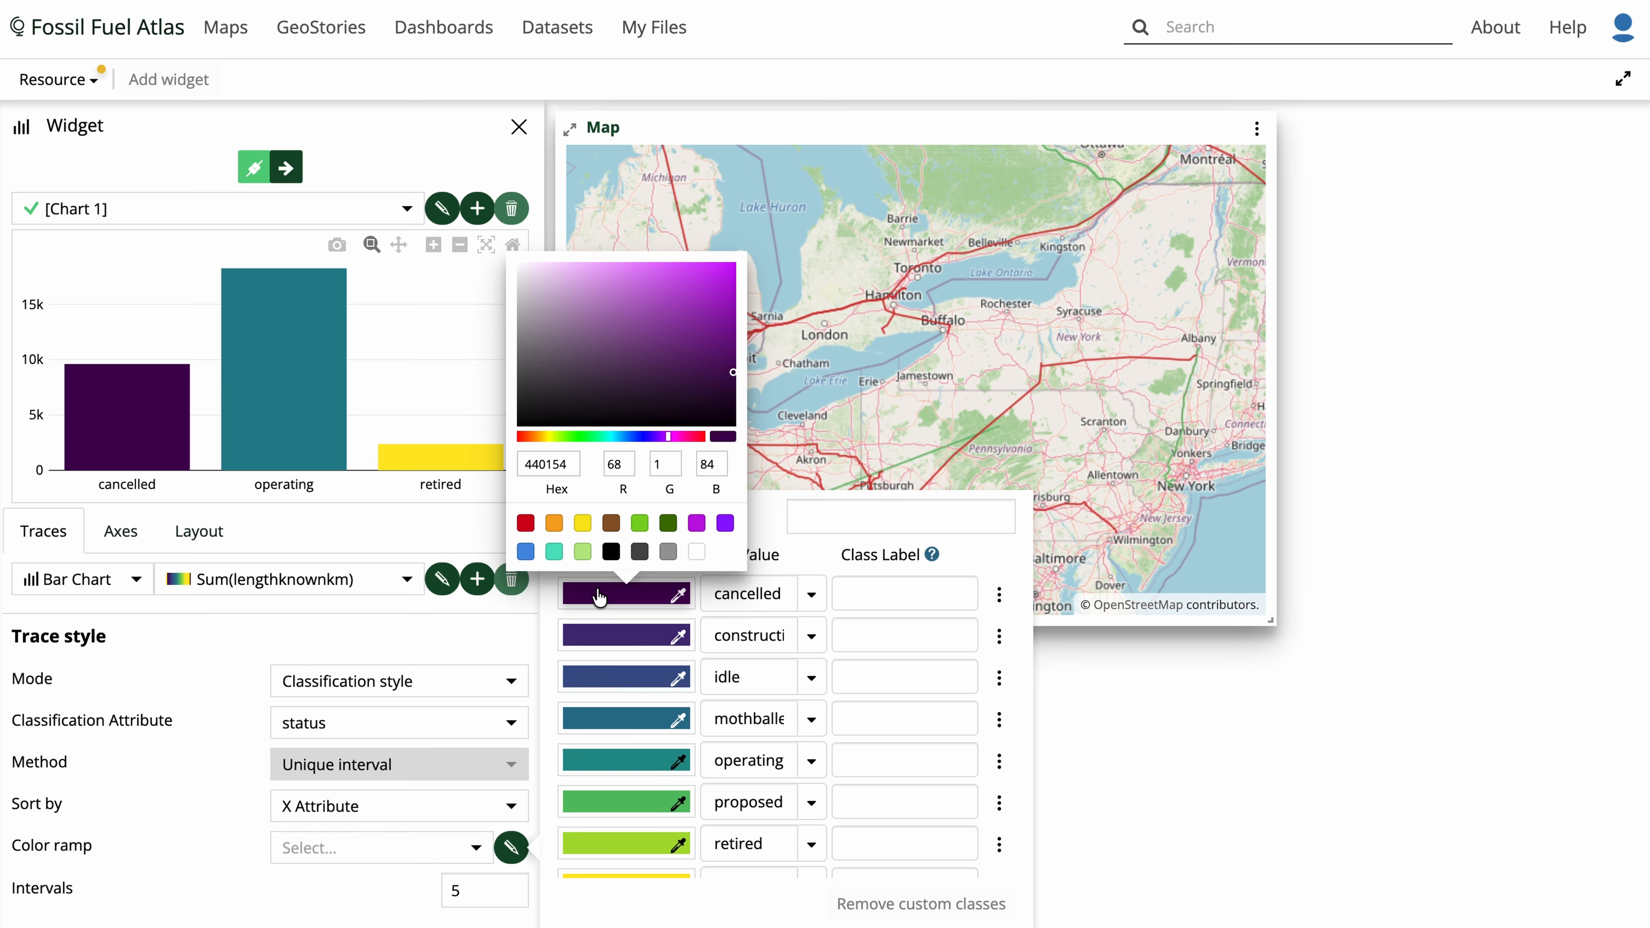
click(912, 594)
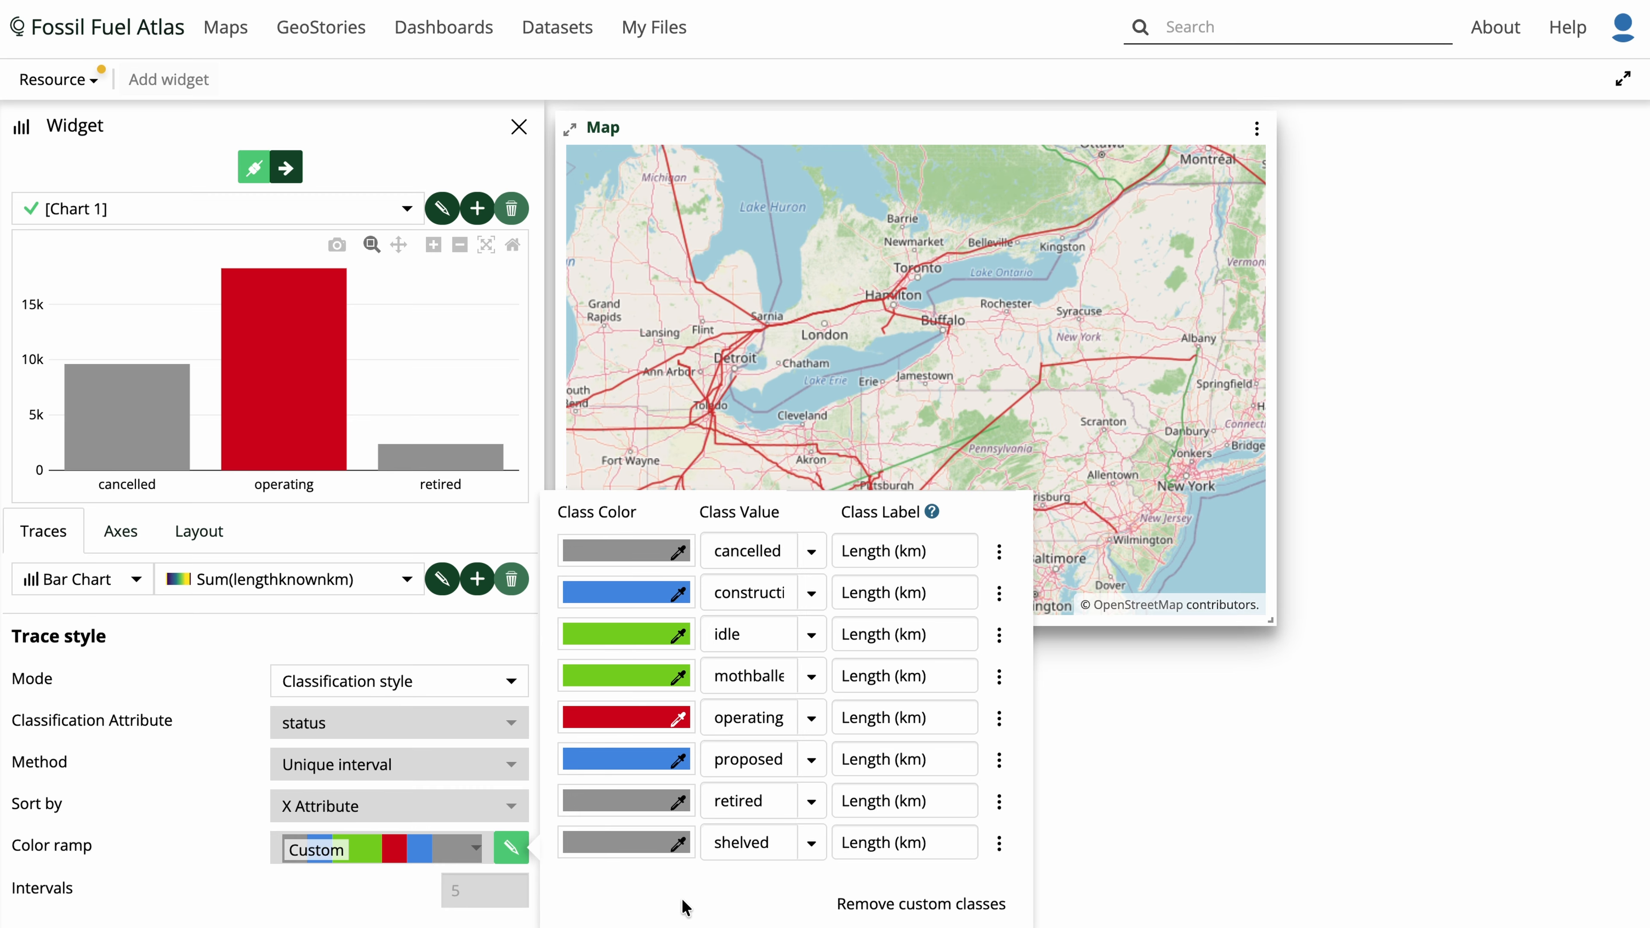
click(511, 850)
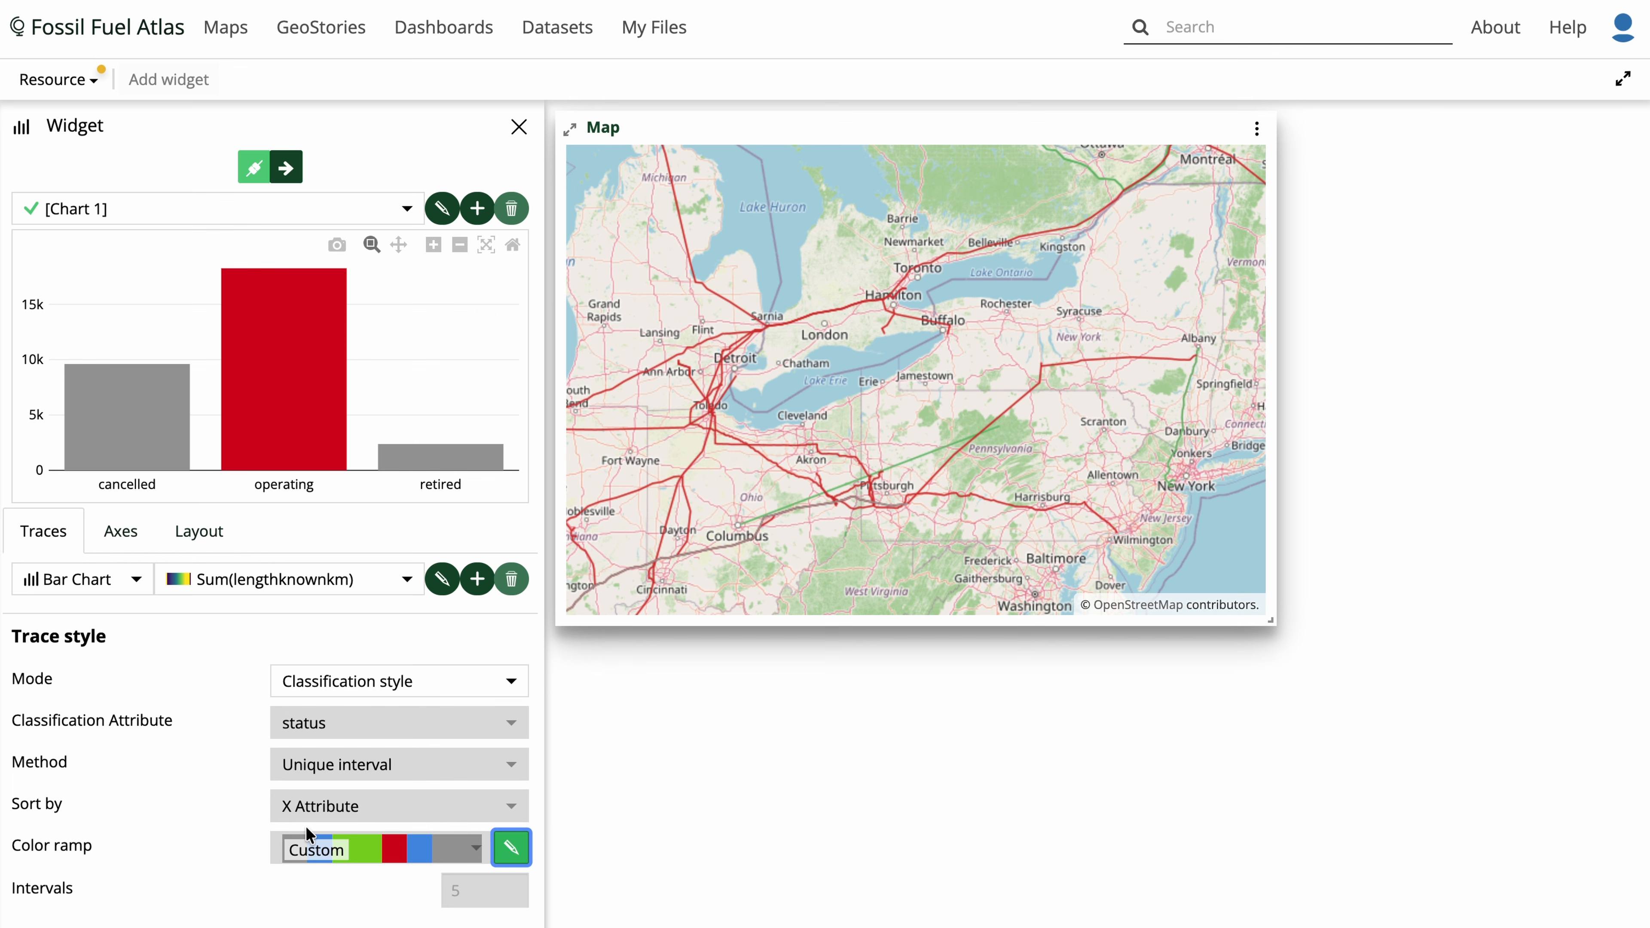
- Title the chart widget Chart and save it to the dashboard
scroll(221, 754, down, 5)
scroll(222, 753, down, 5)
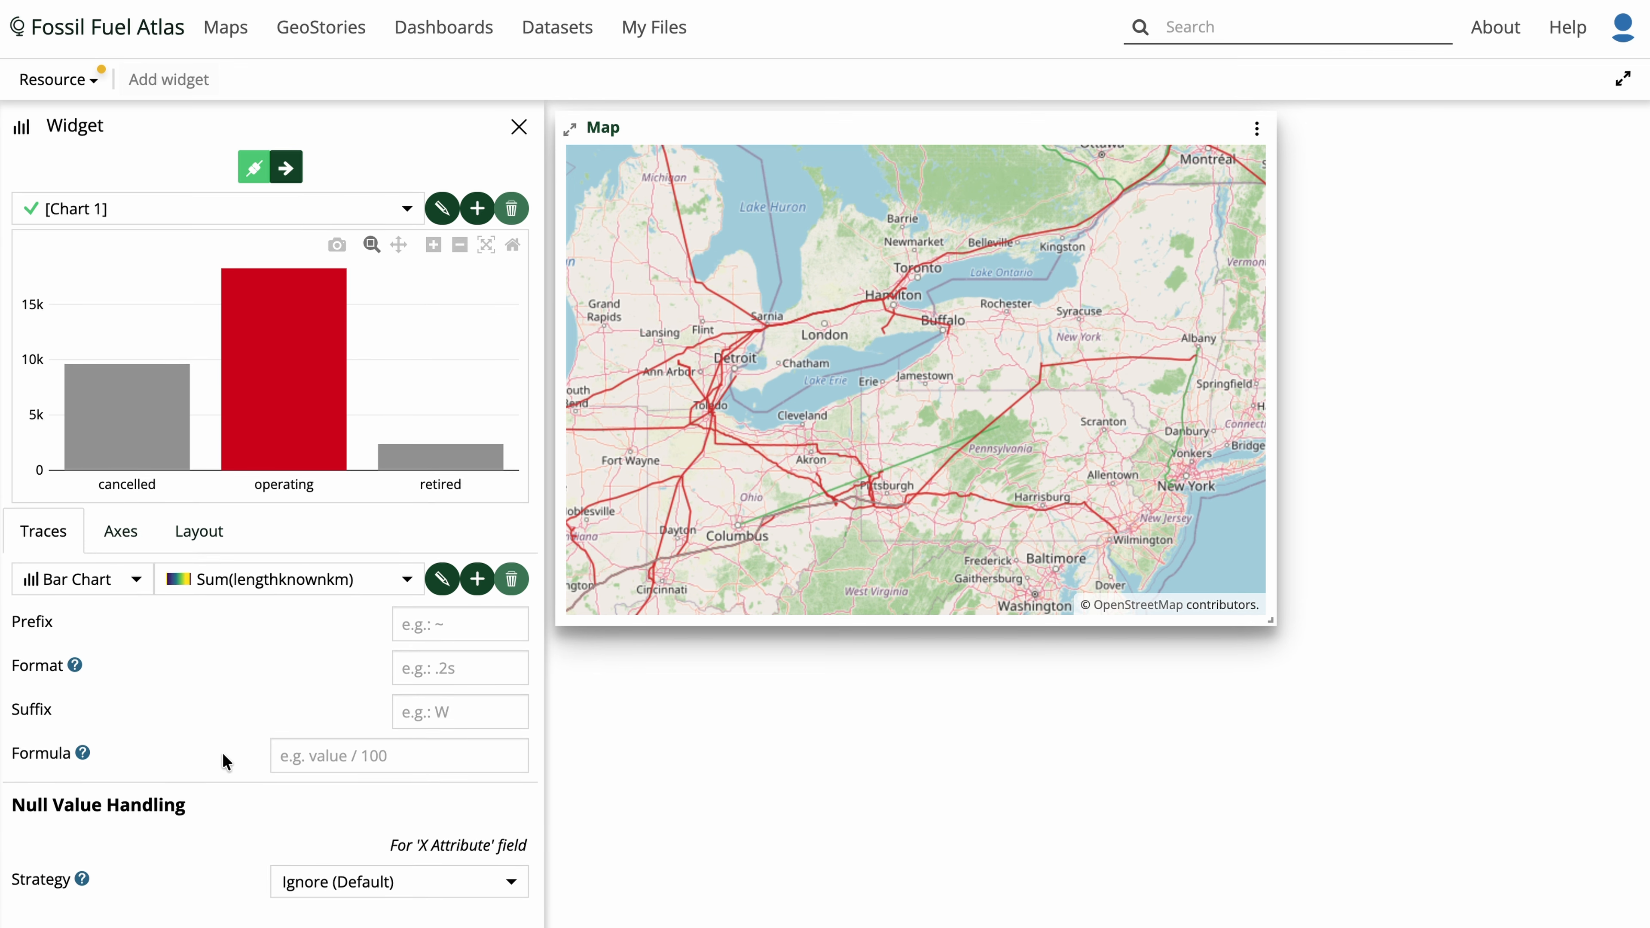
scroll(222, 754, up, 4)
scroll(222, 753, up, 5)
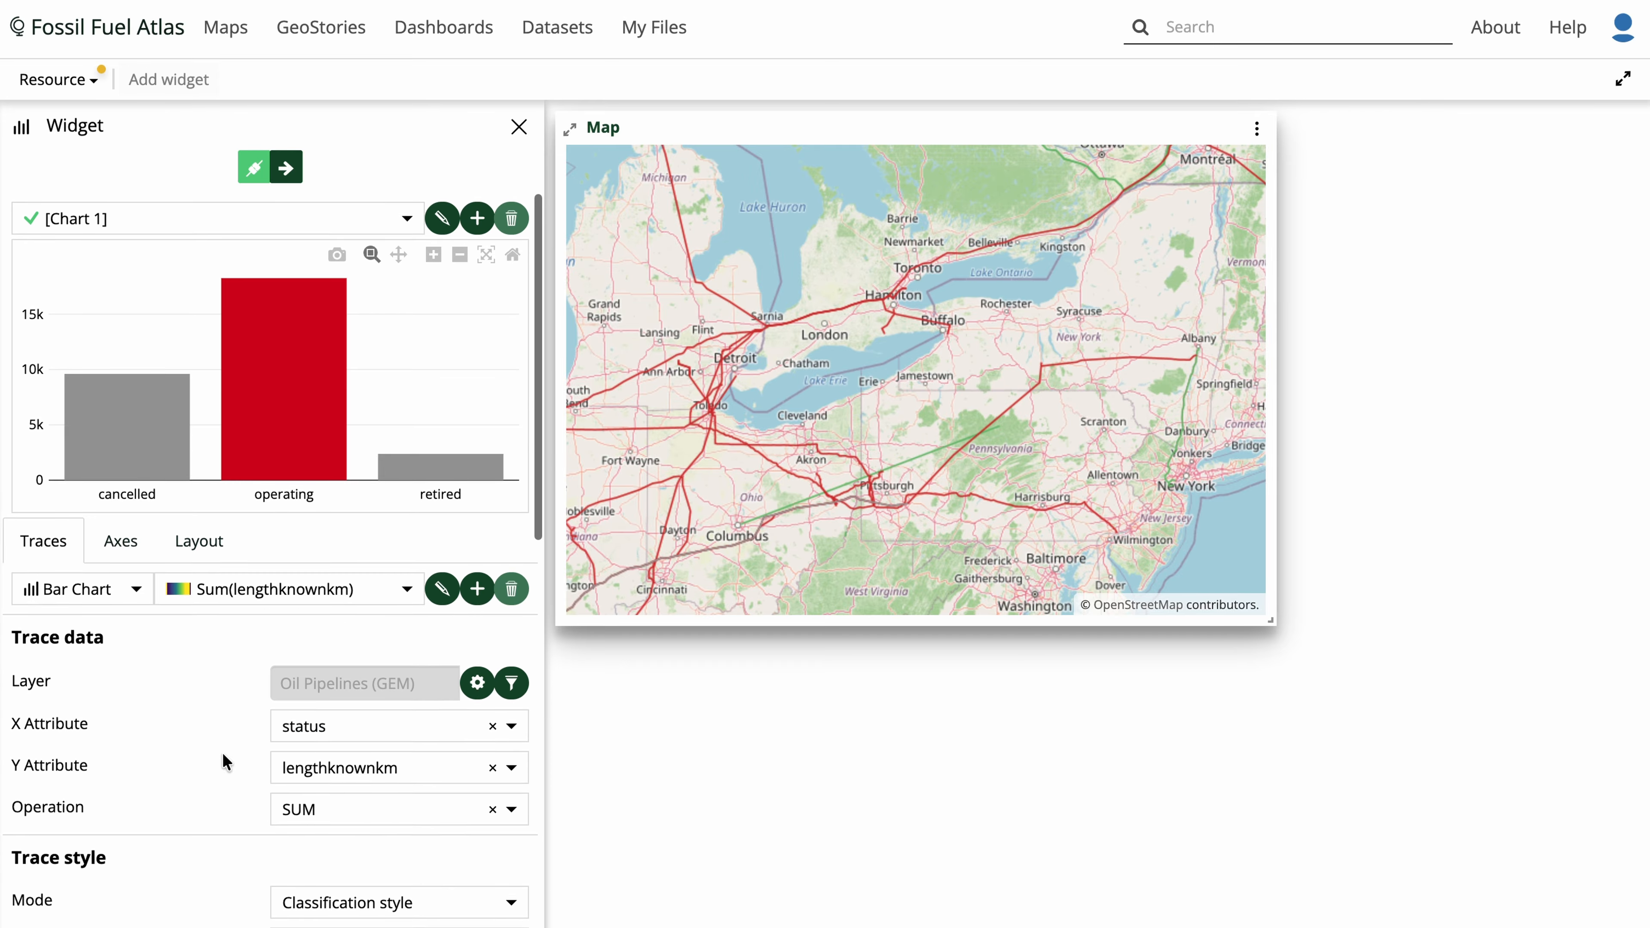
click(296, 170)
click(372, 581)
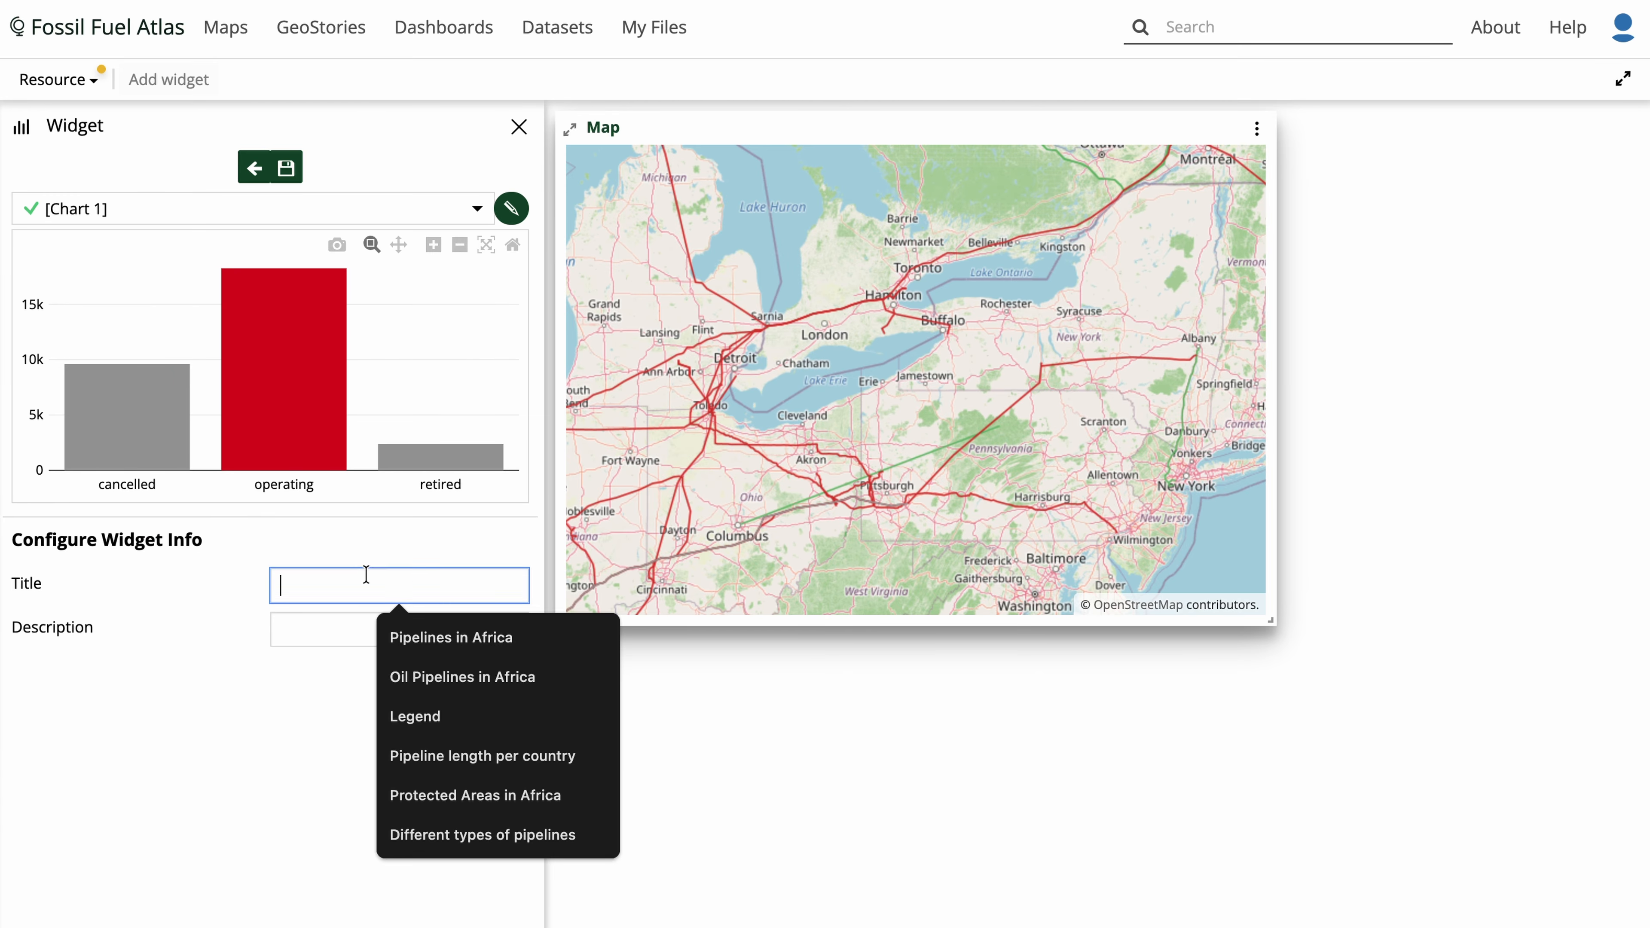
text(Chart)
click(380, 681)
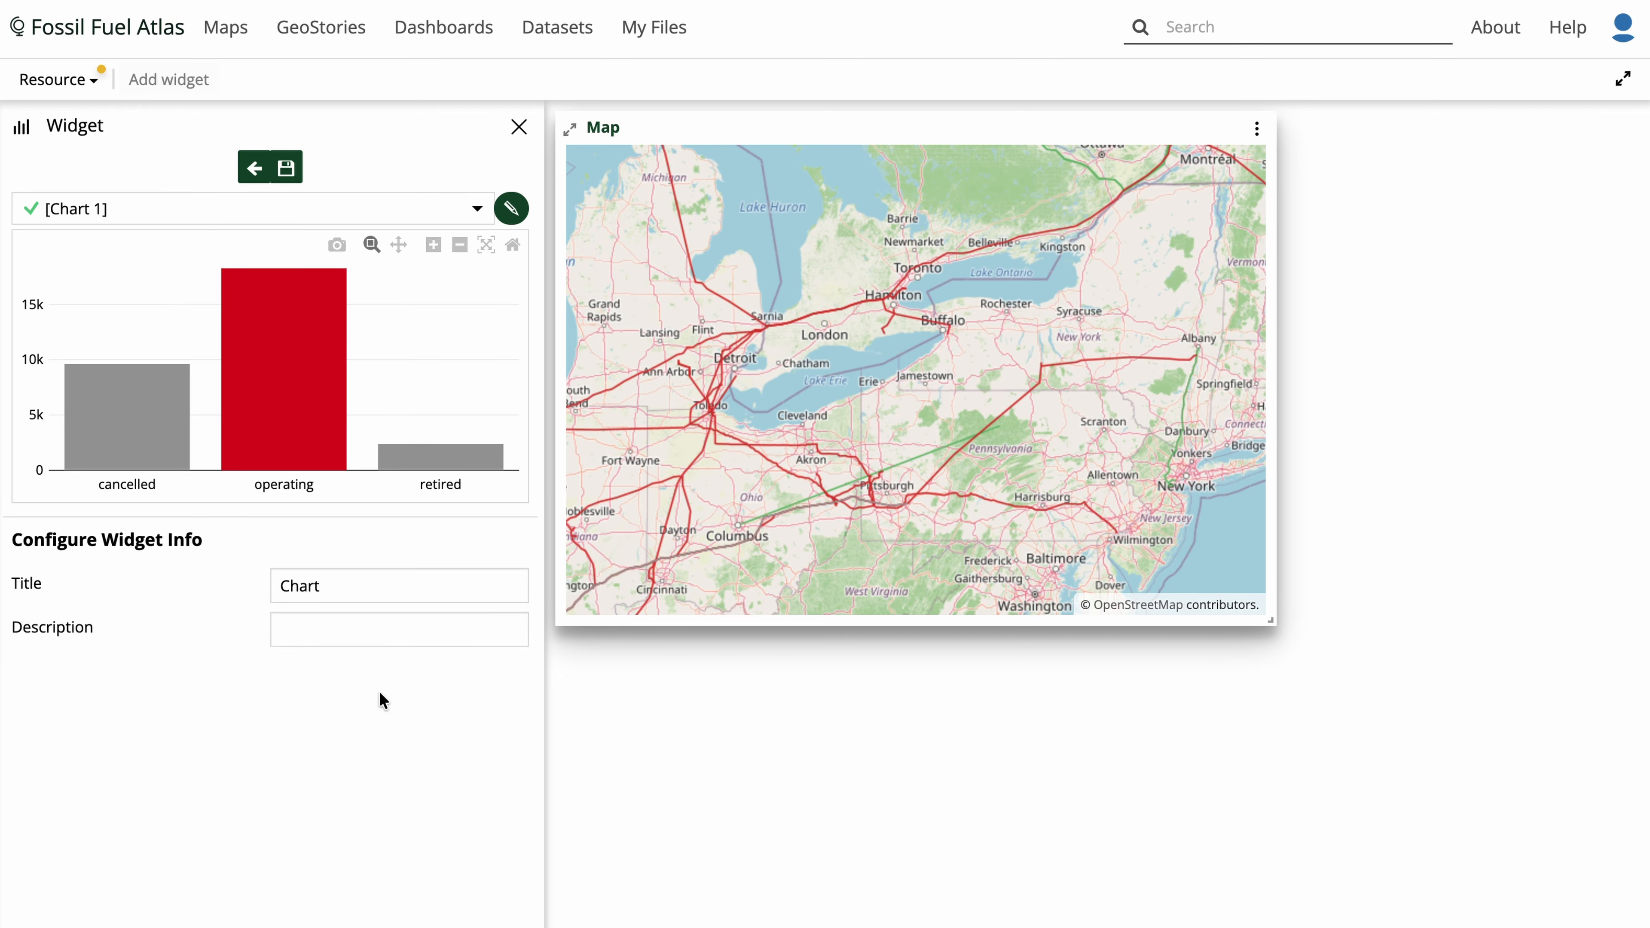
click(284, 167)
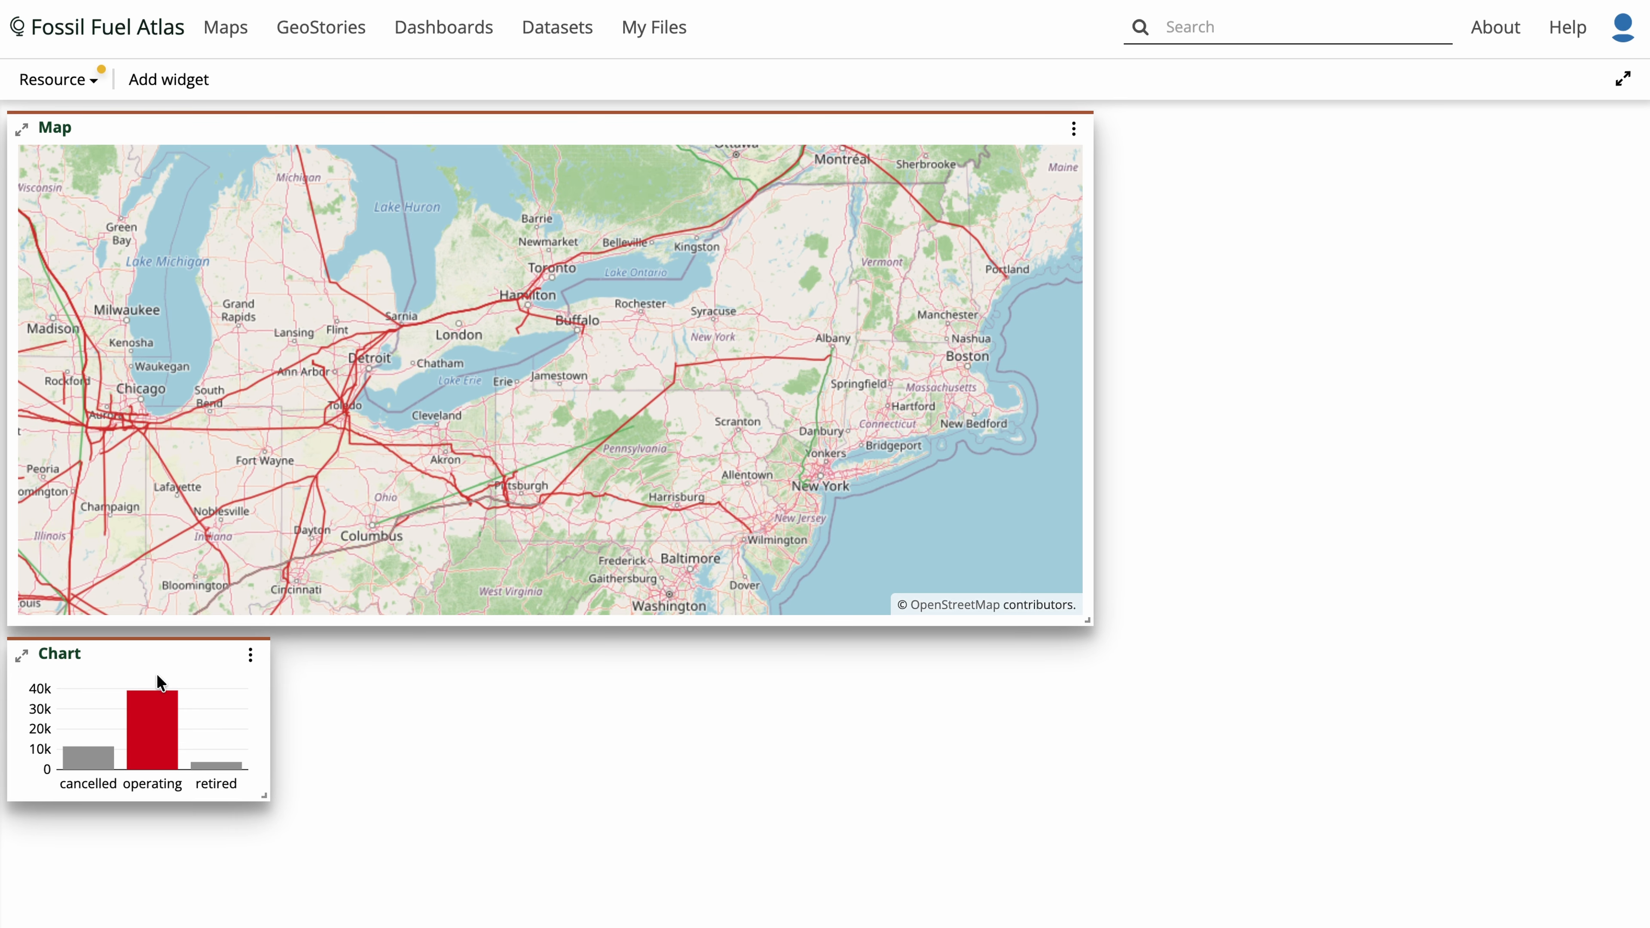
- Dock the chart widget beside the map at the map's height and zoom the map out to North America
drag(144, 663, 1297, 170)
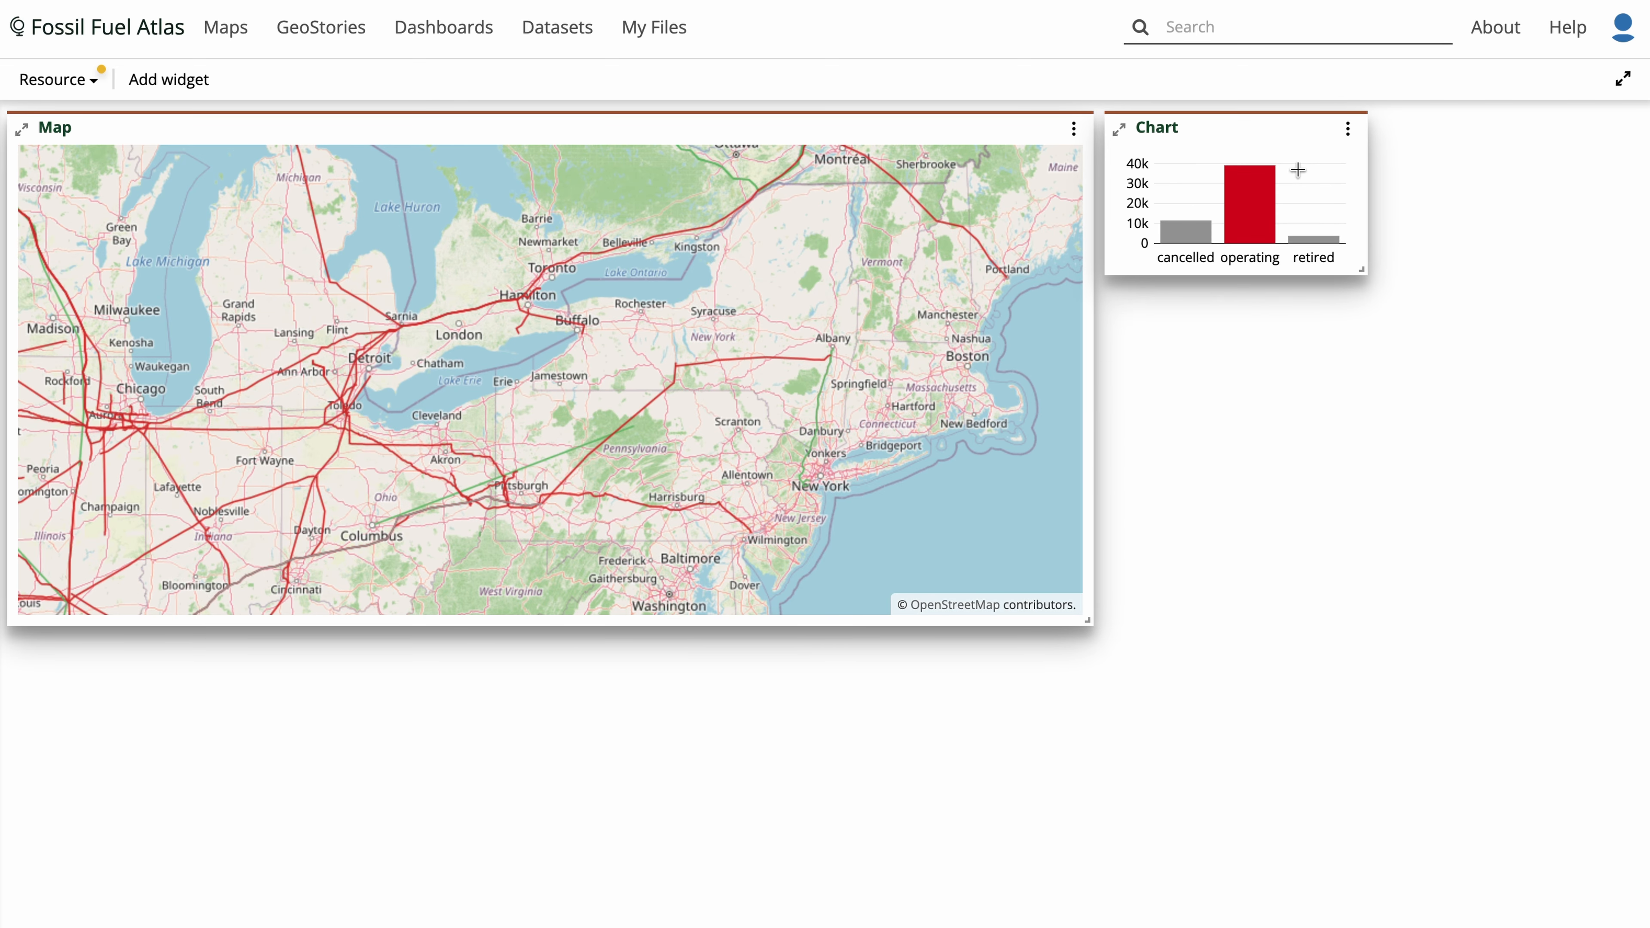
drag(1361, 267, 1631, 633)
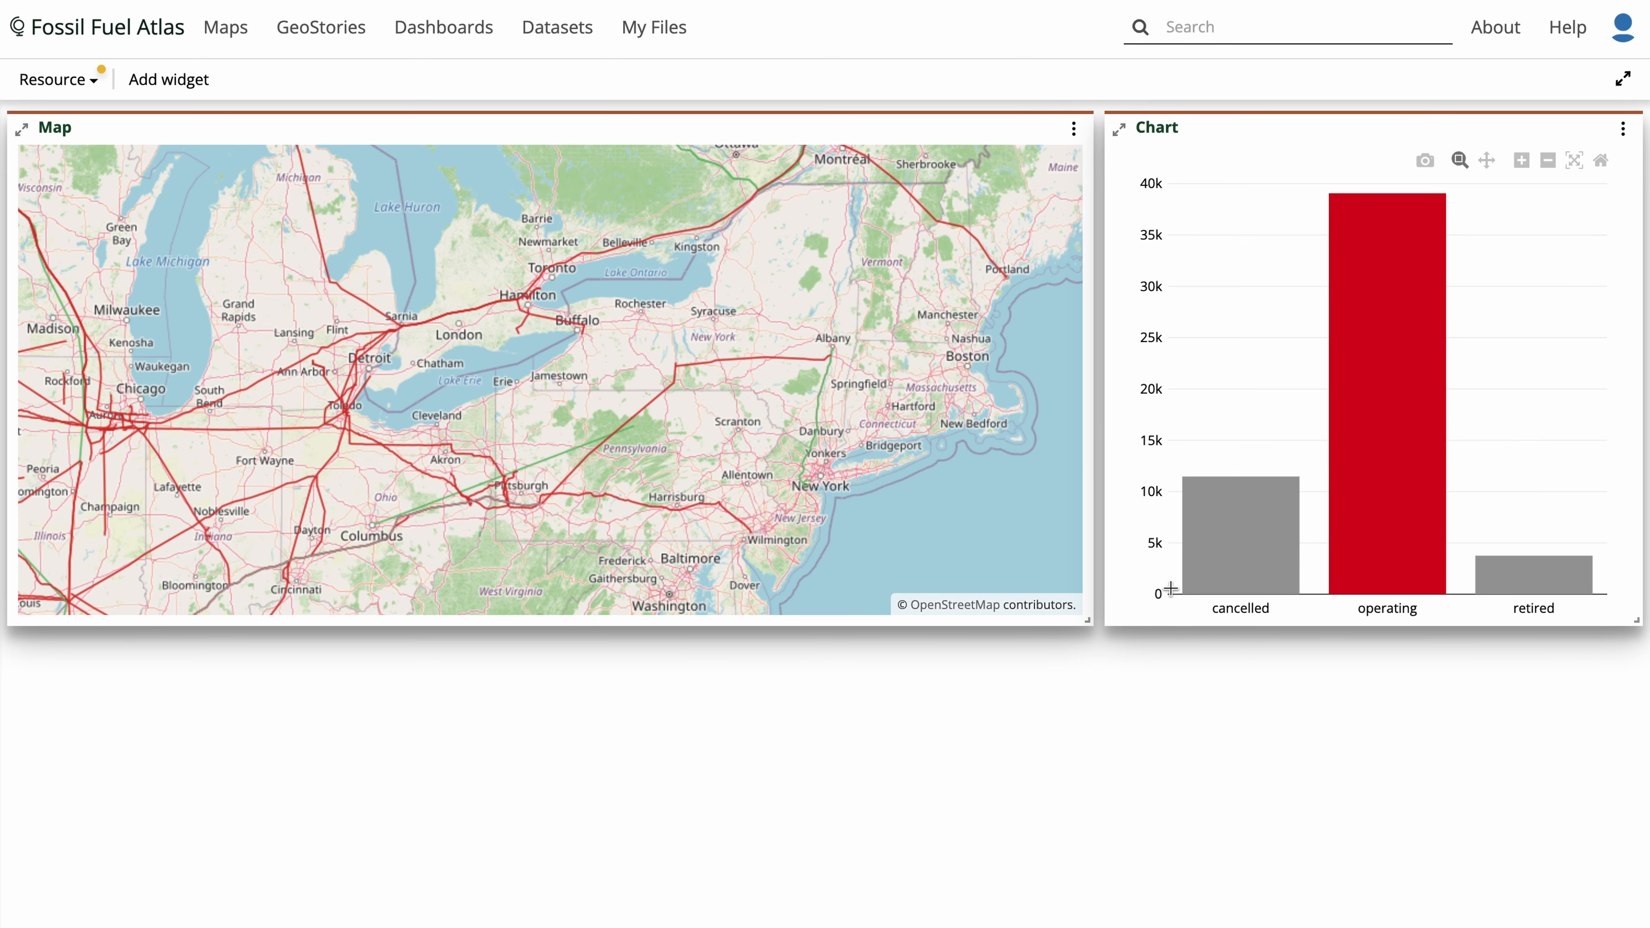
scroll(528, 375, down, 5)
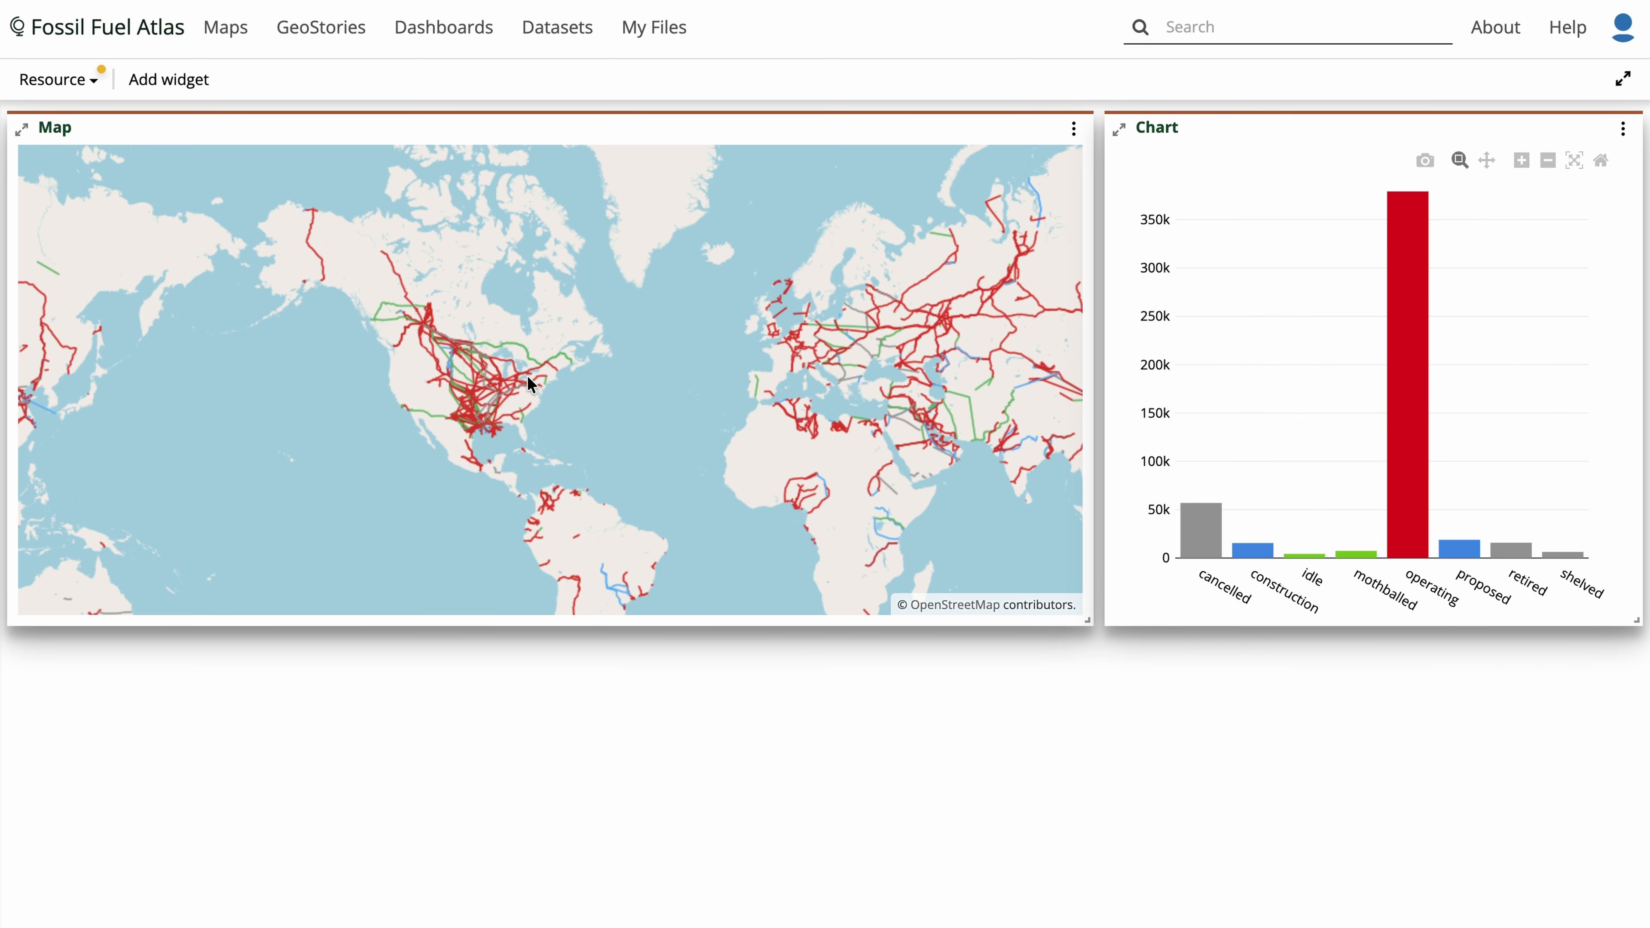
scroll(519, 366, up, 3)
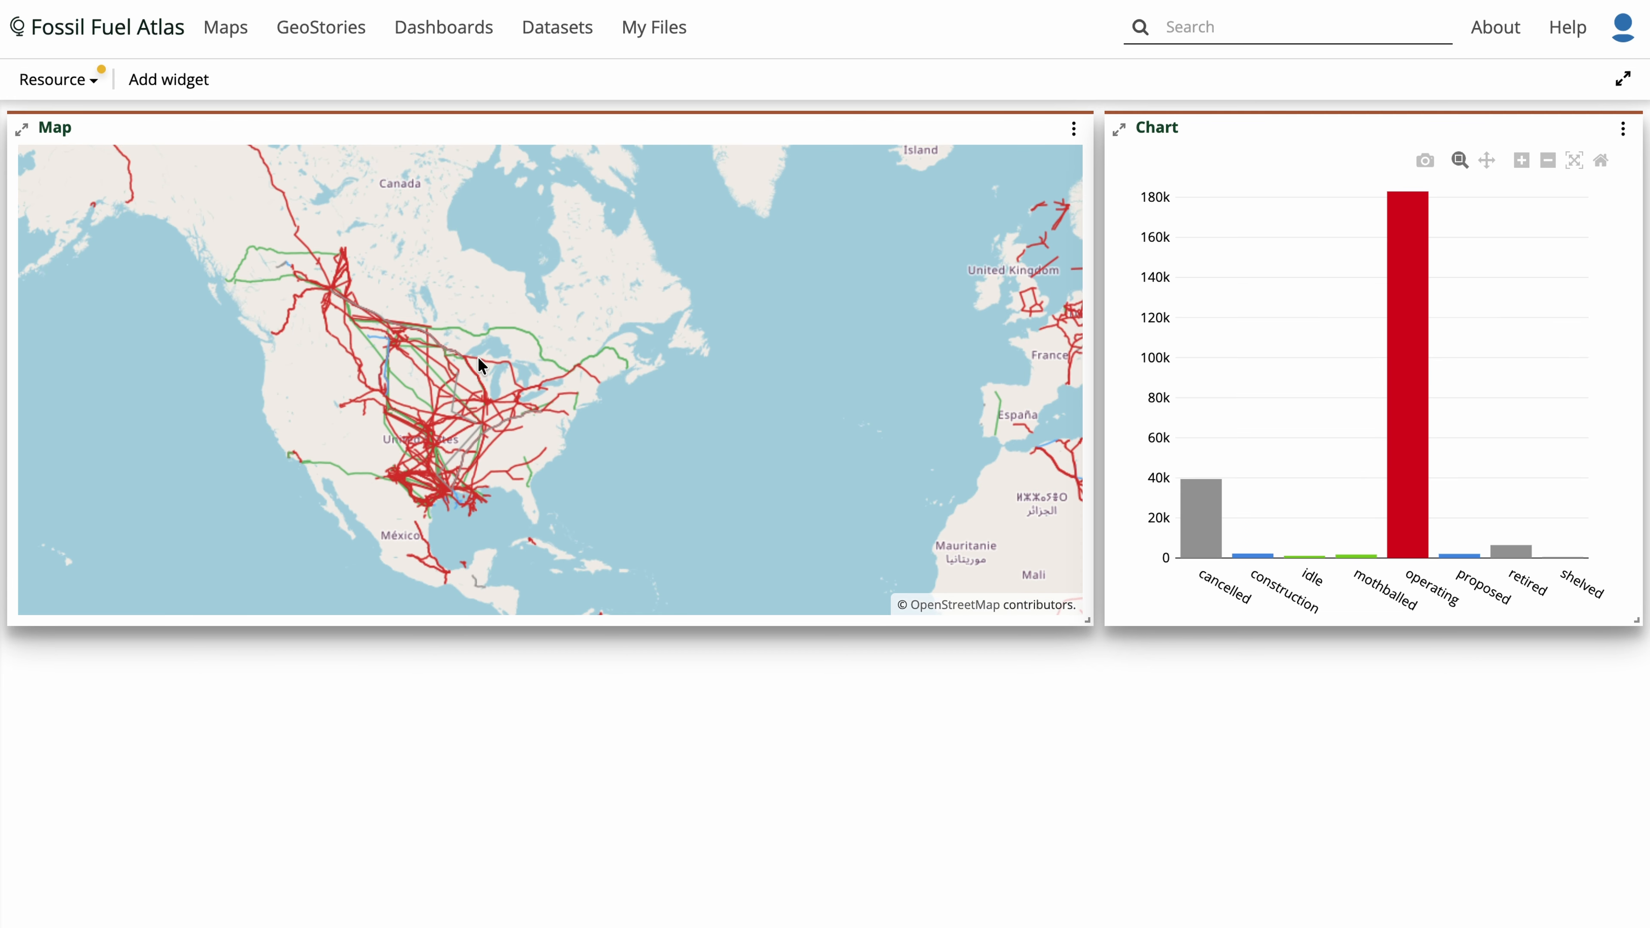
- Add a text widget titled Text reading "There are lots of oil pipelines around the world" and save it
click(172, 76)
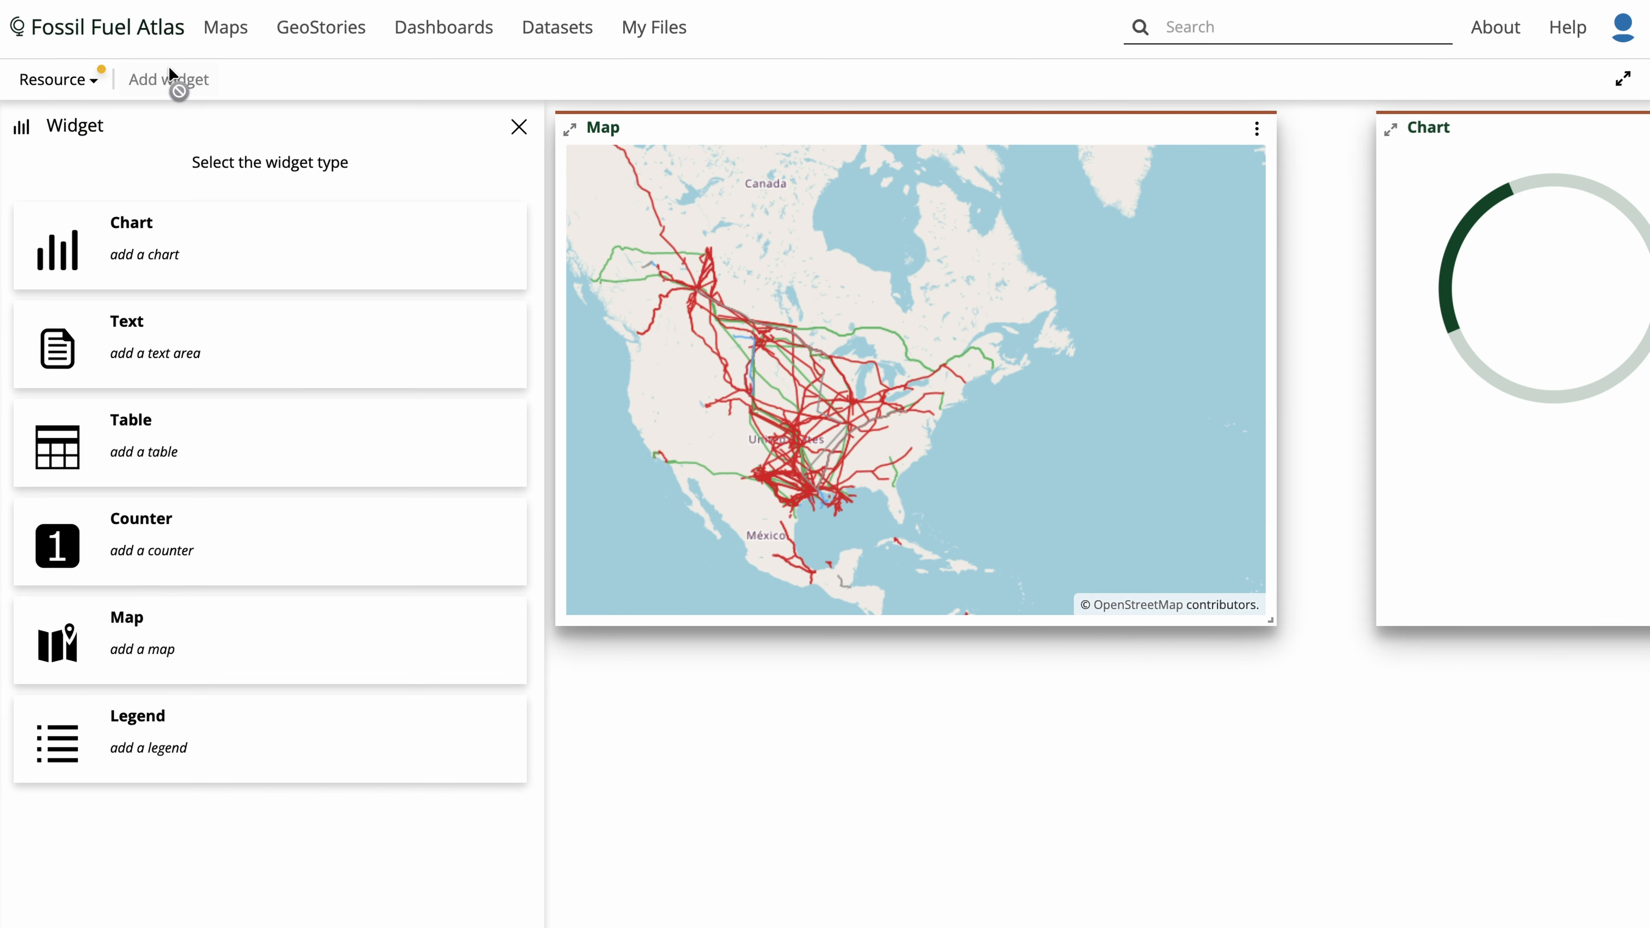
click(191, 357)
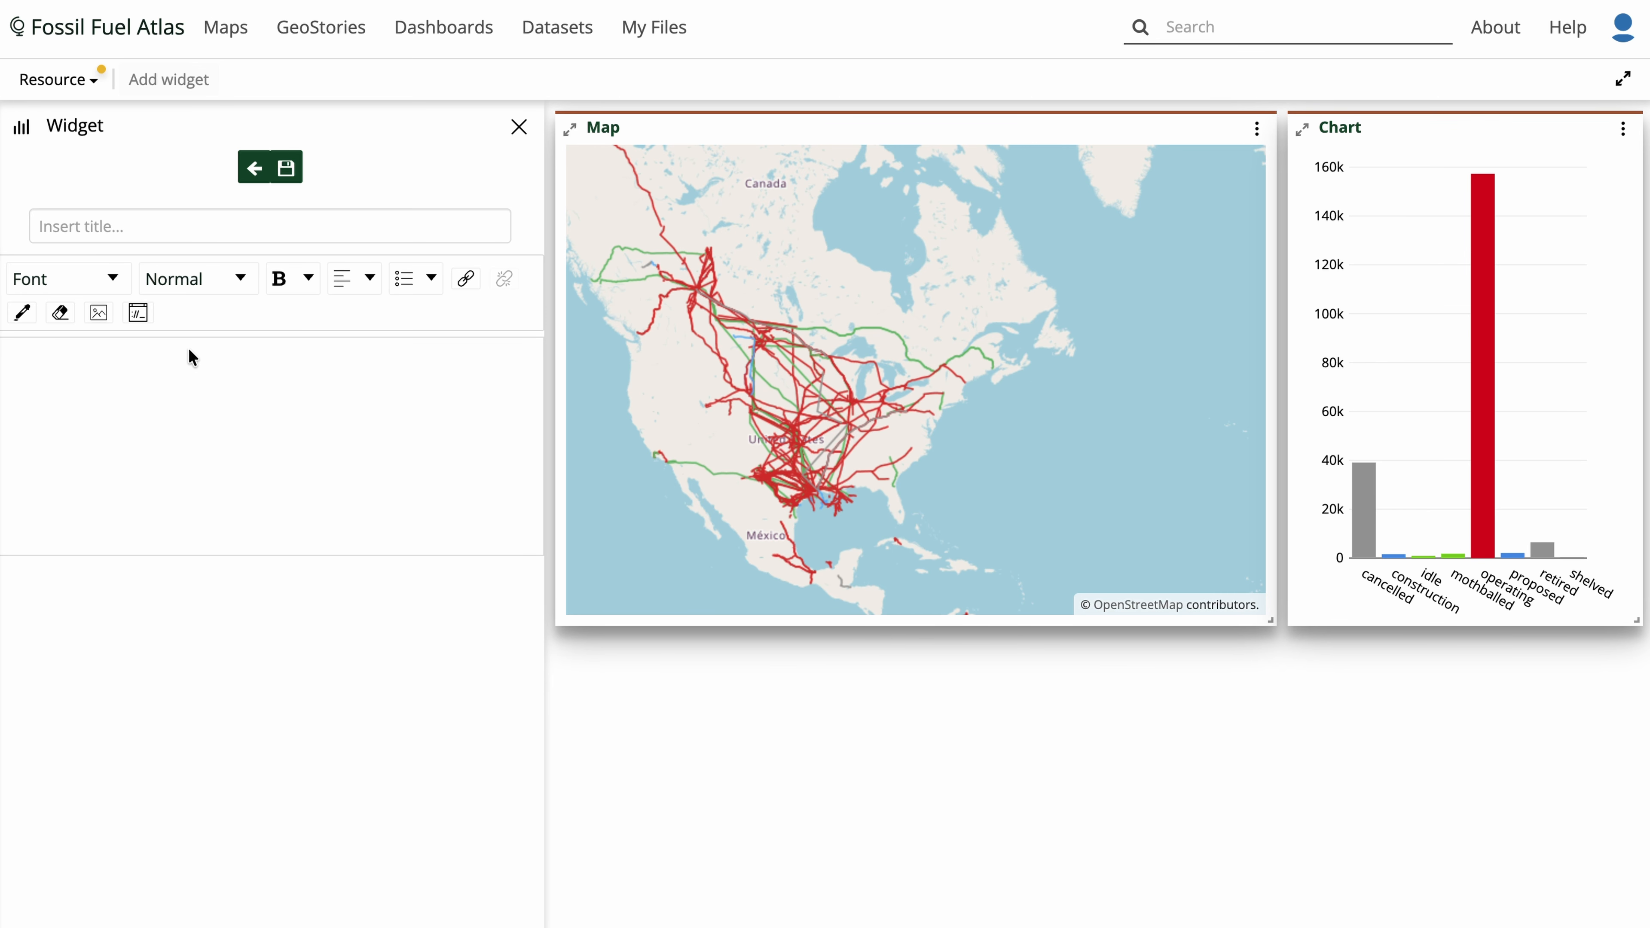
click(183, 227)
text(Text)
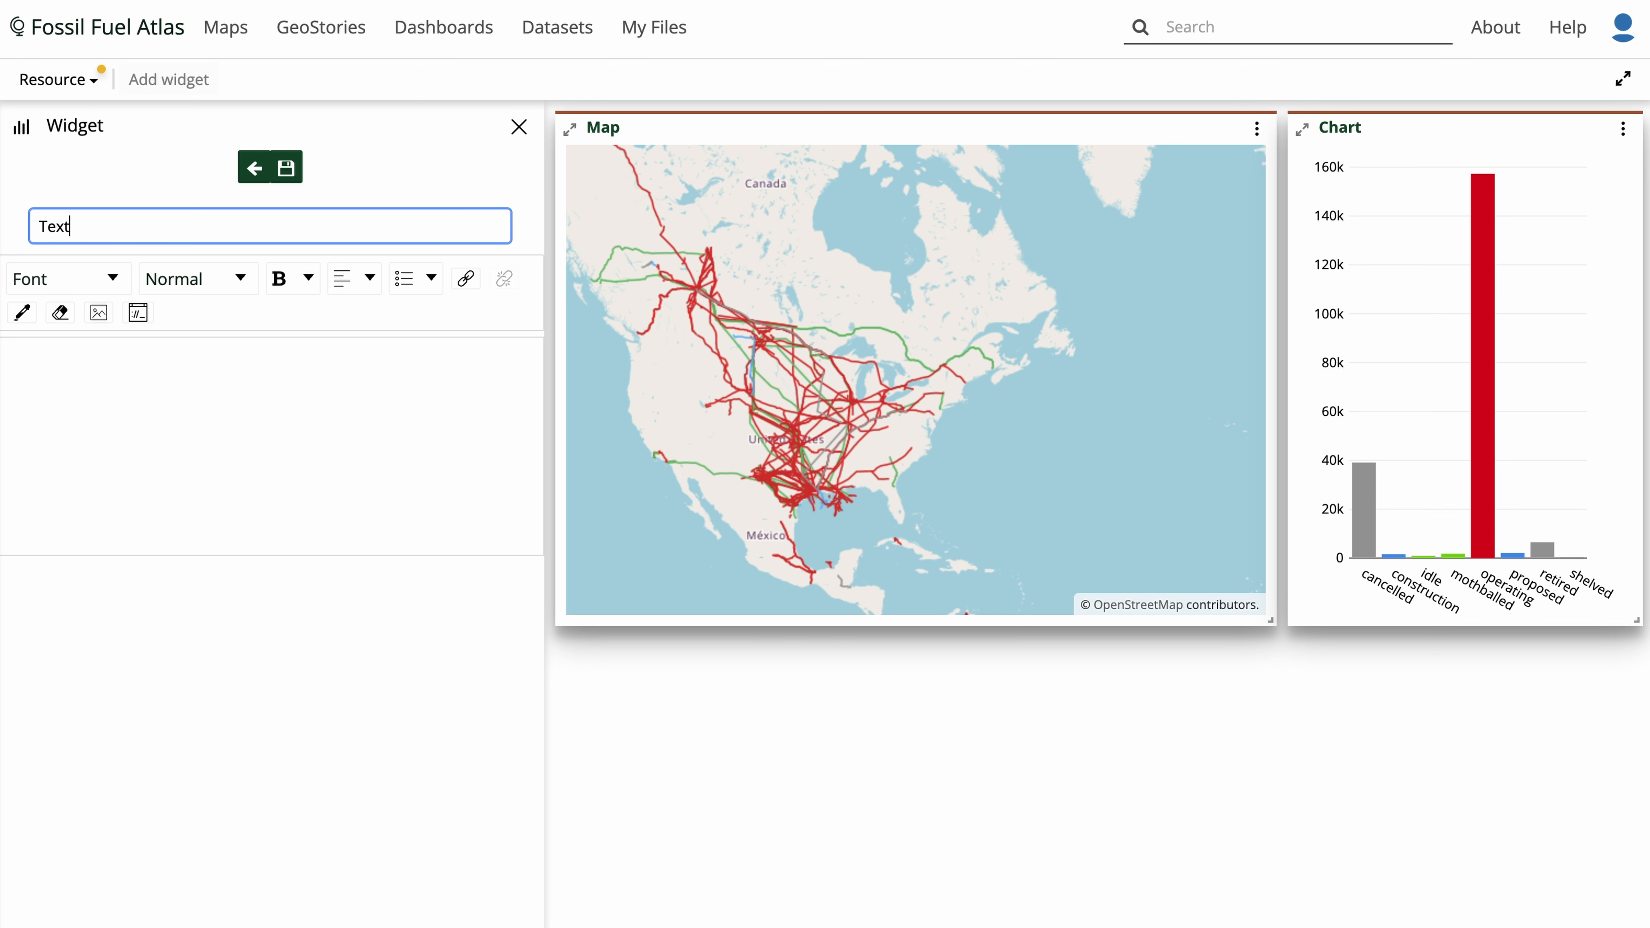
click(147, 385)
text(There are )
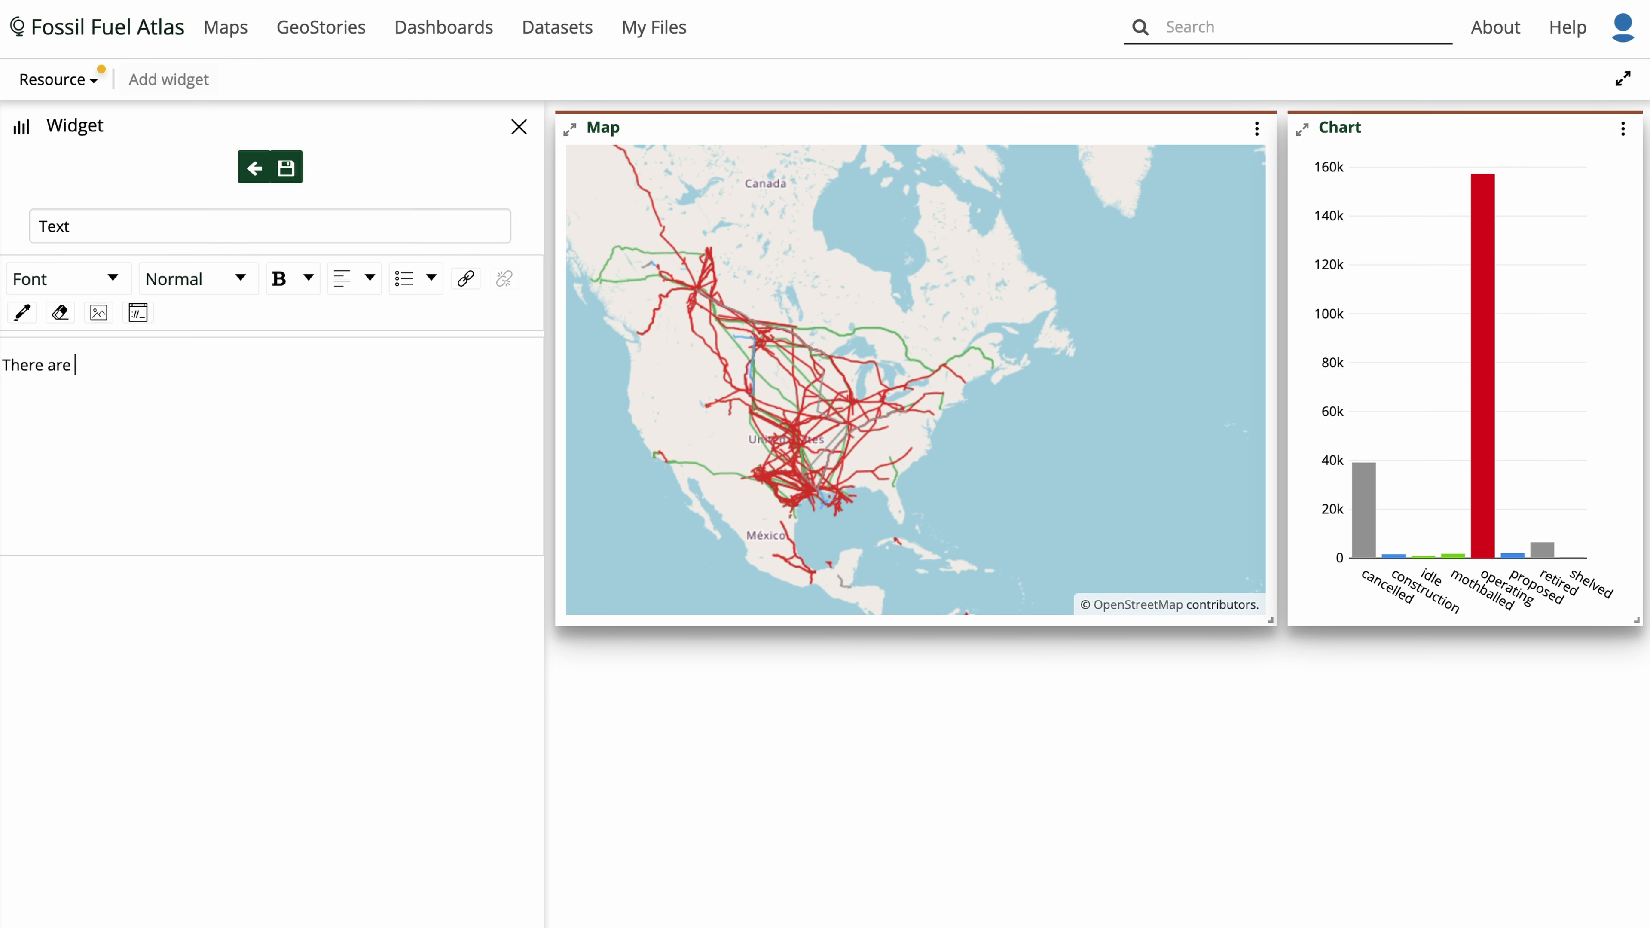
text(lots of oil pipelines around the world)
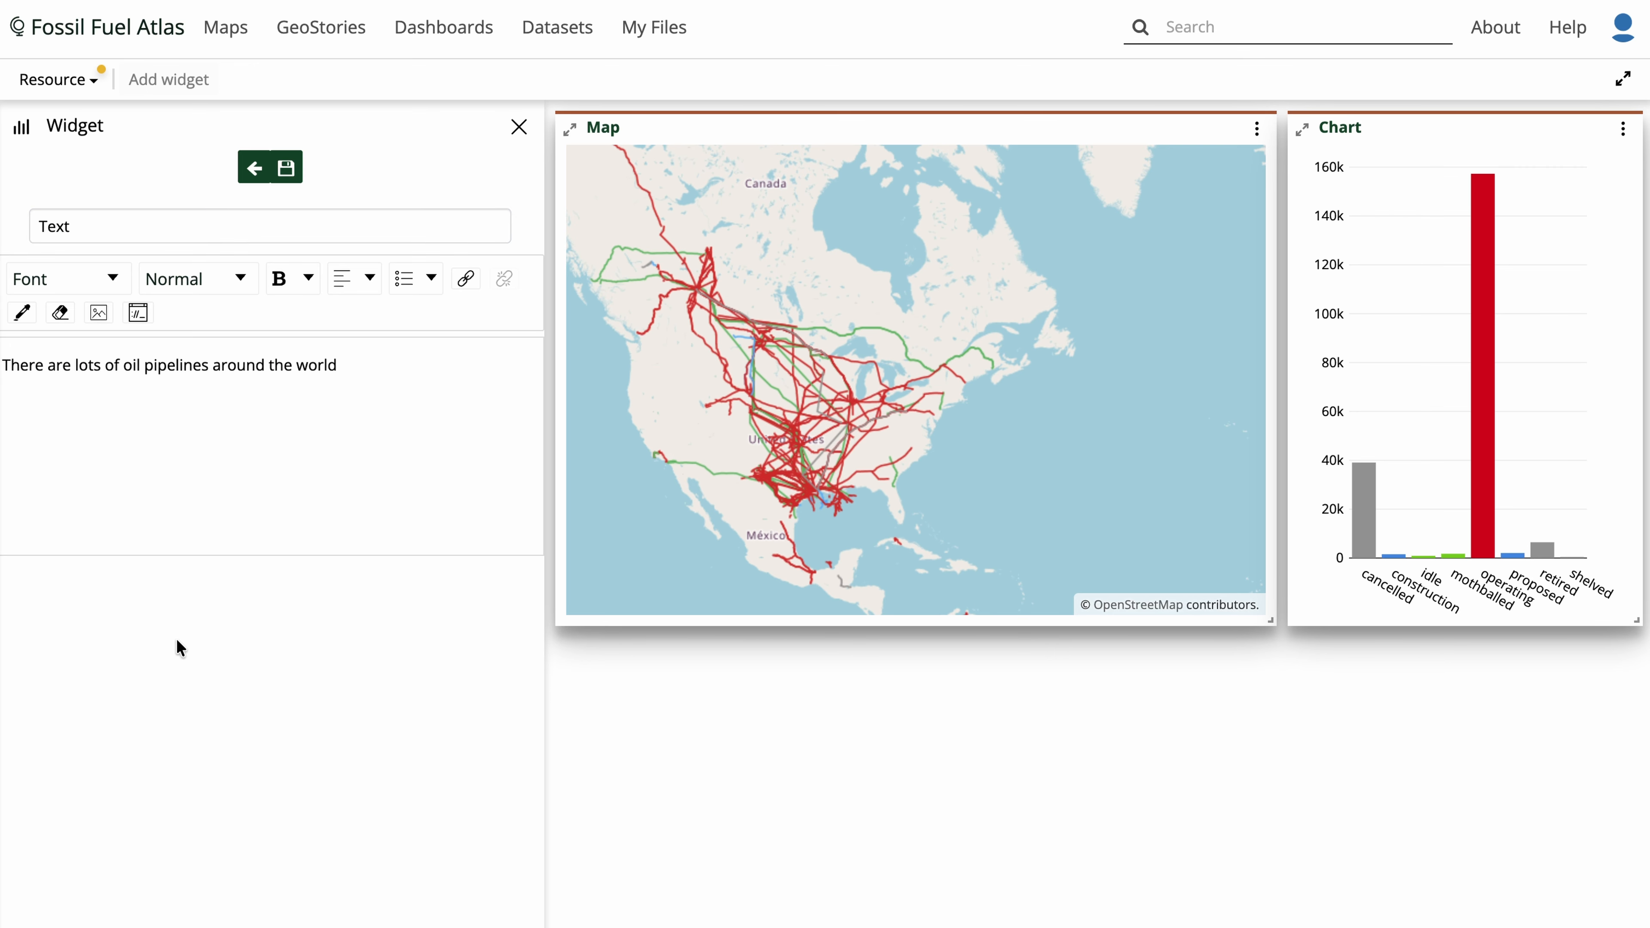
click(286, 168)
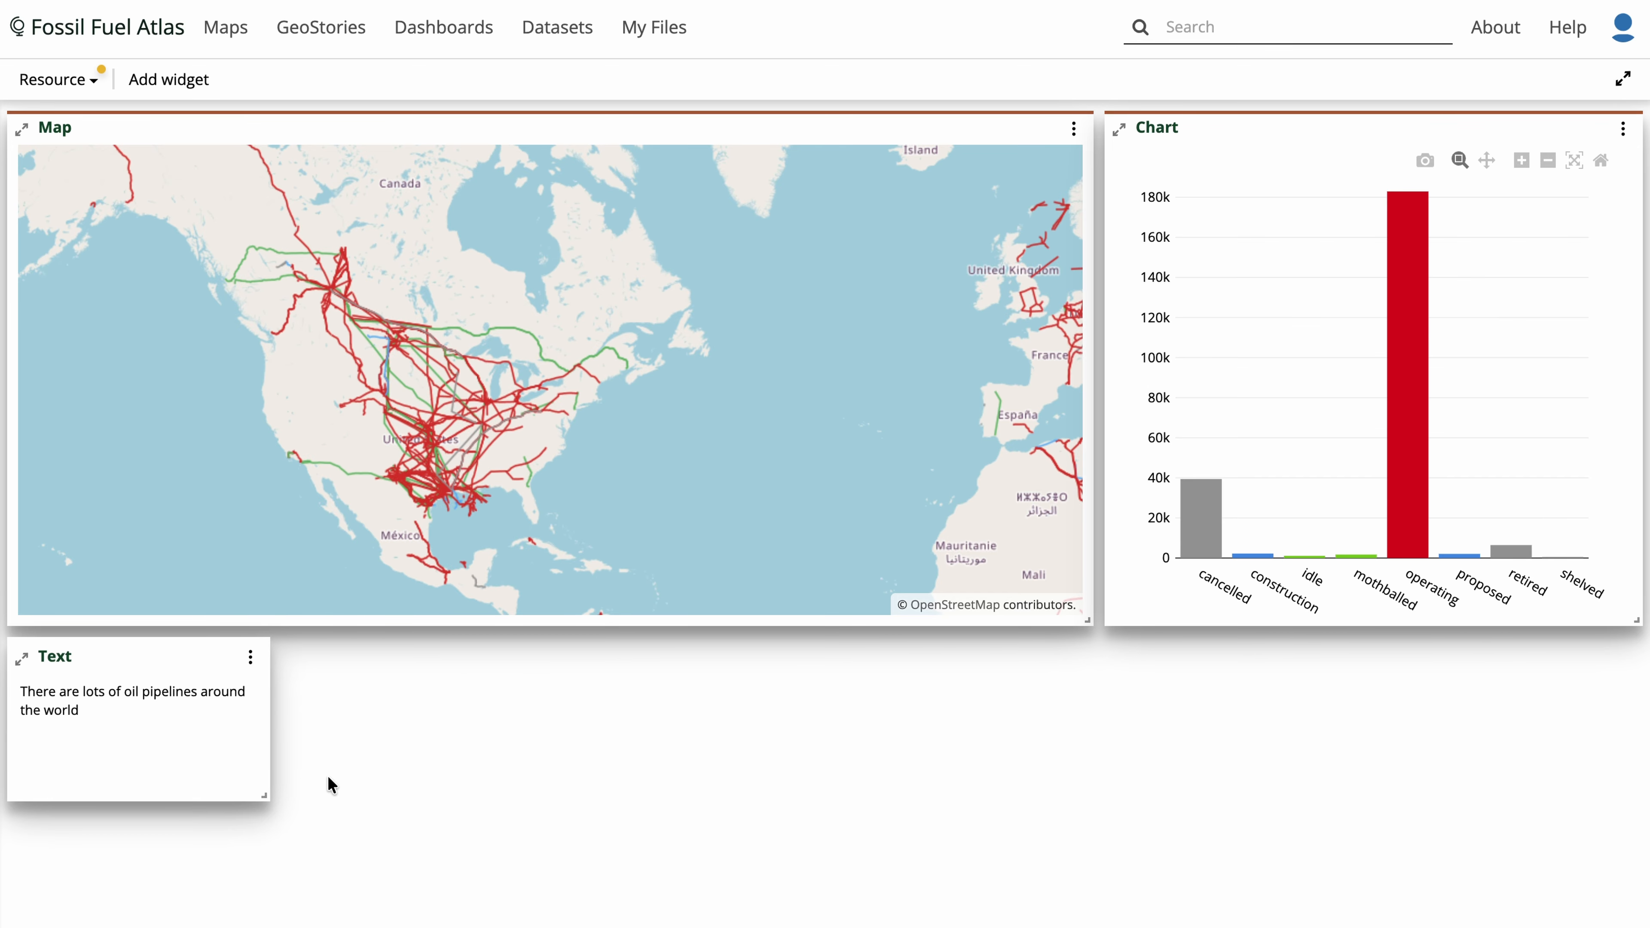
- Start a table widget on the Oil Pipelines (GEM) layer, found by searching "oil pipelines"
click(138, 91)
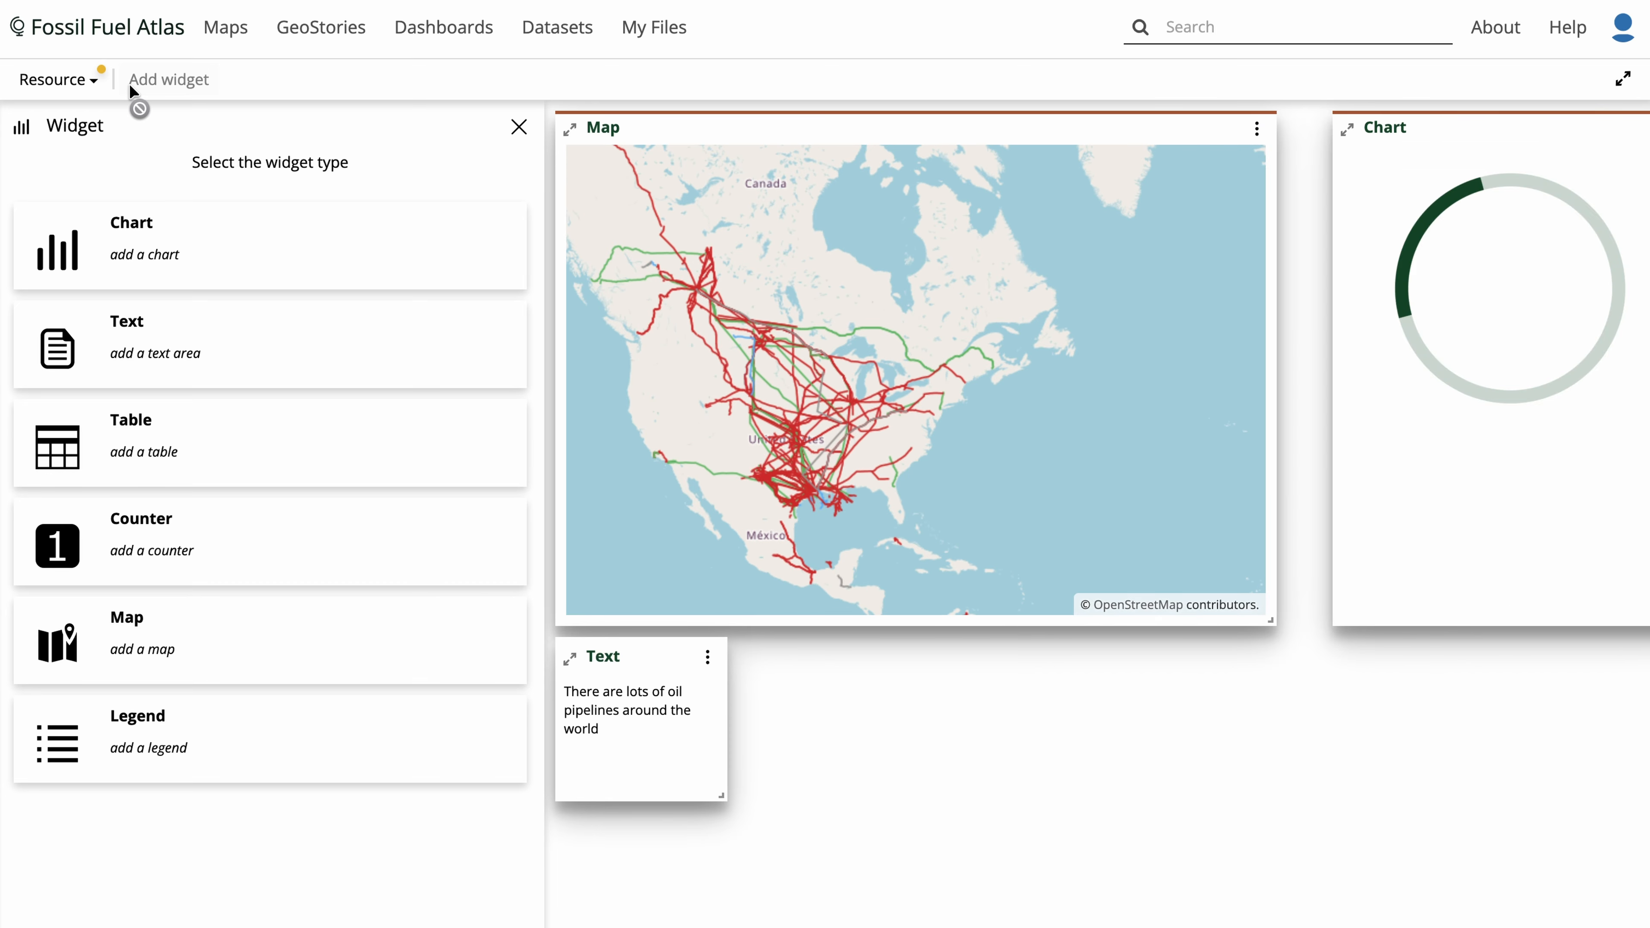
click(203, 424)
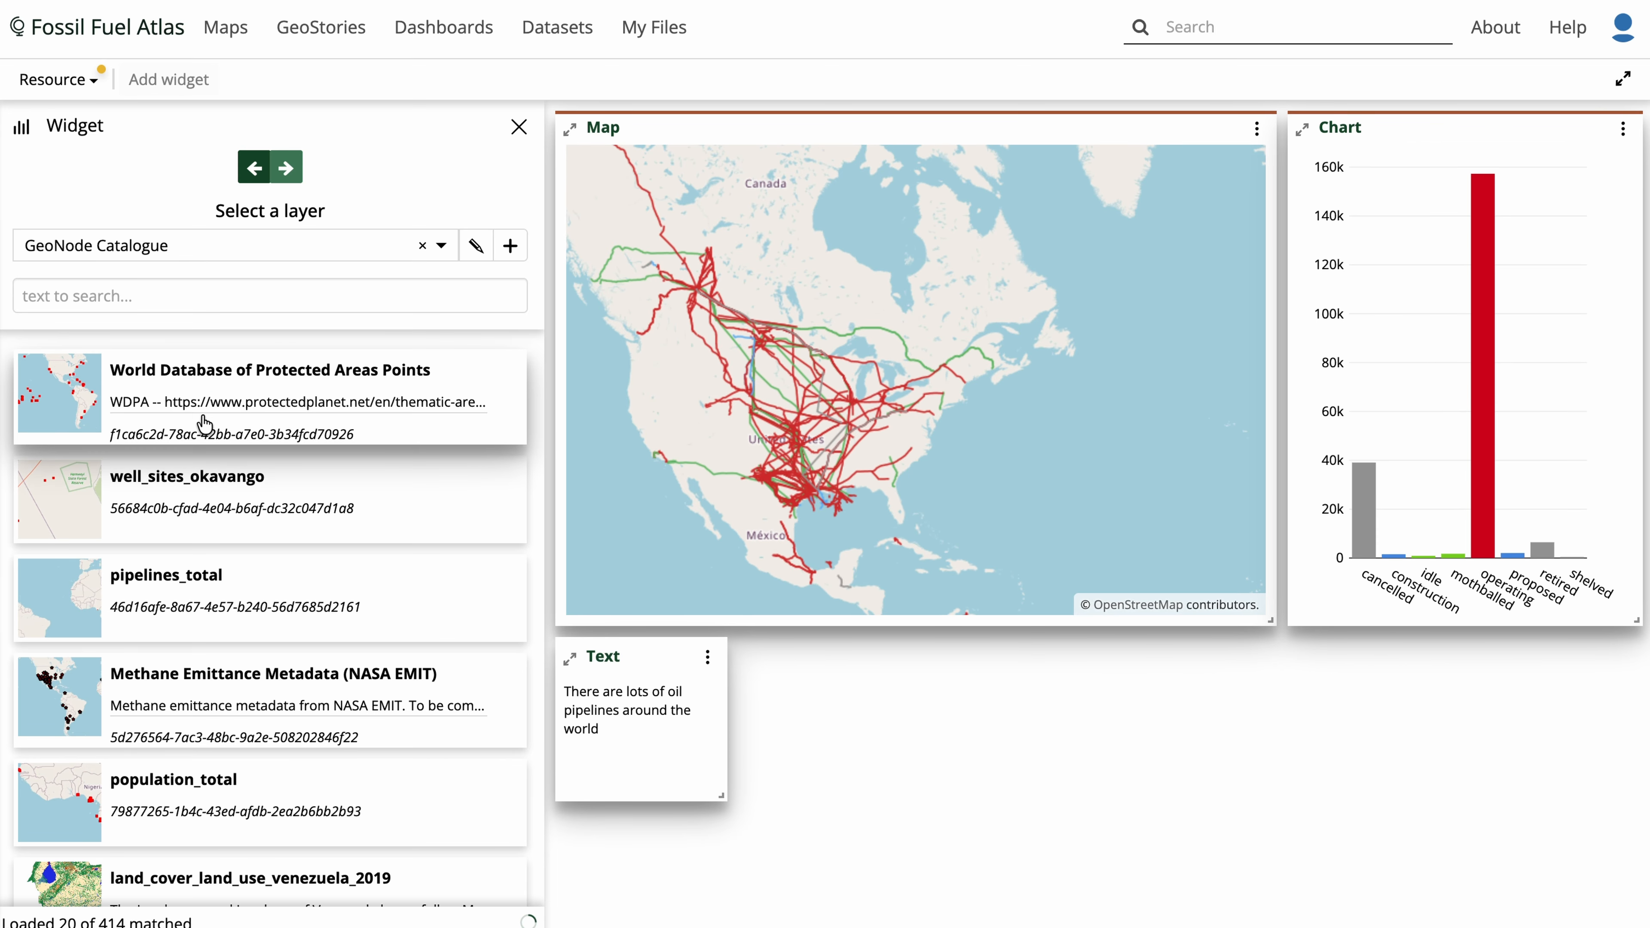
click(222, 297)
text(oil pi)
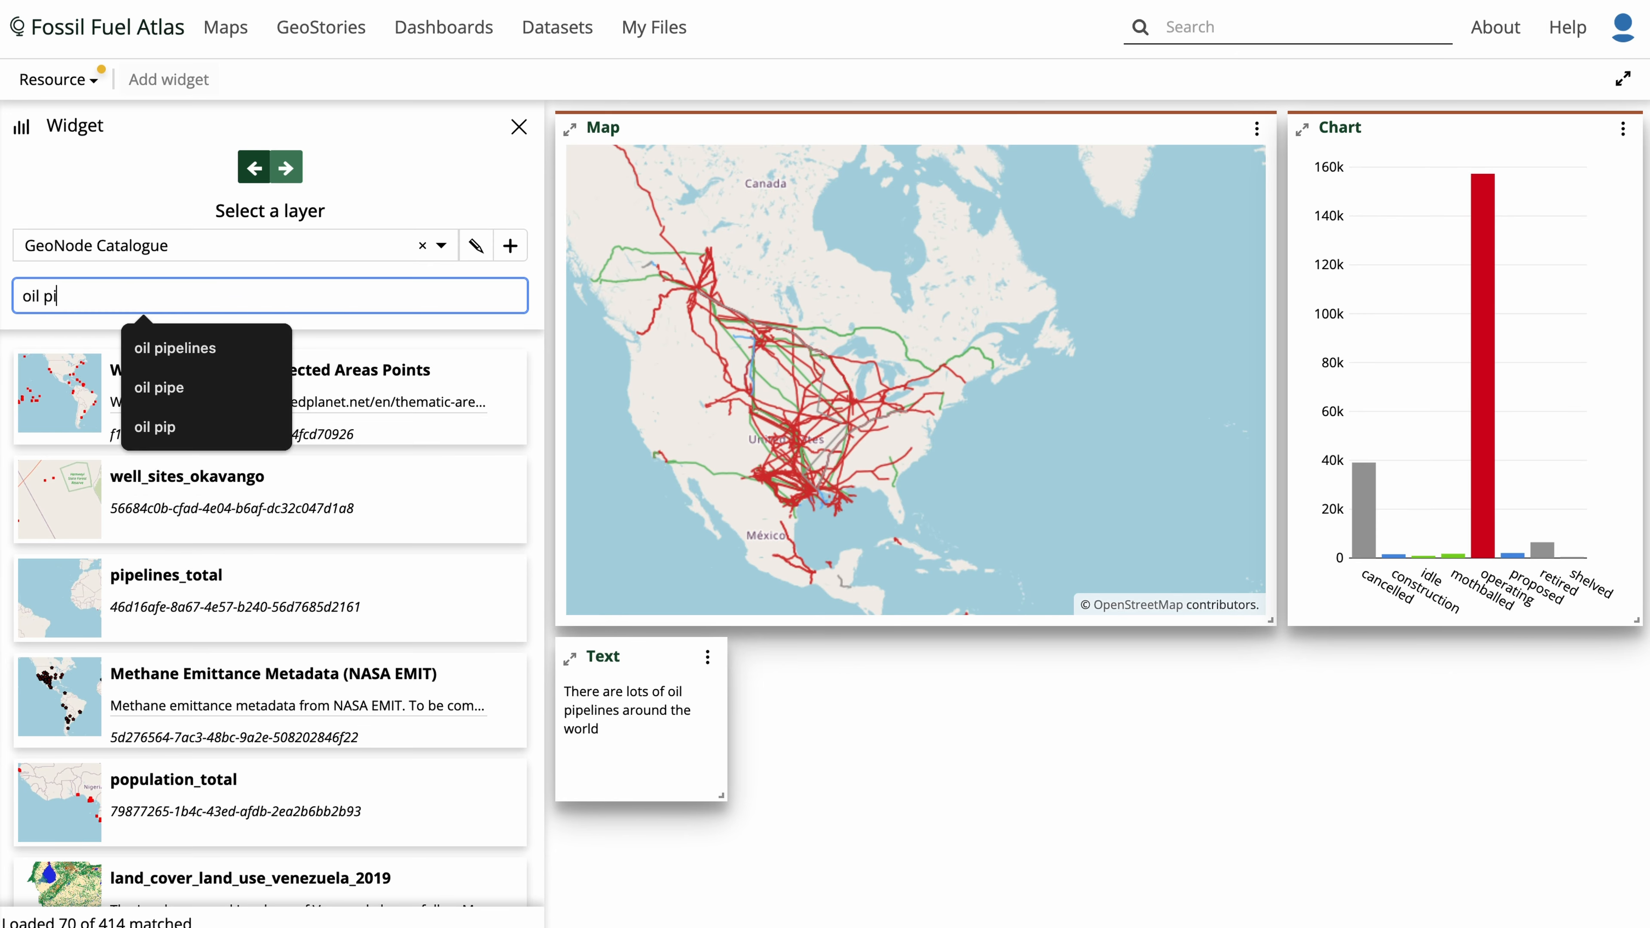
text(pelines)
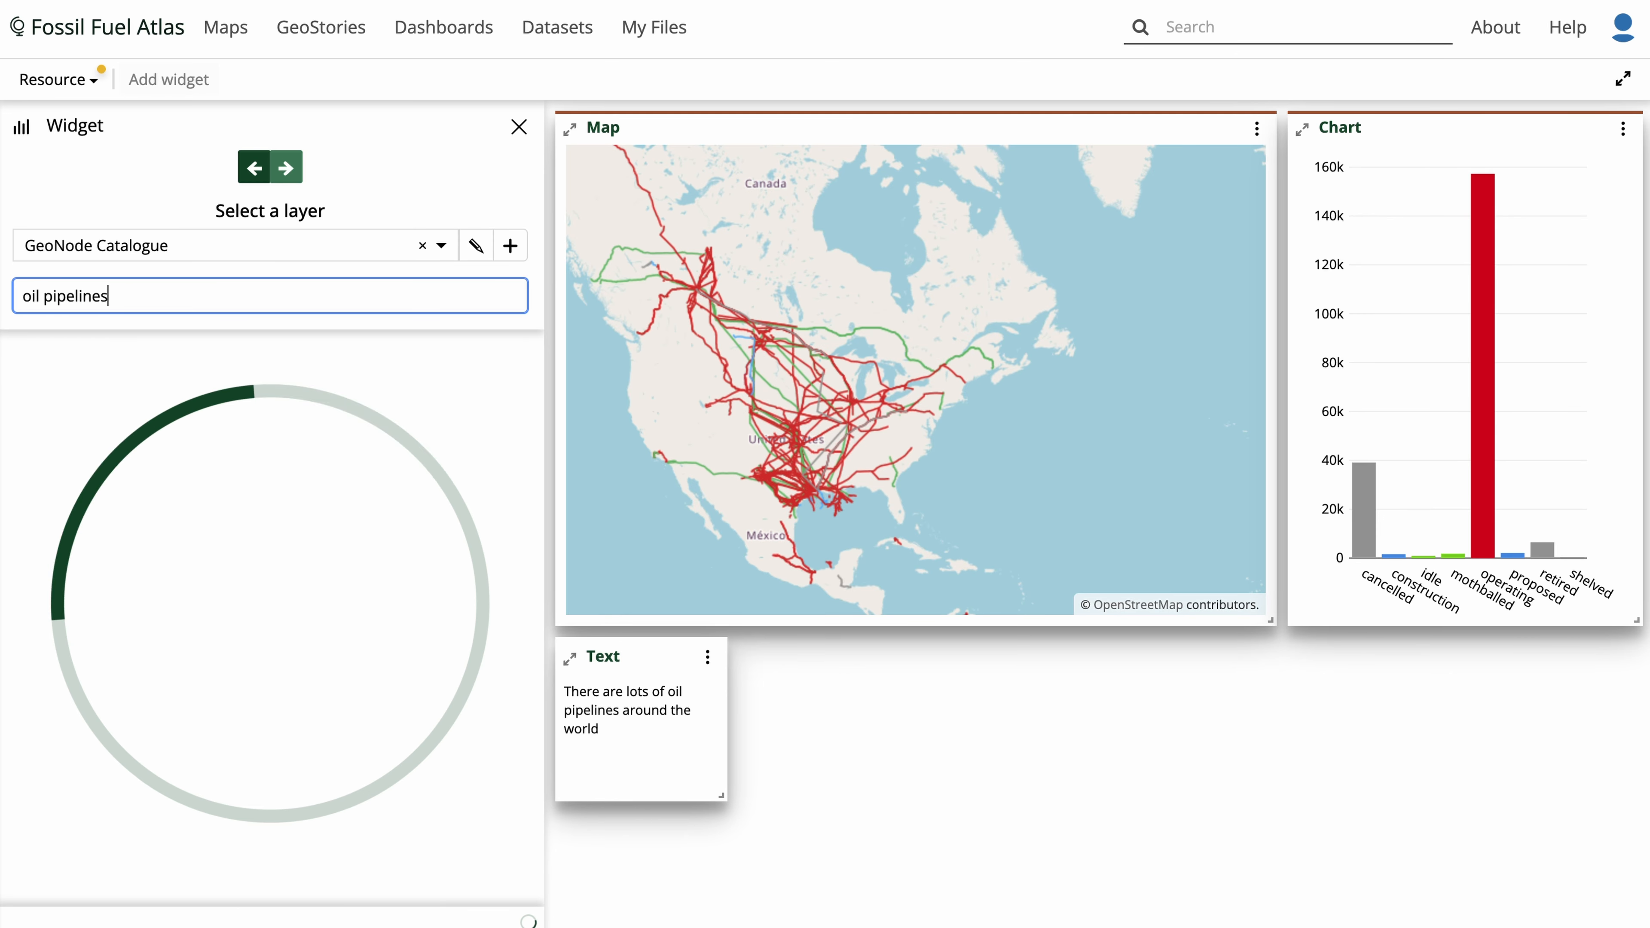
click(233, 503)
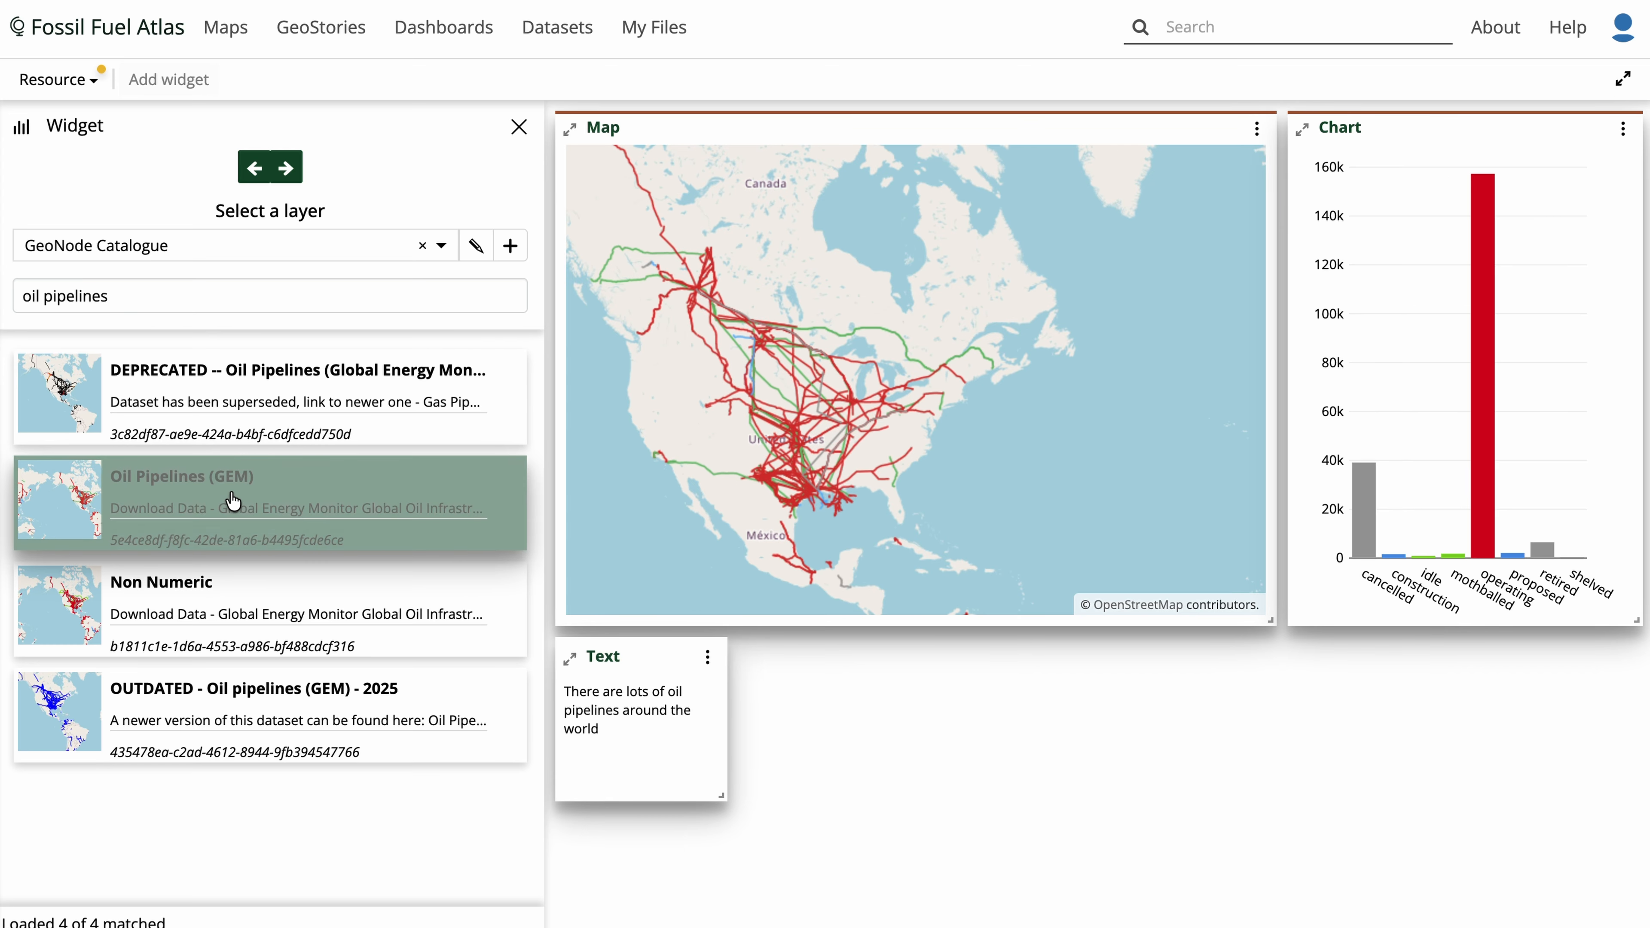
click(286, 167)
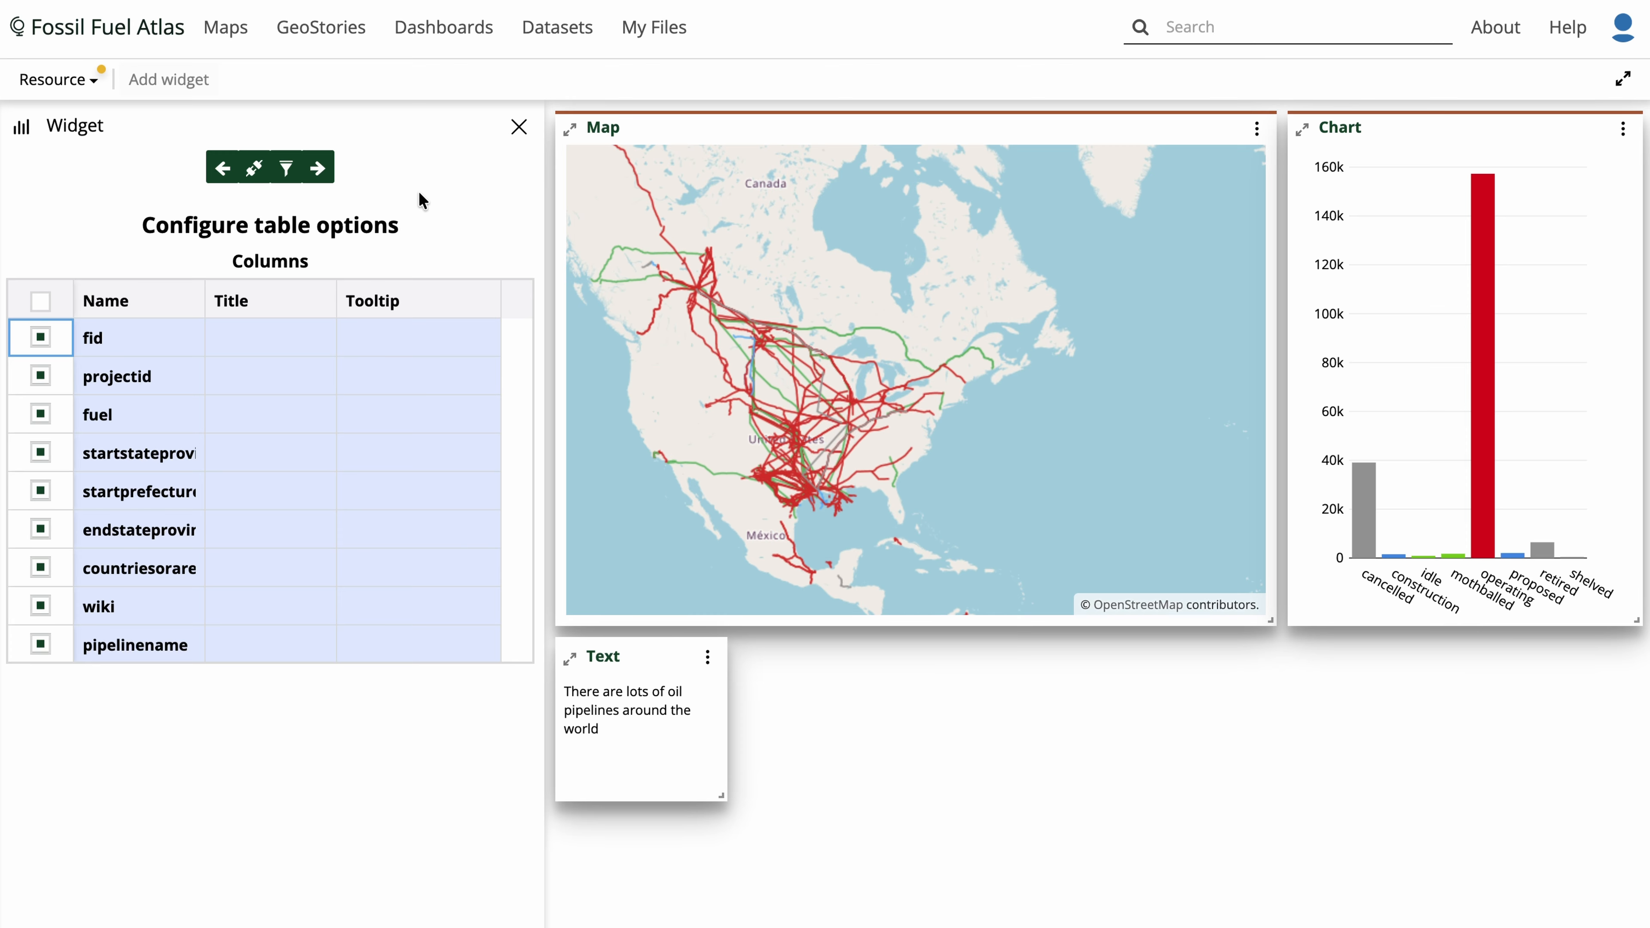
- Deselect all table columns and select only the pipelinename and status columns
scroll(379, 394, down, 5)
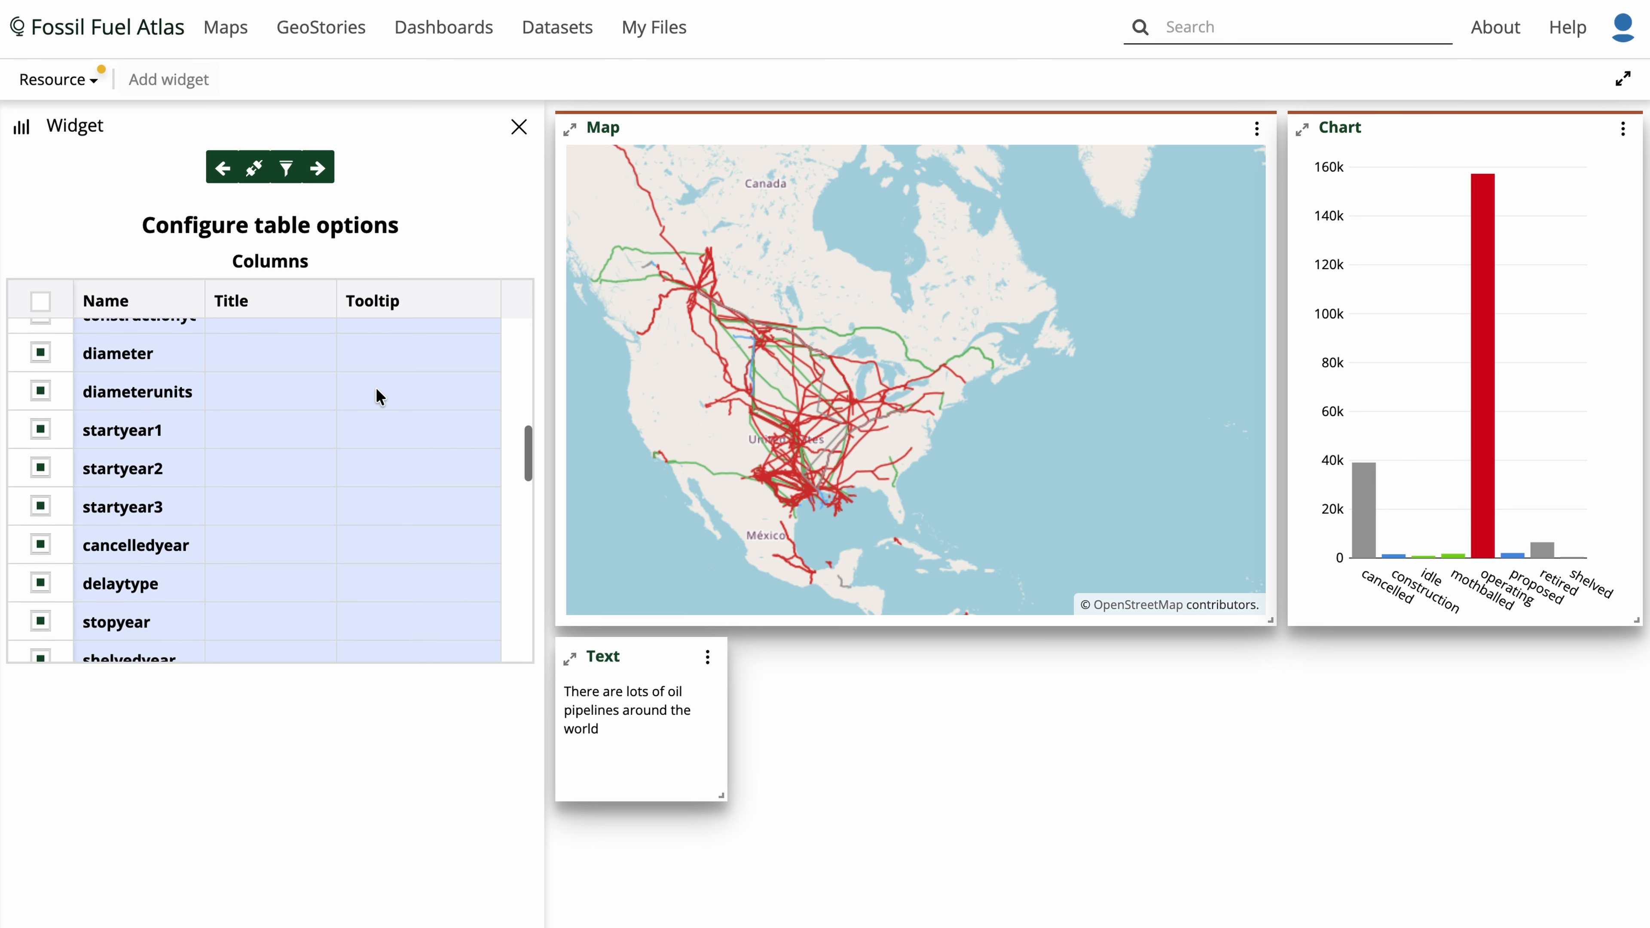
scroll(380, 397, up, 10)
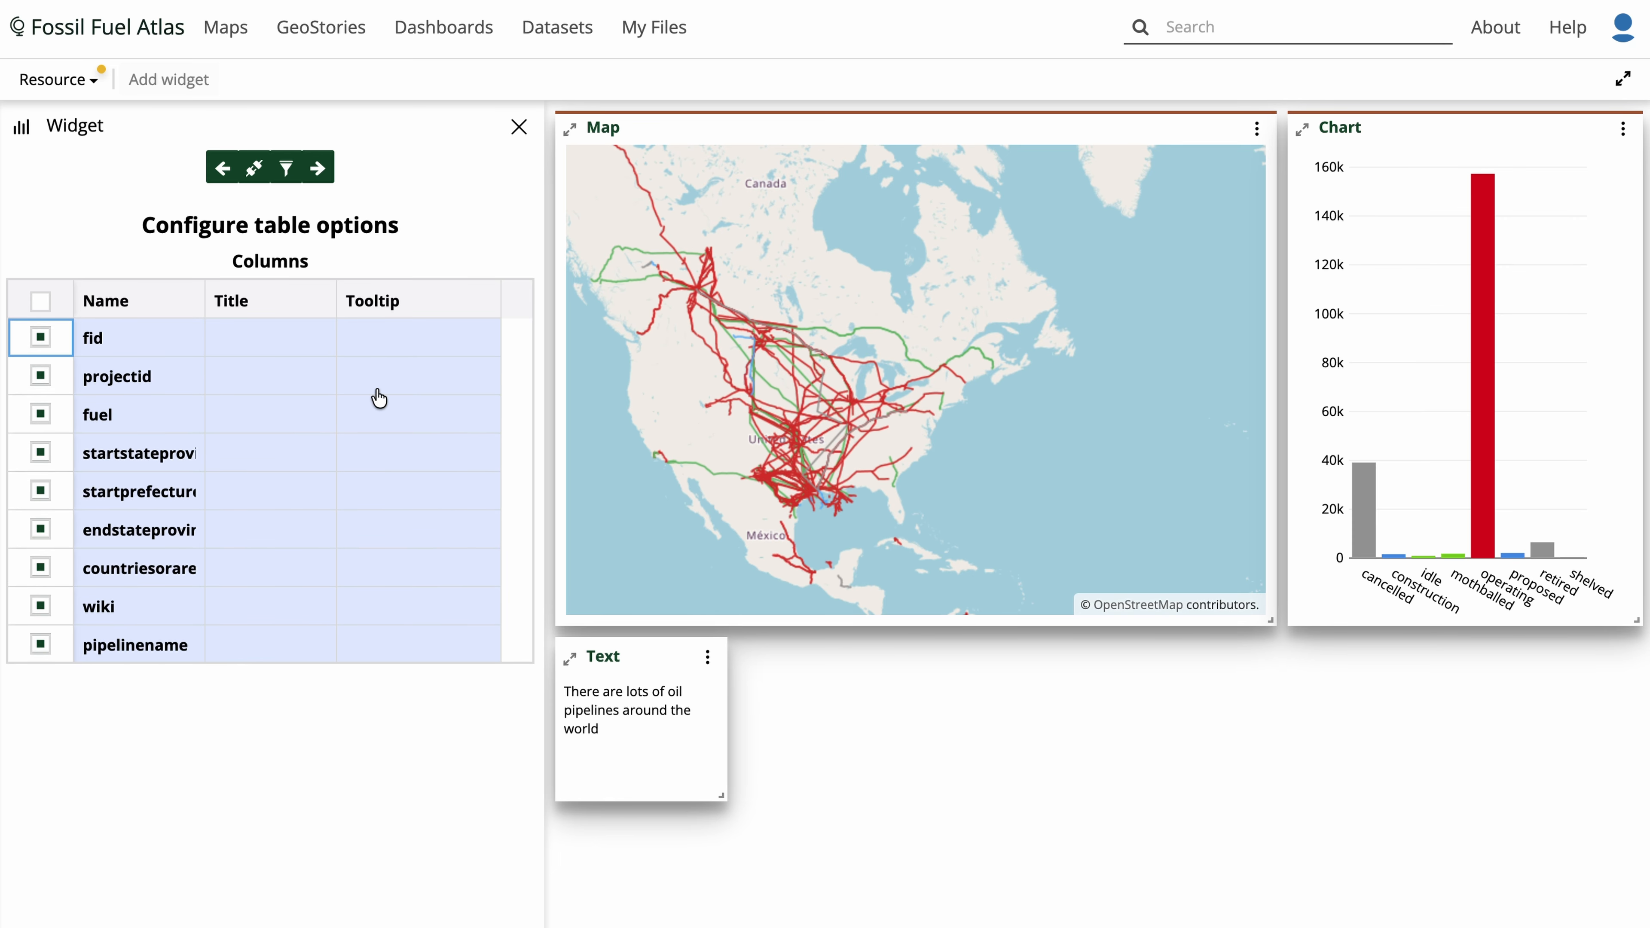
click(40, 302)
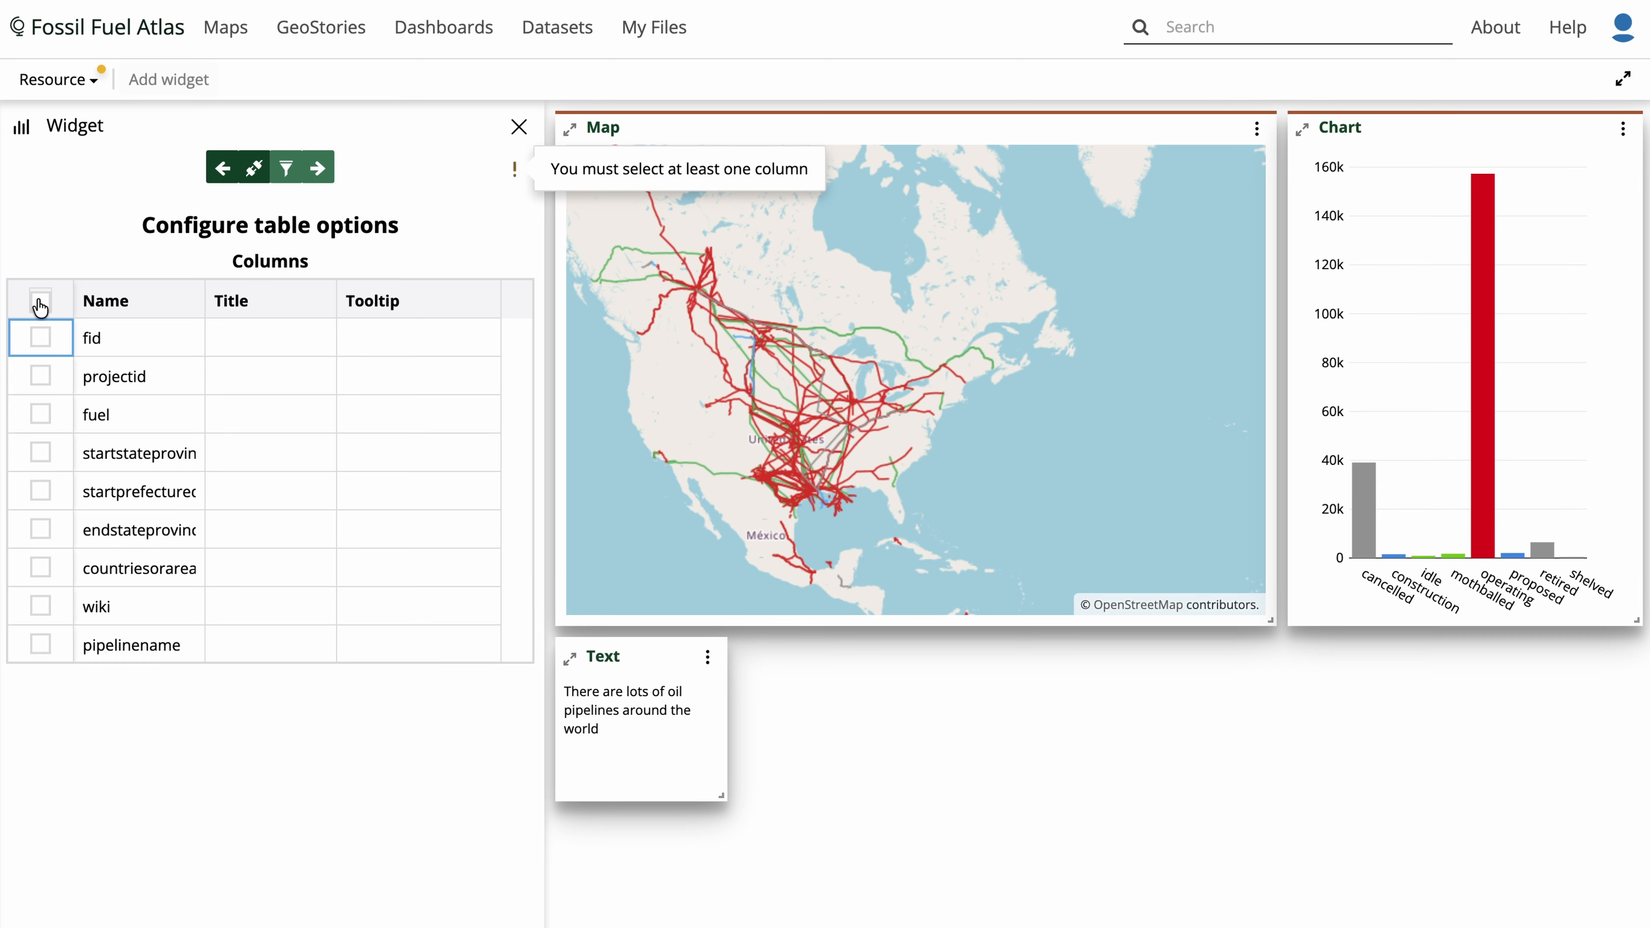
scroll(154, 429, down, 4)
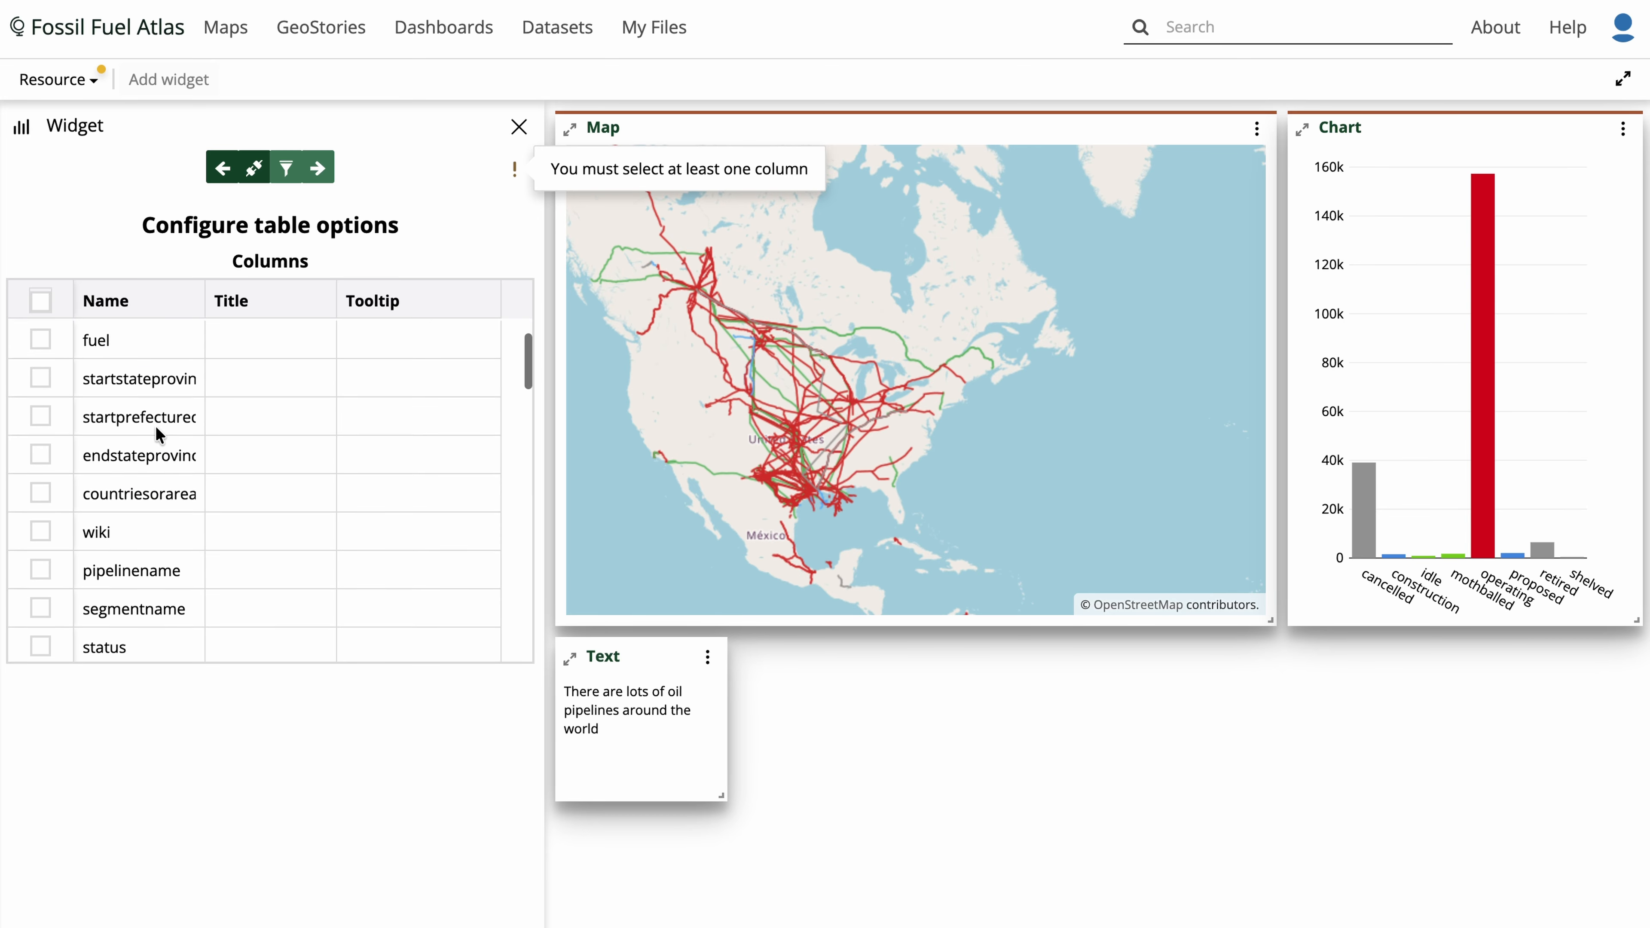
click(40, 425)
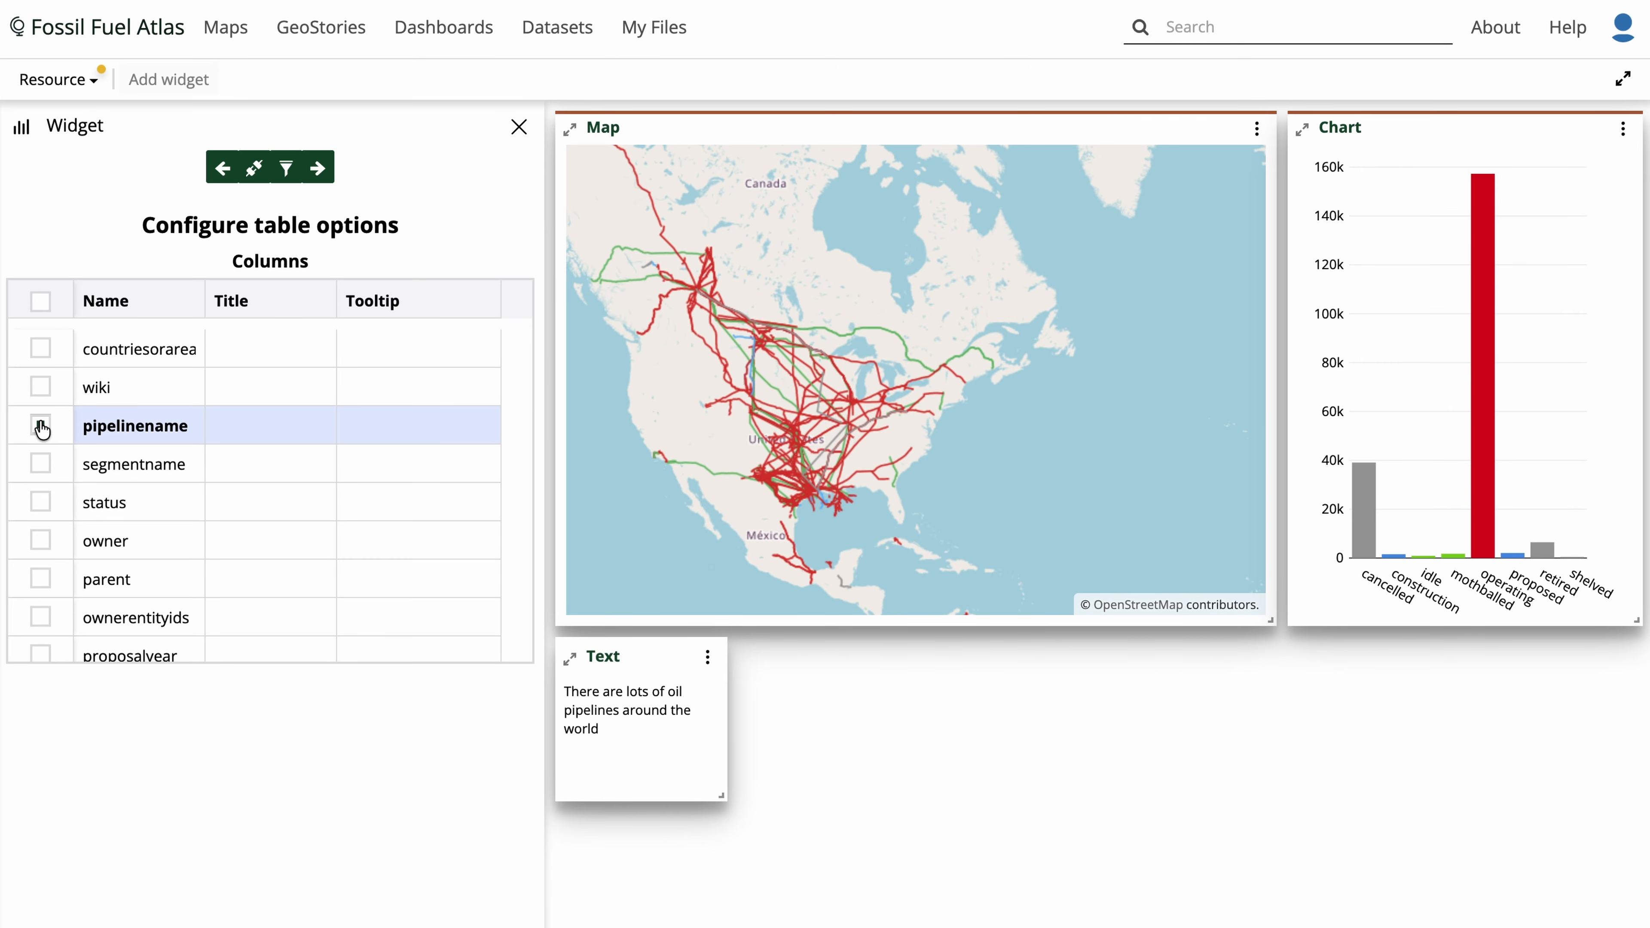
scroll(40, 424, down, 1)
scroll(41, 425, down, 1)
click(41, 429)
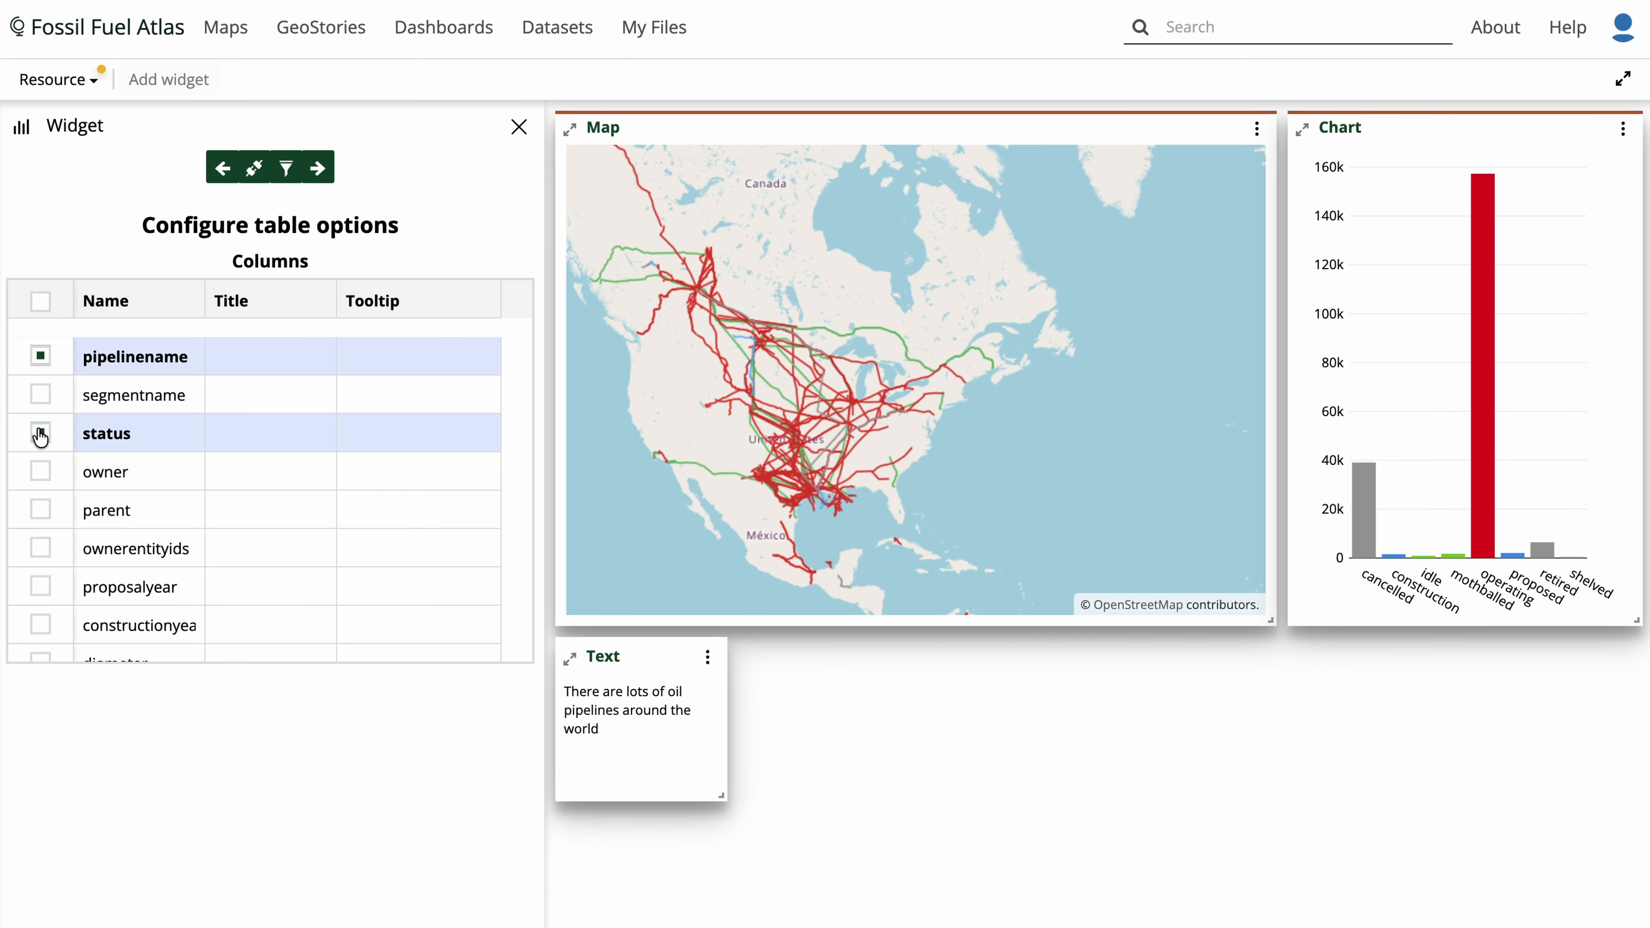
- Add the lengthknownkm column to the table and connect the table widget to the map
scroll(40, 431, down, 5)
scroll(40, 434, down, 9)
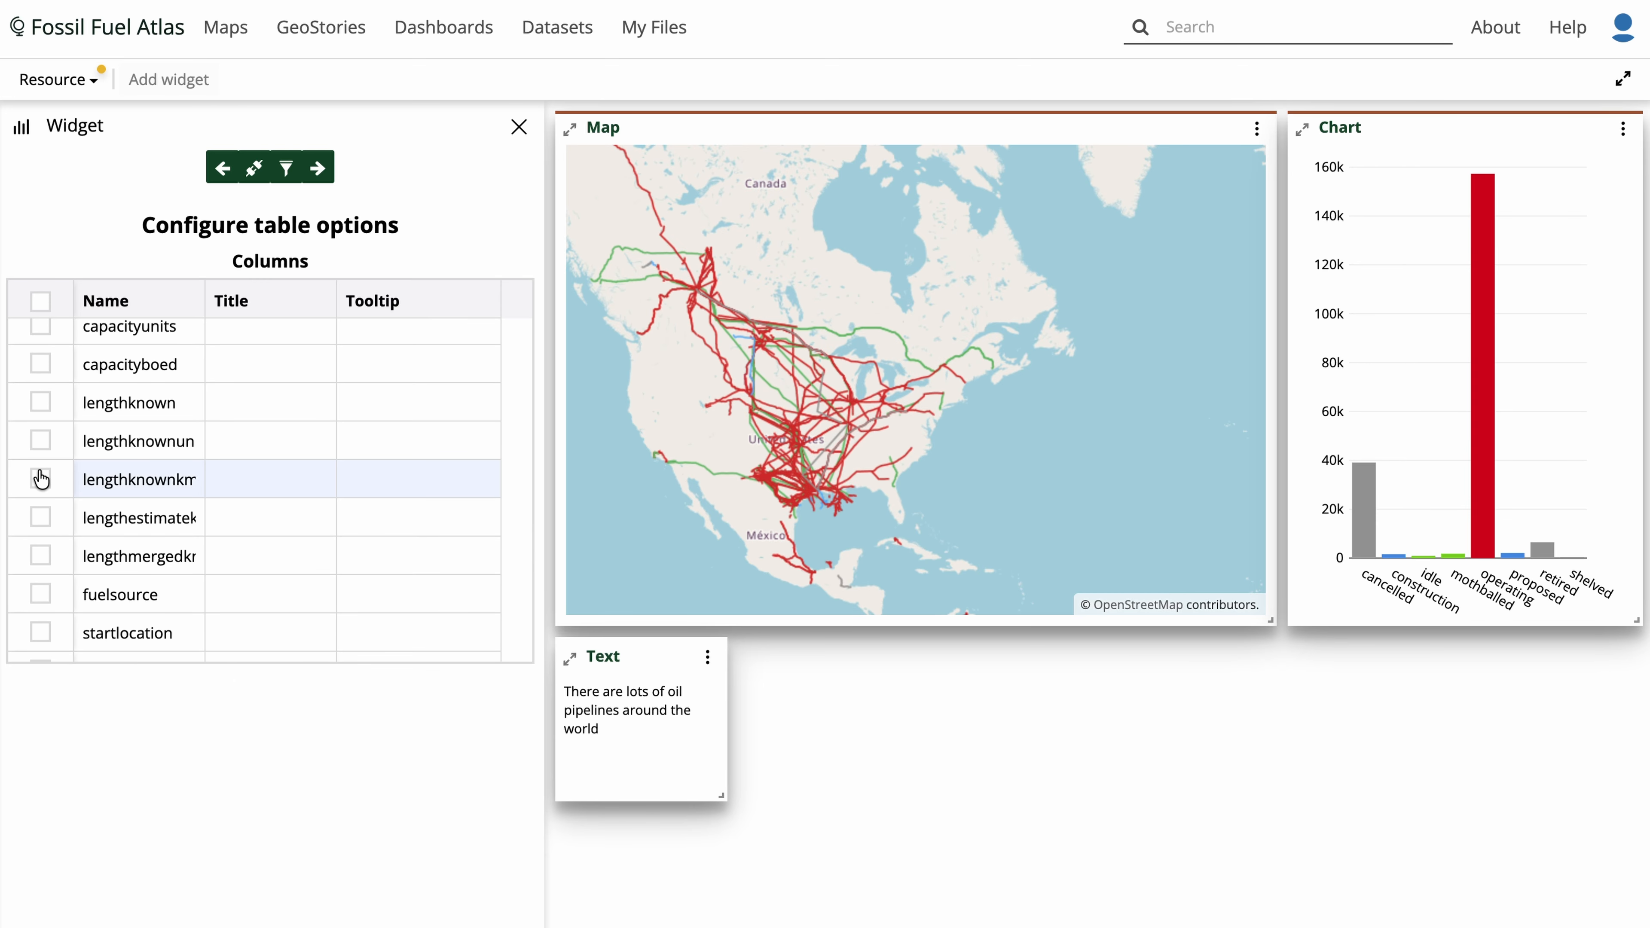
click(41, 479)
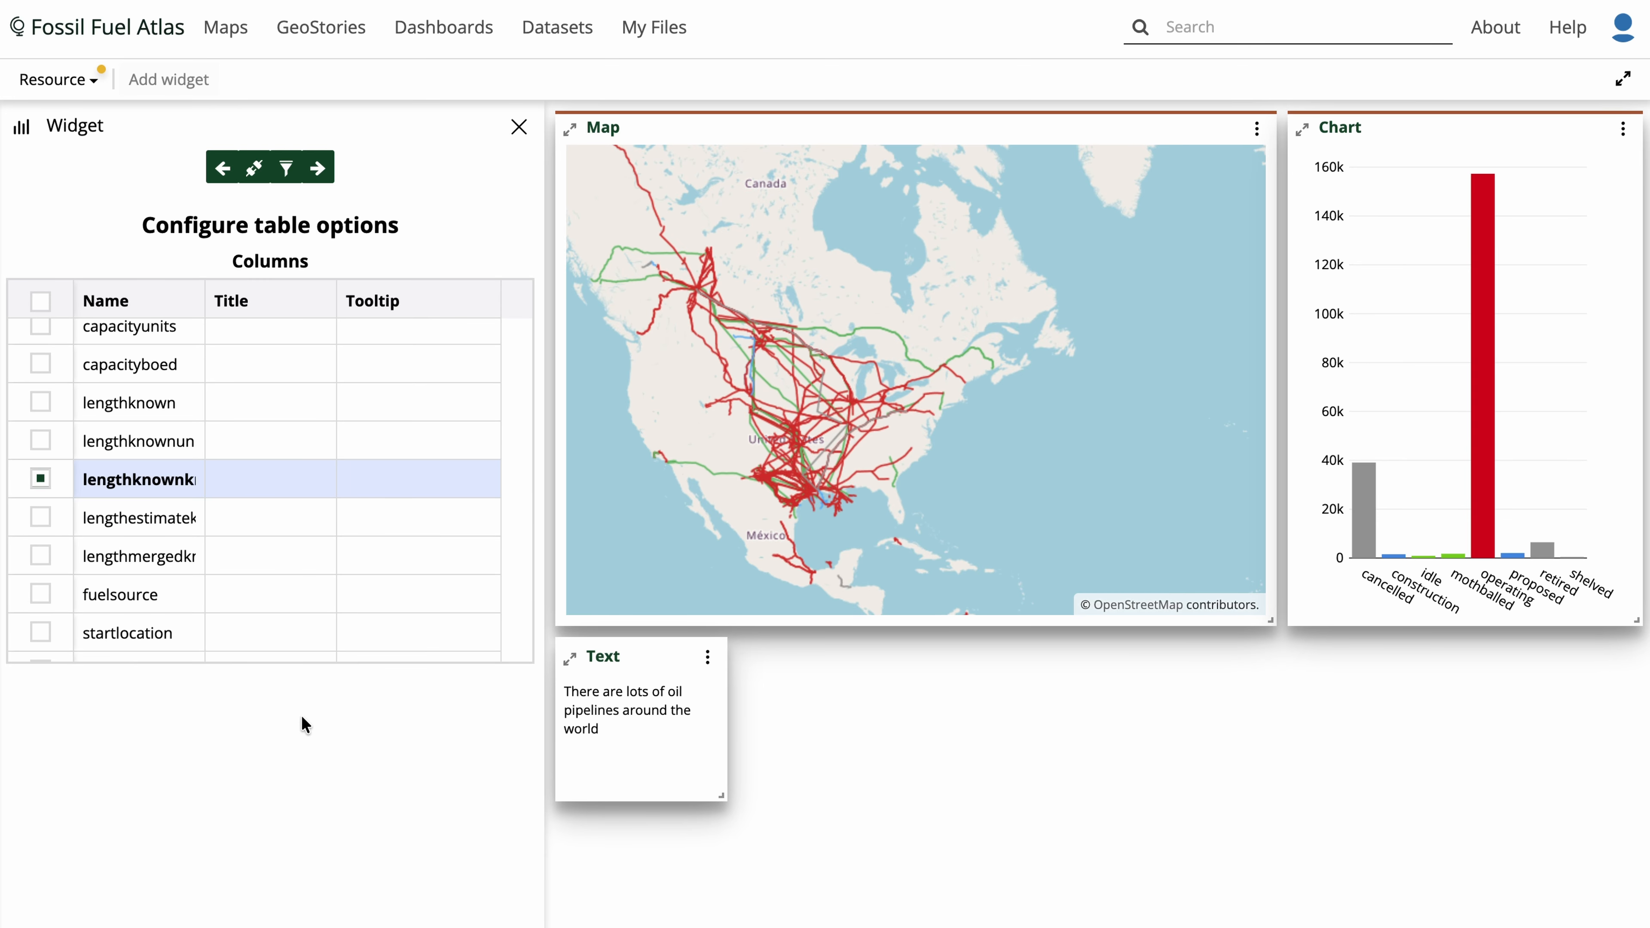
click(253, 170)
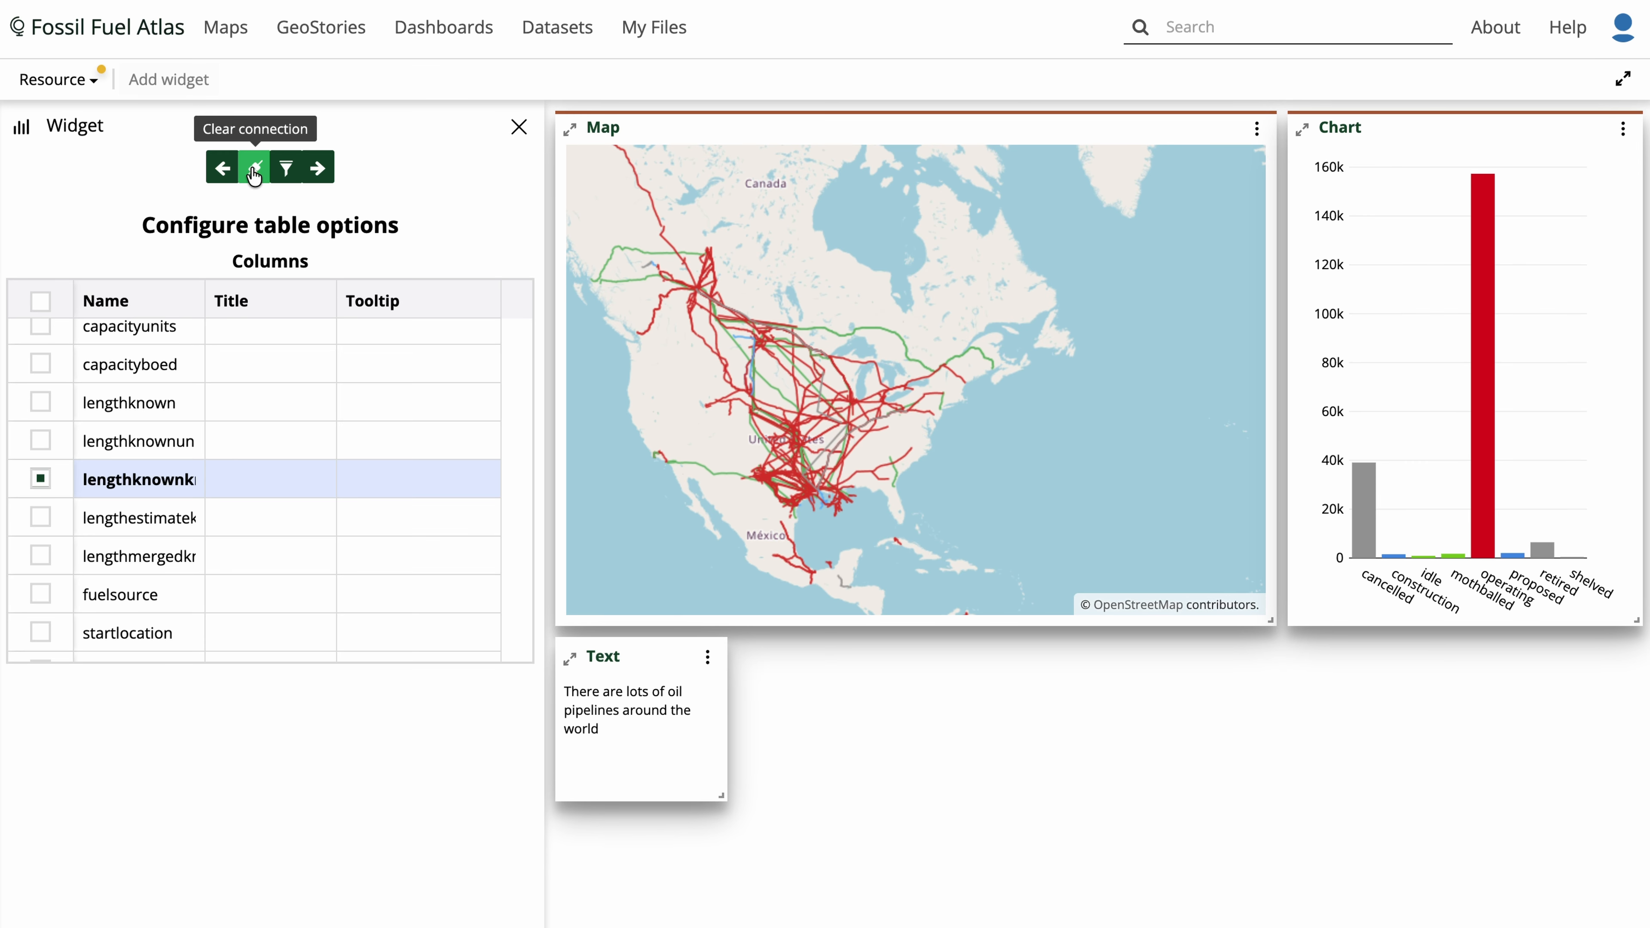
- Title the table widget Table and add it to the dashboard
click(320, 170)
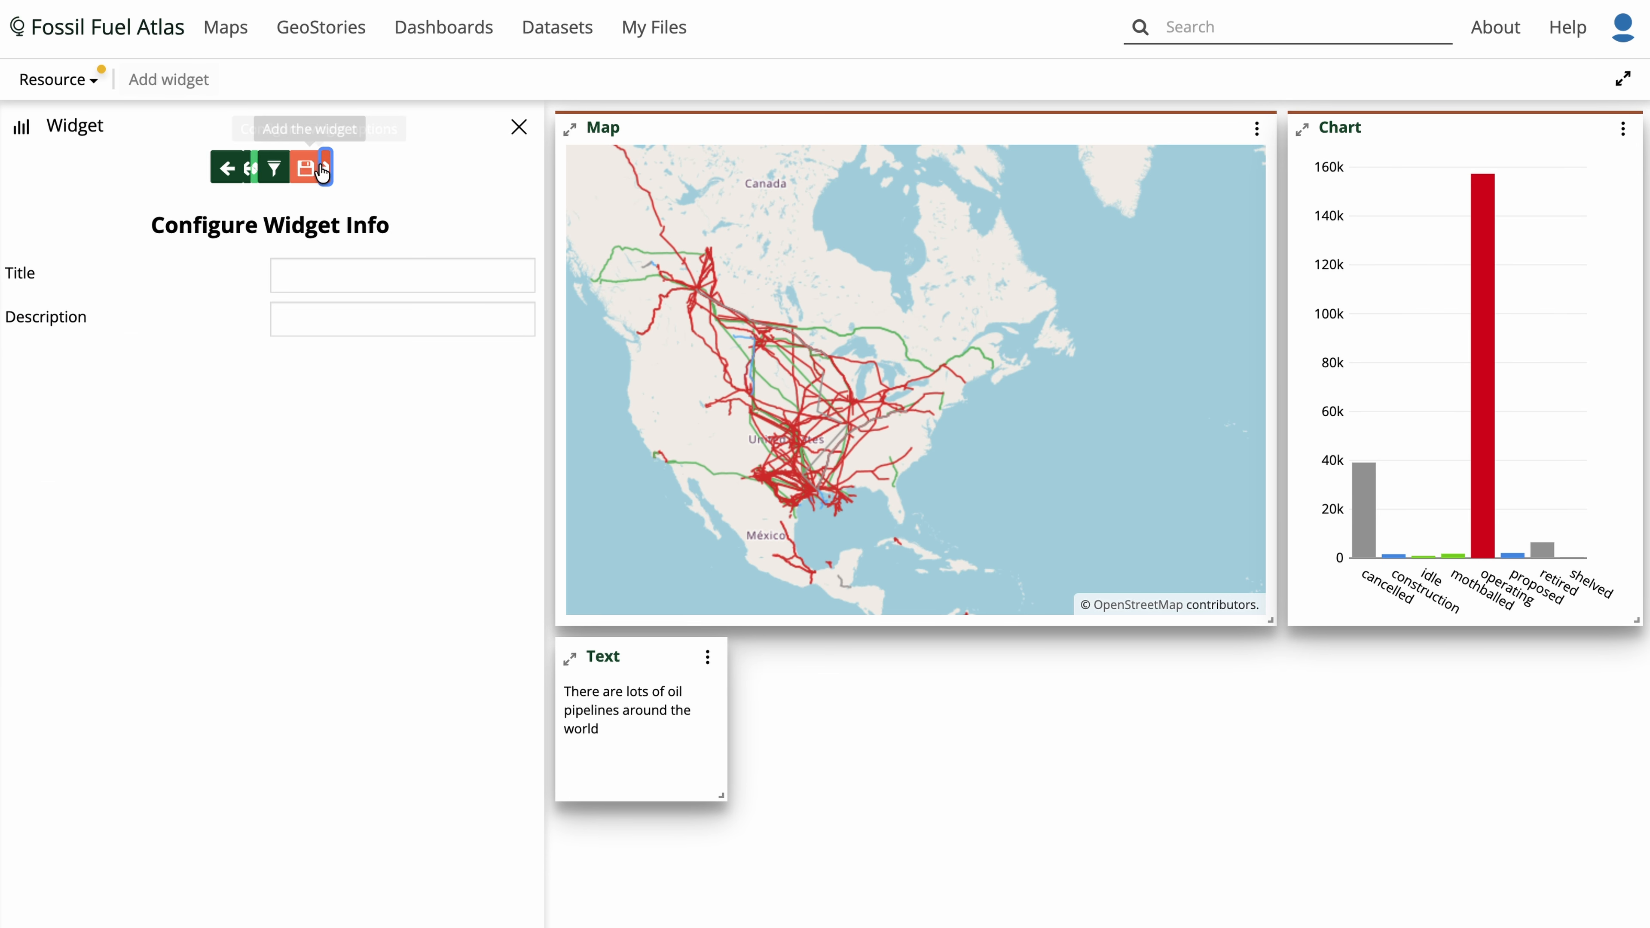
click(358, 273)
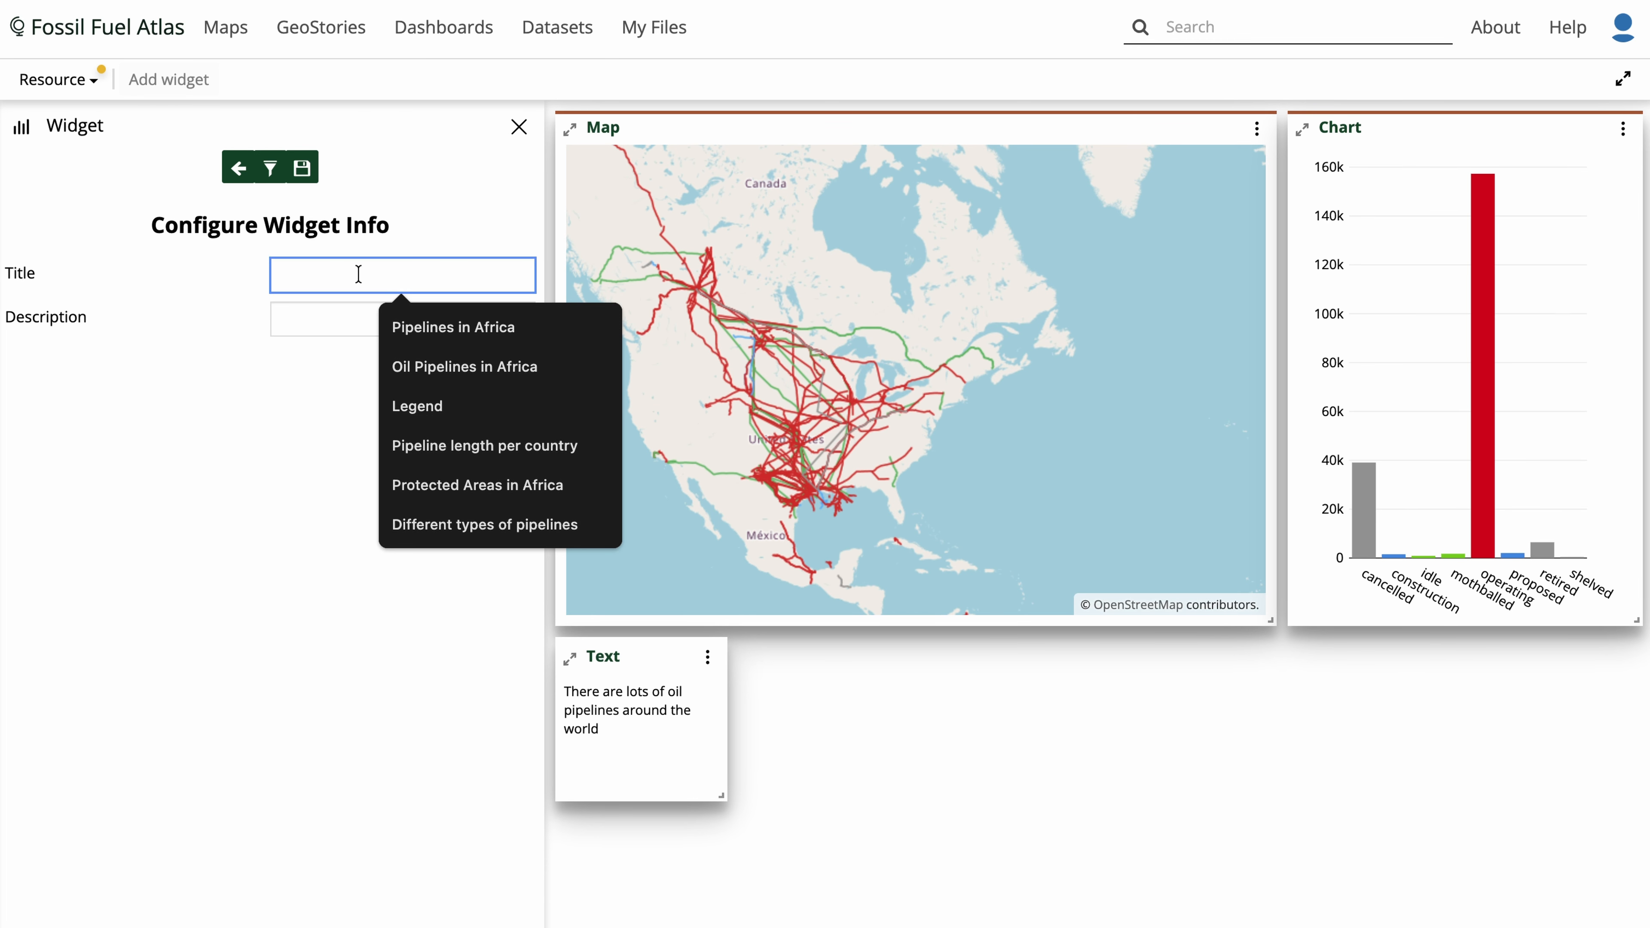
text(Table)
click(350, 383)
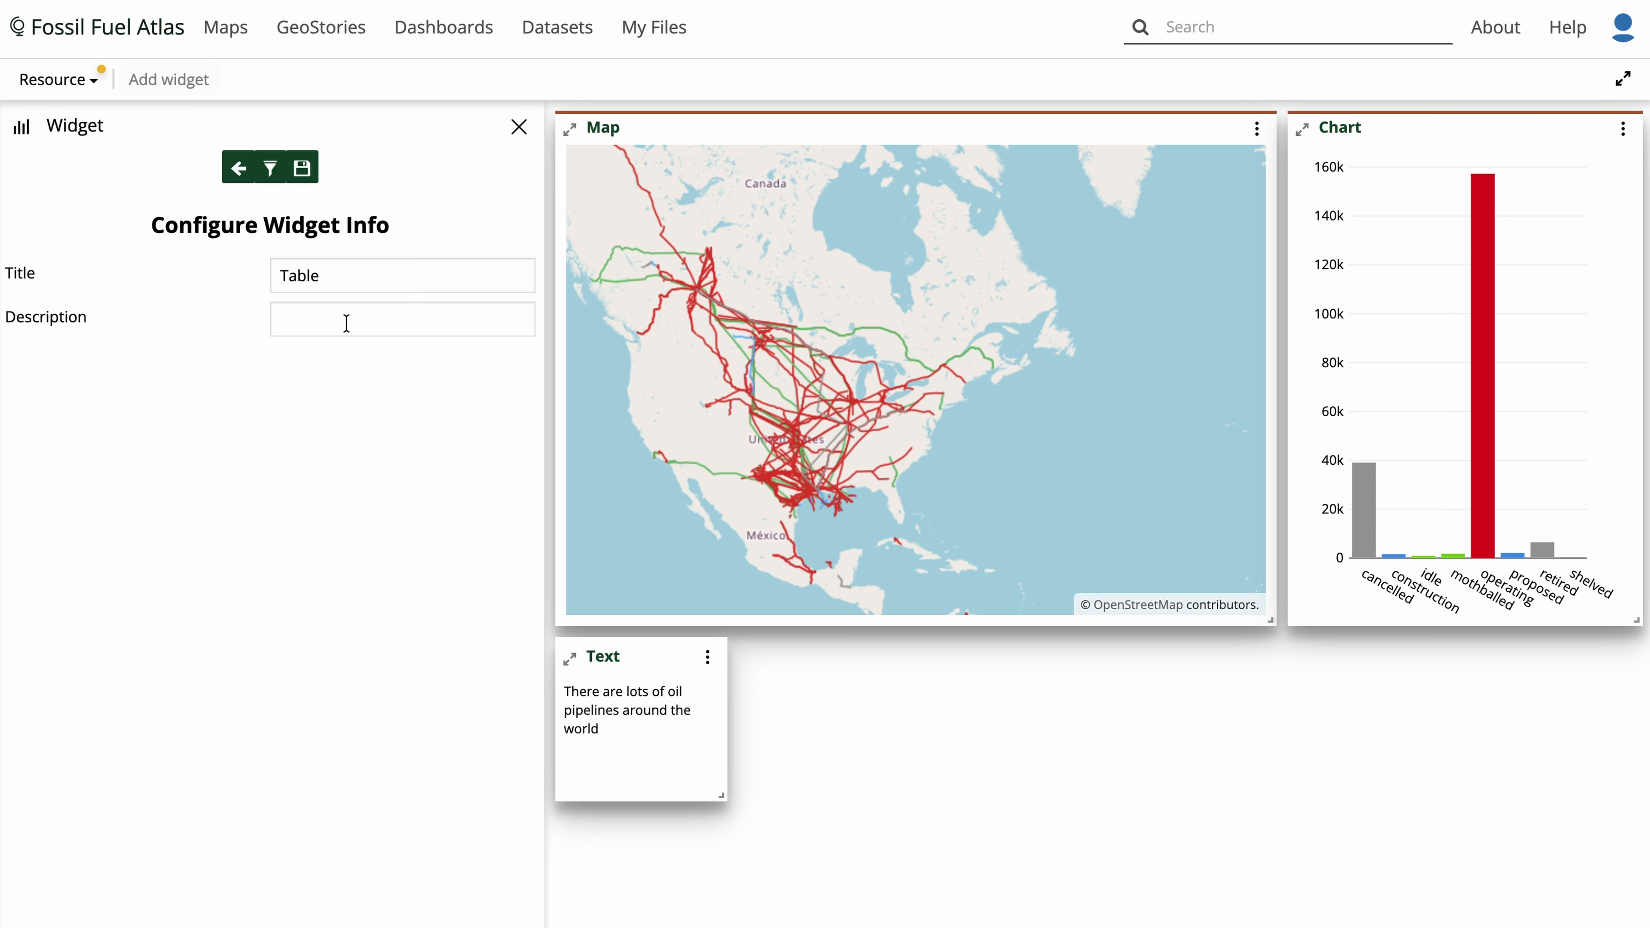
click(301, 168)
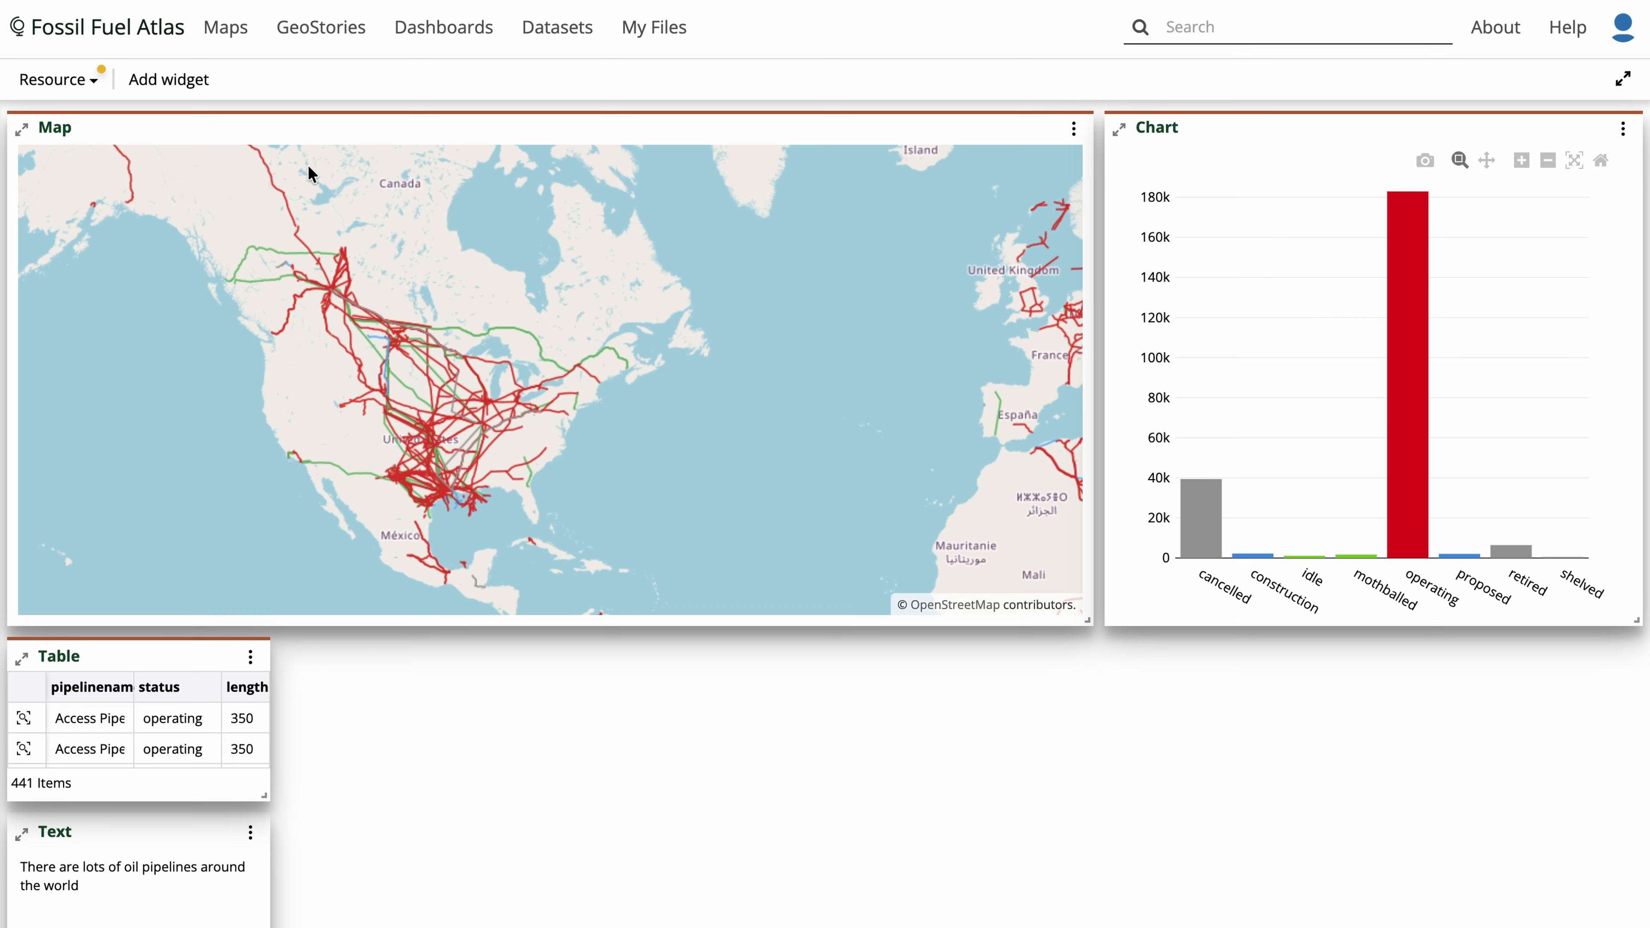
- Stretch the table widget to the map's width and zoom and pan the map to test the linked widgets
drag(263, 794, 1020, 865)
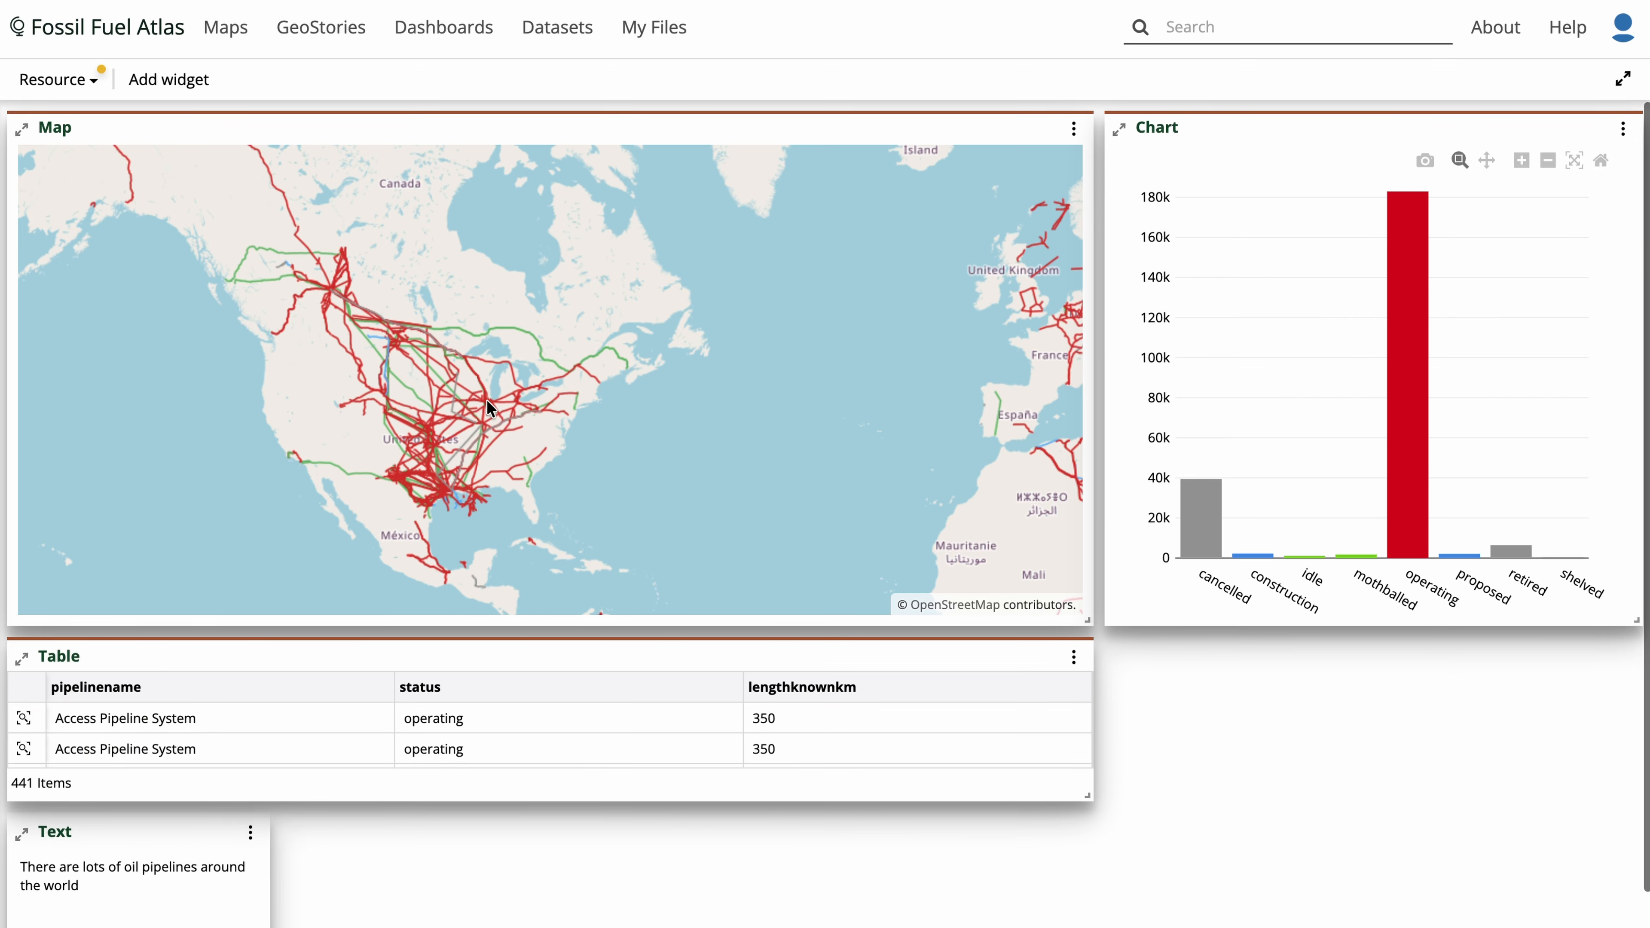
scroll(560, 332, up, 5)
scroll(682, 252, up, 5)
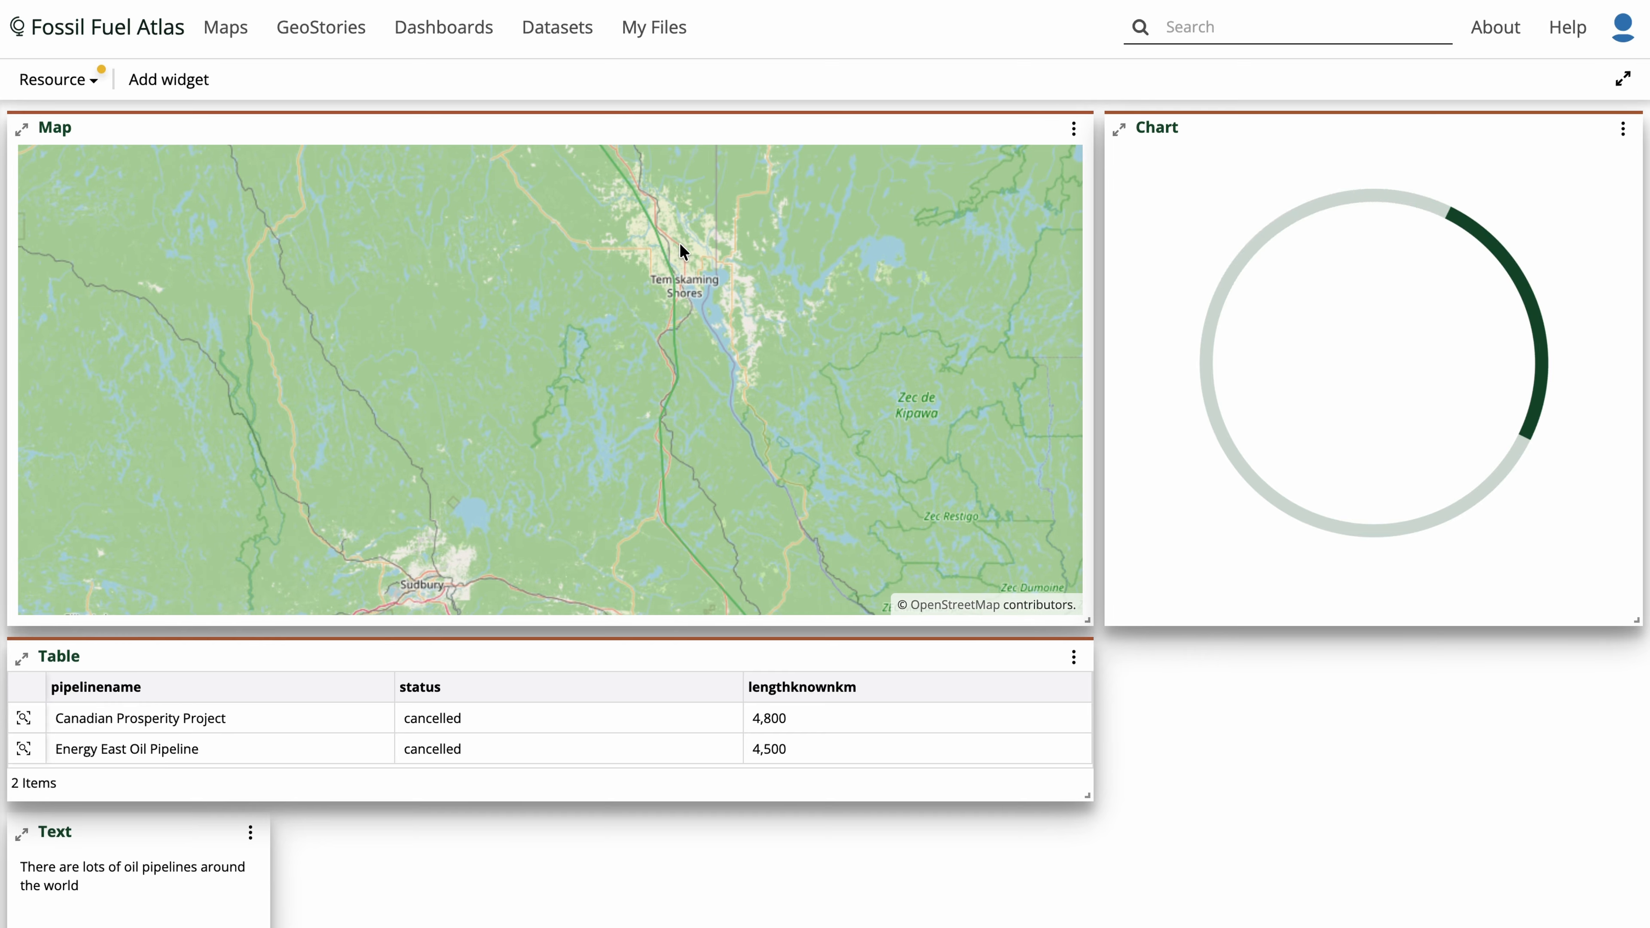
drag(683, 273, 722, 376)
scroll(669, 299, up, 5)
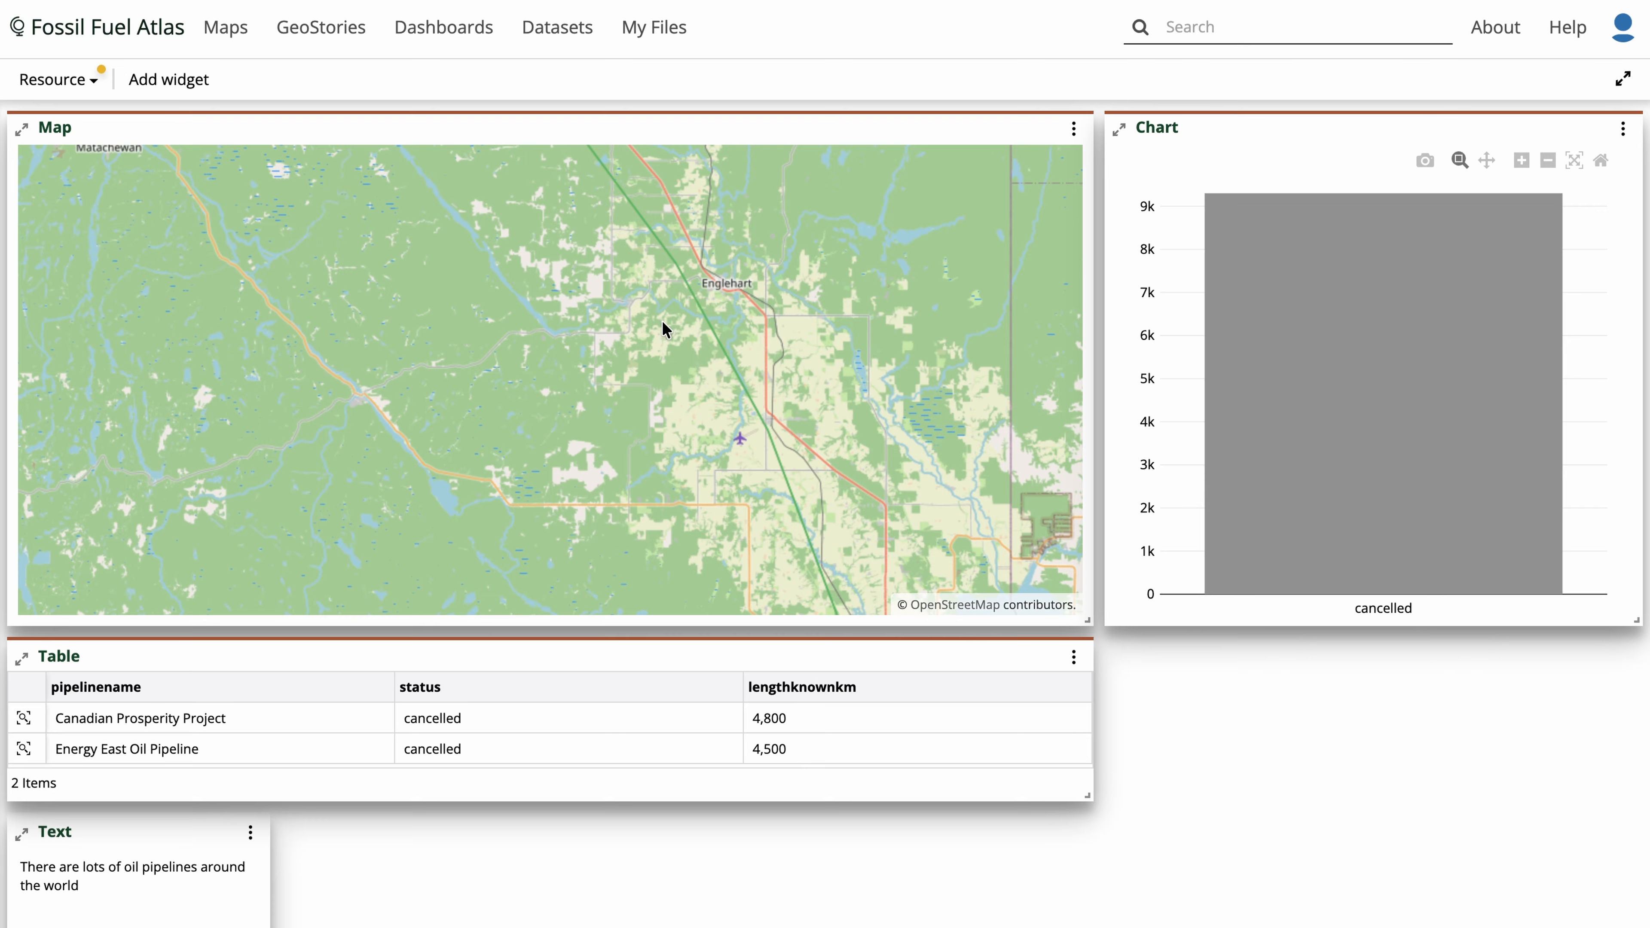
scroll(683, 321, down, 5)
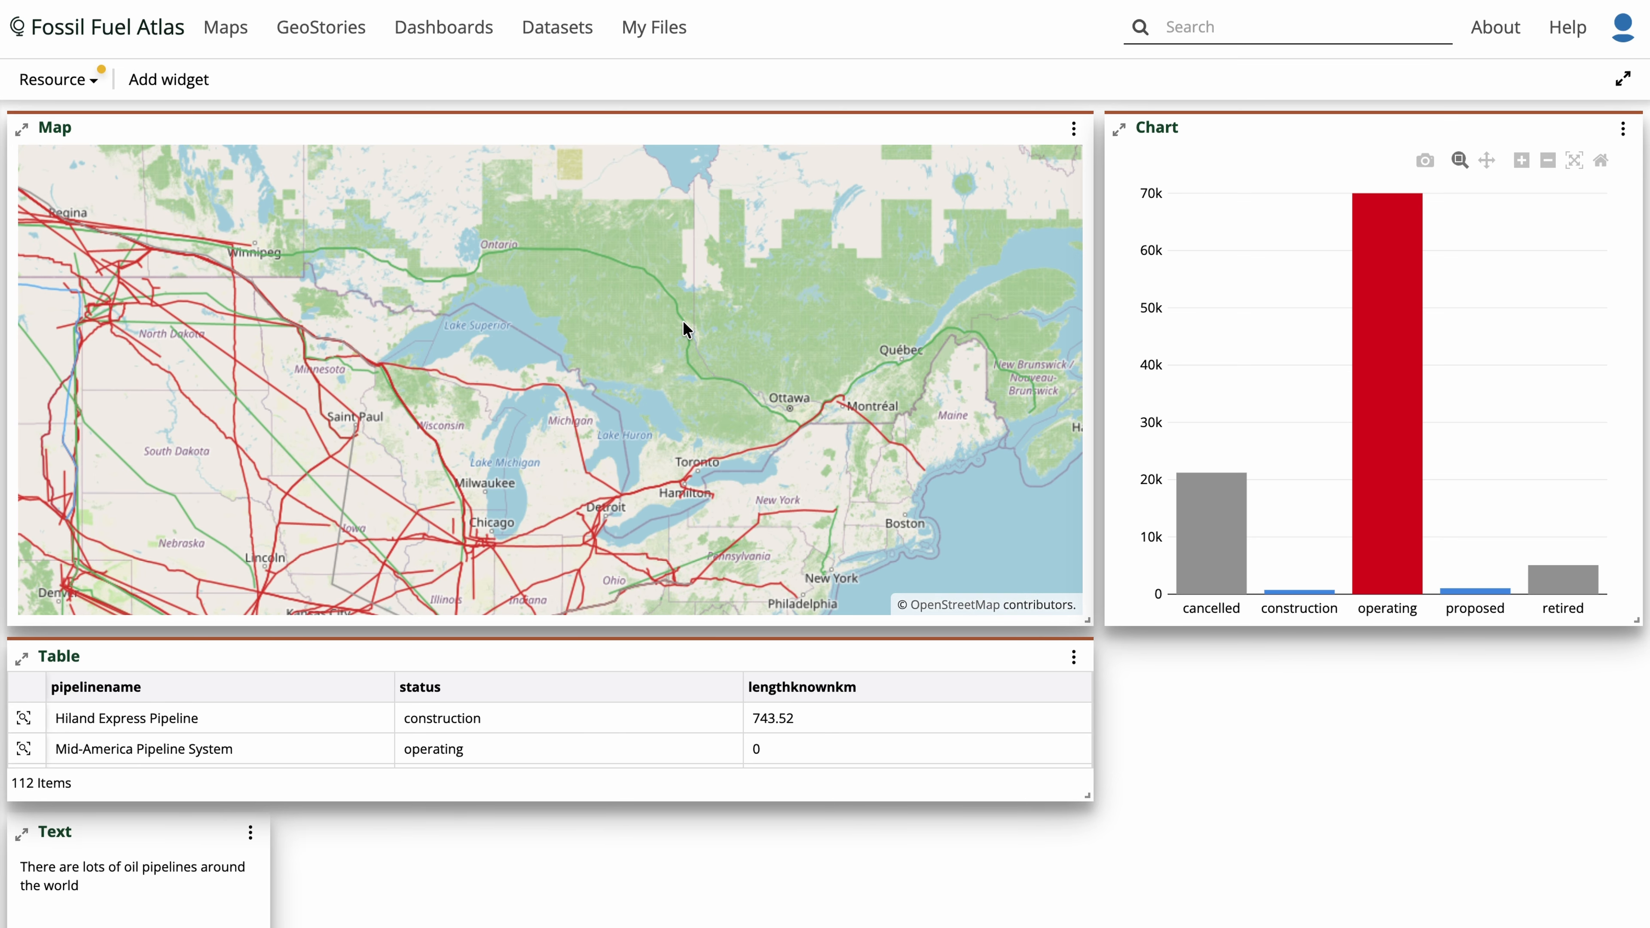
- Start a counter widget on the Oil Pipelines (GEM) layer, found by searching "oil pipelines"
click(188, 88)
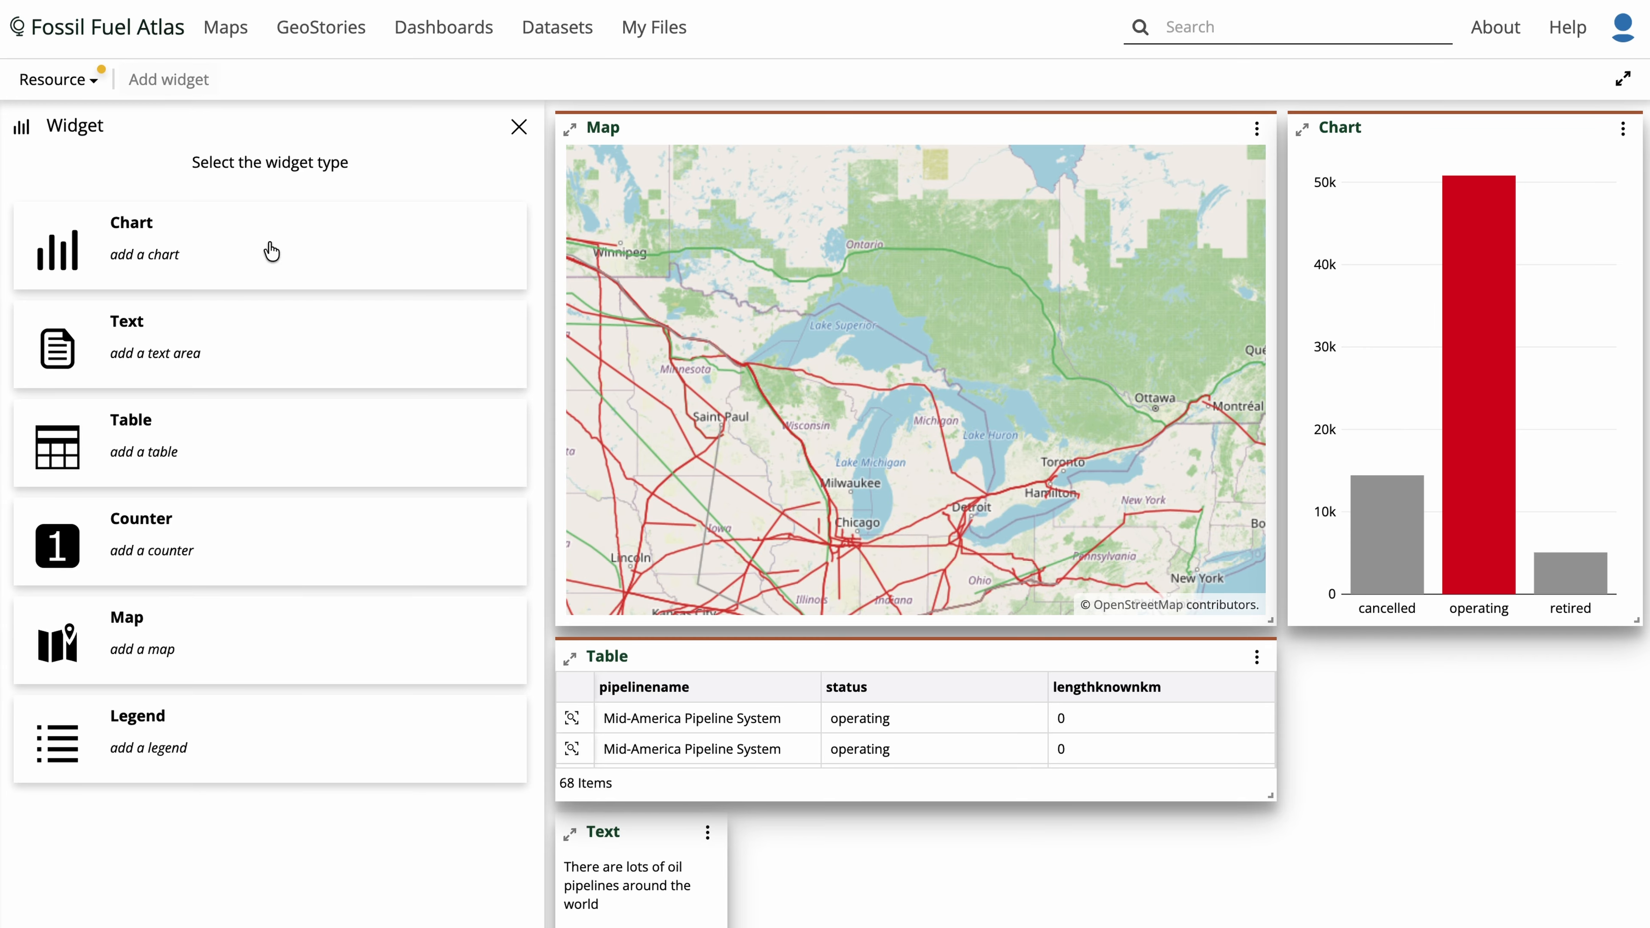
click(272, 546)
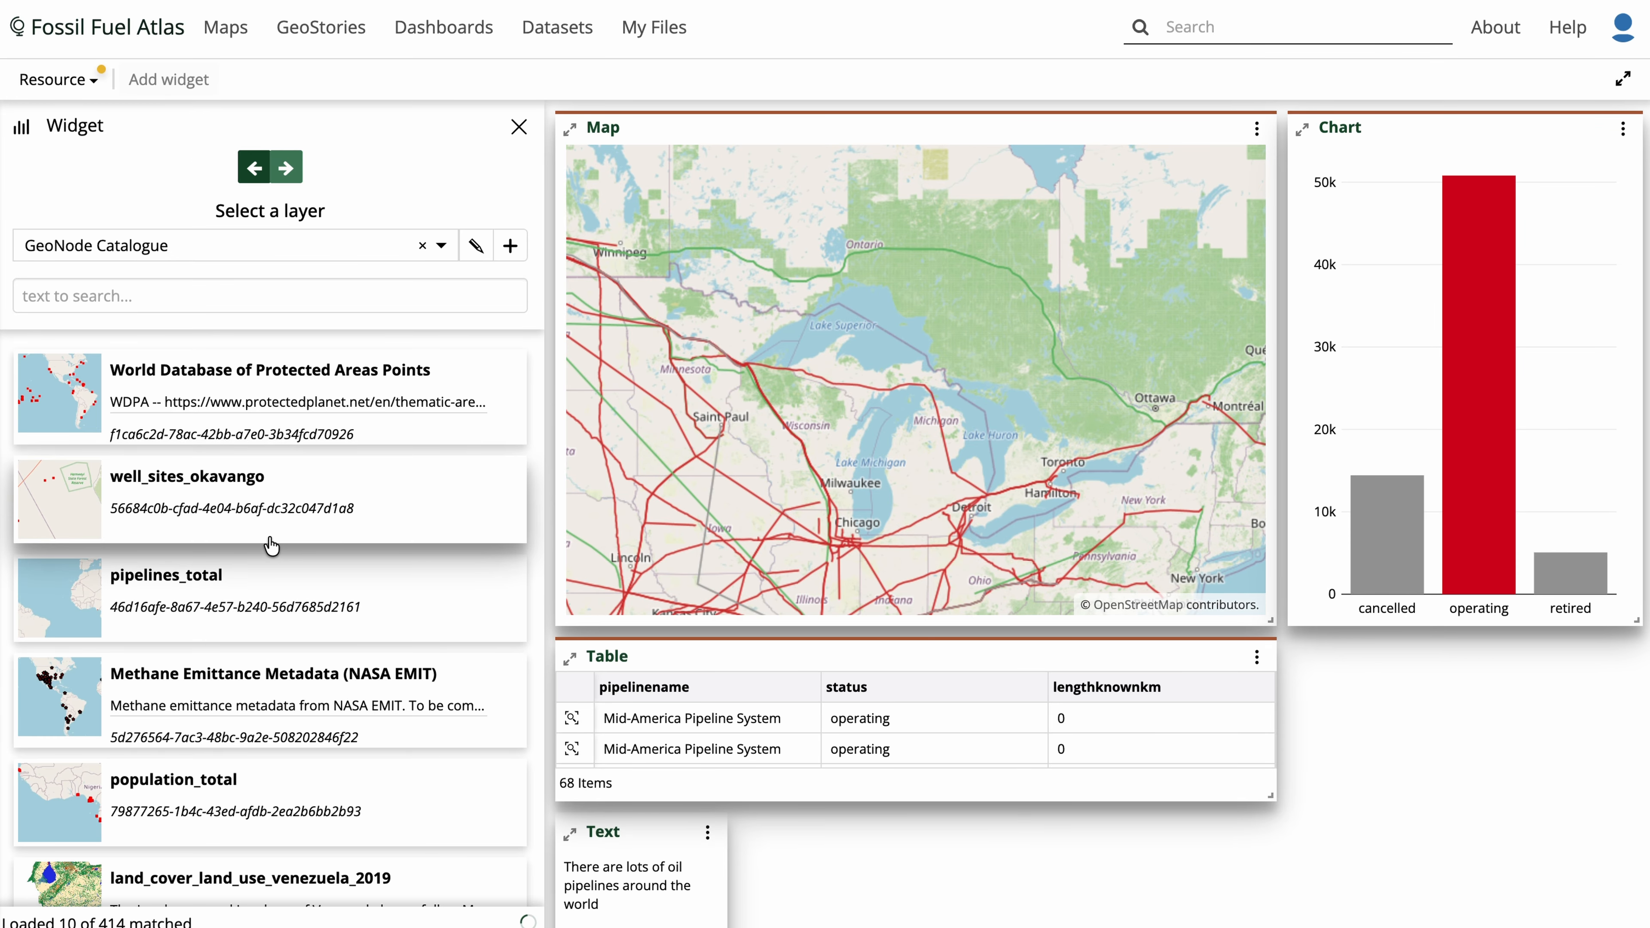
click(254, 295)
text(oil pipelines)
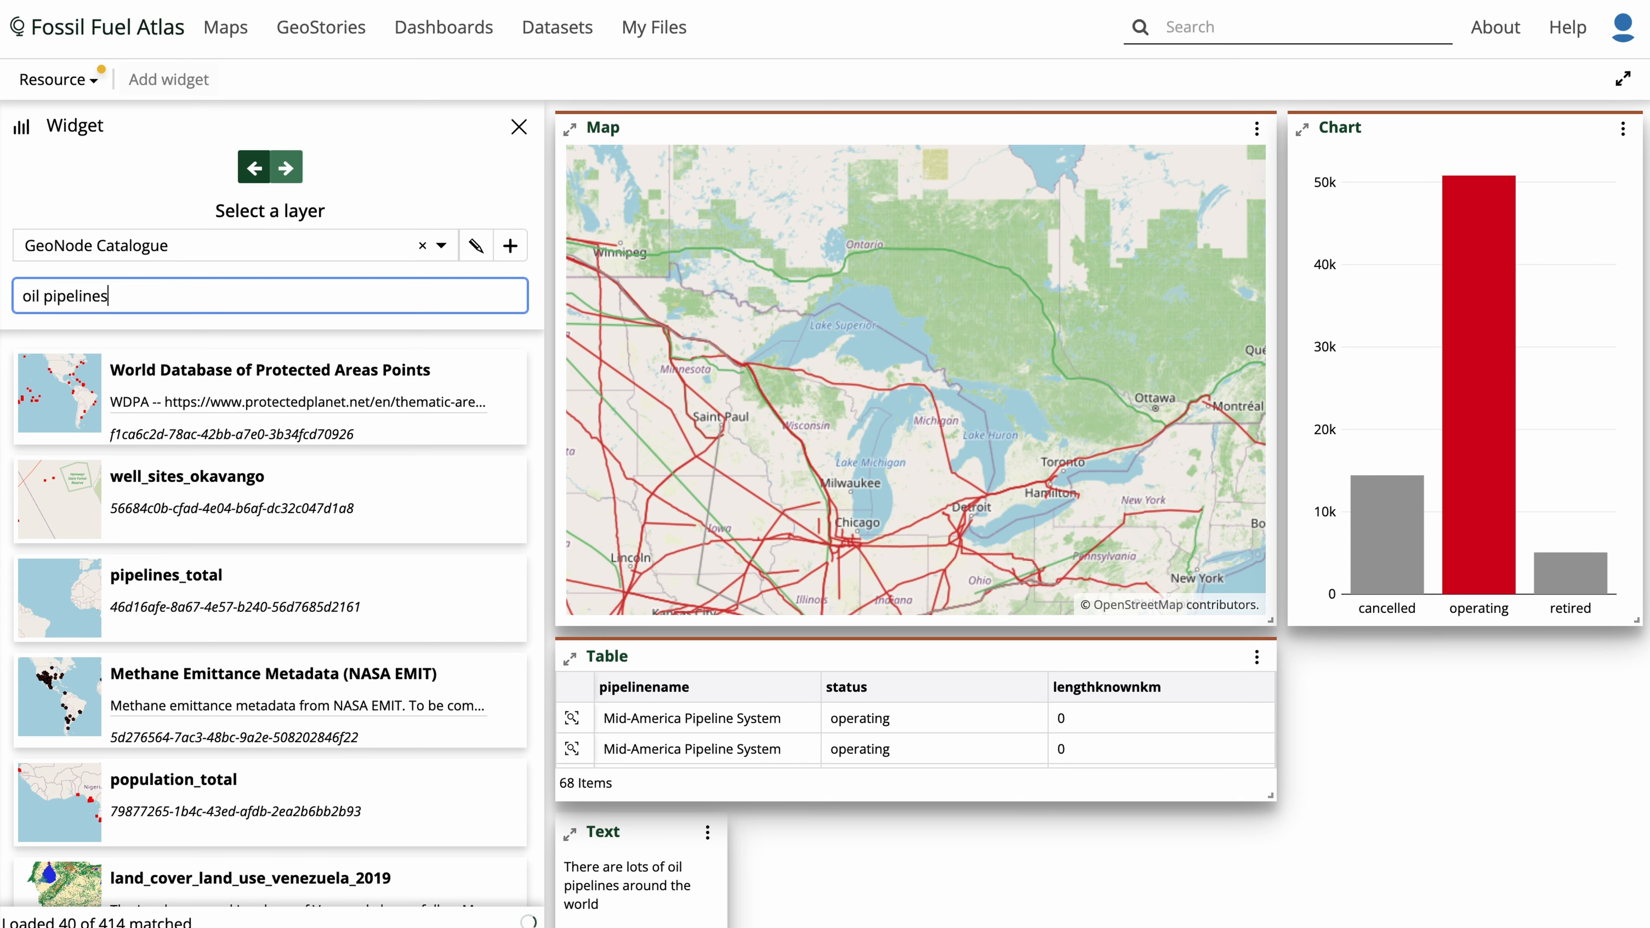
click(250, 499)
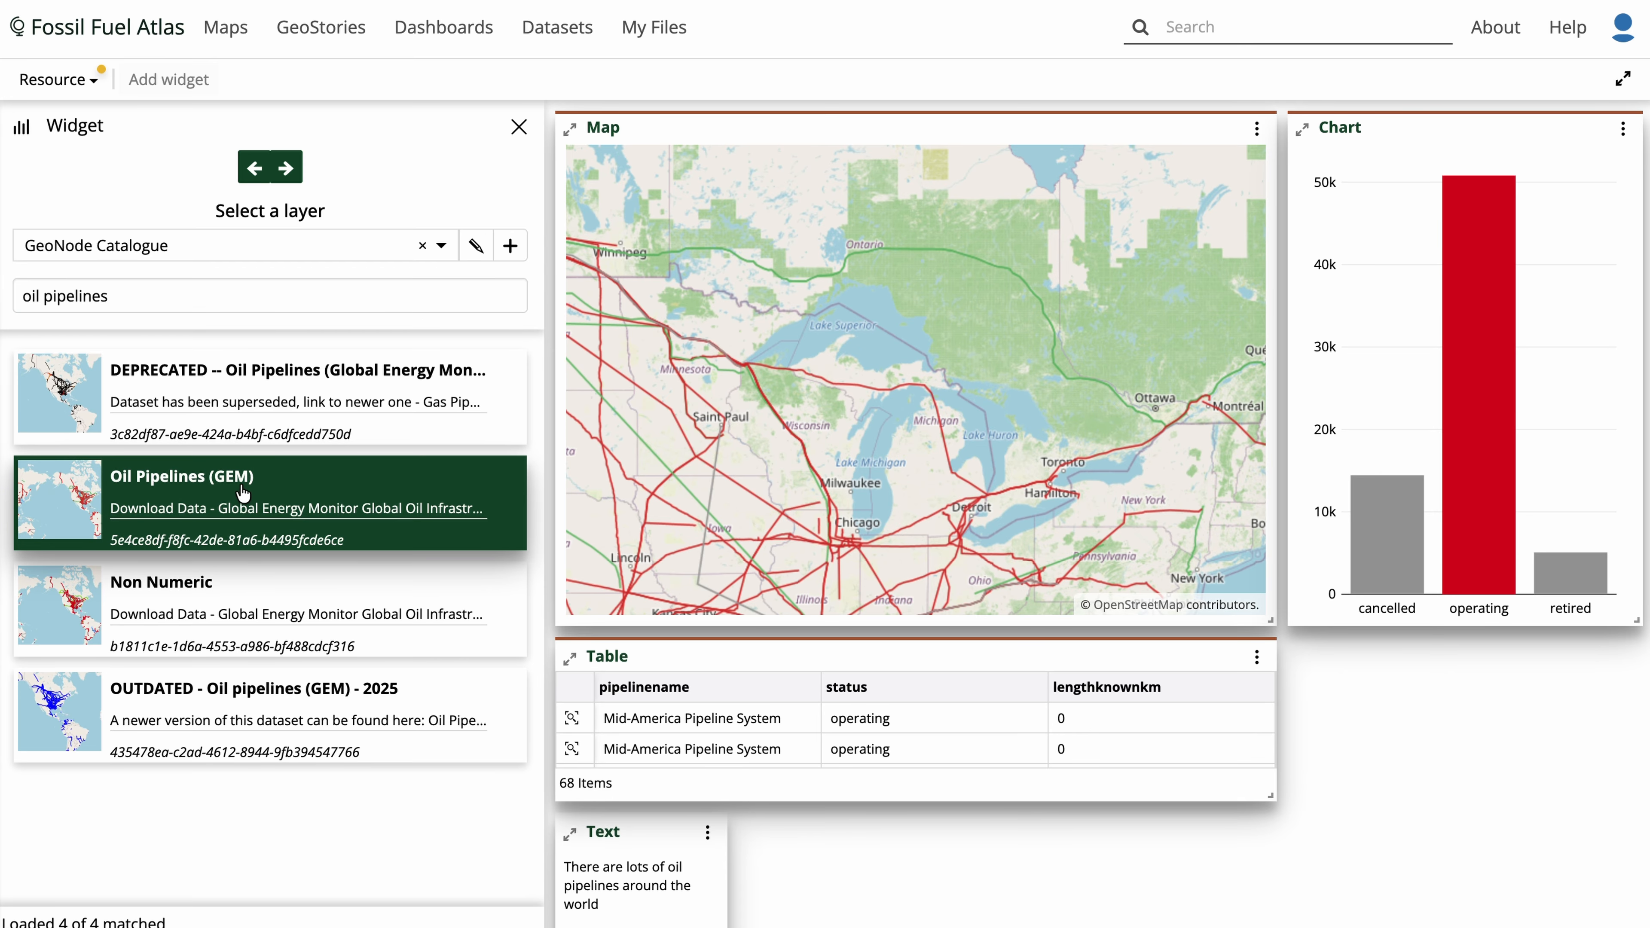
click(295, 169)
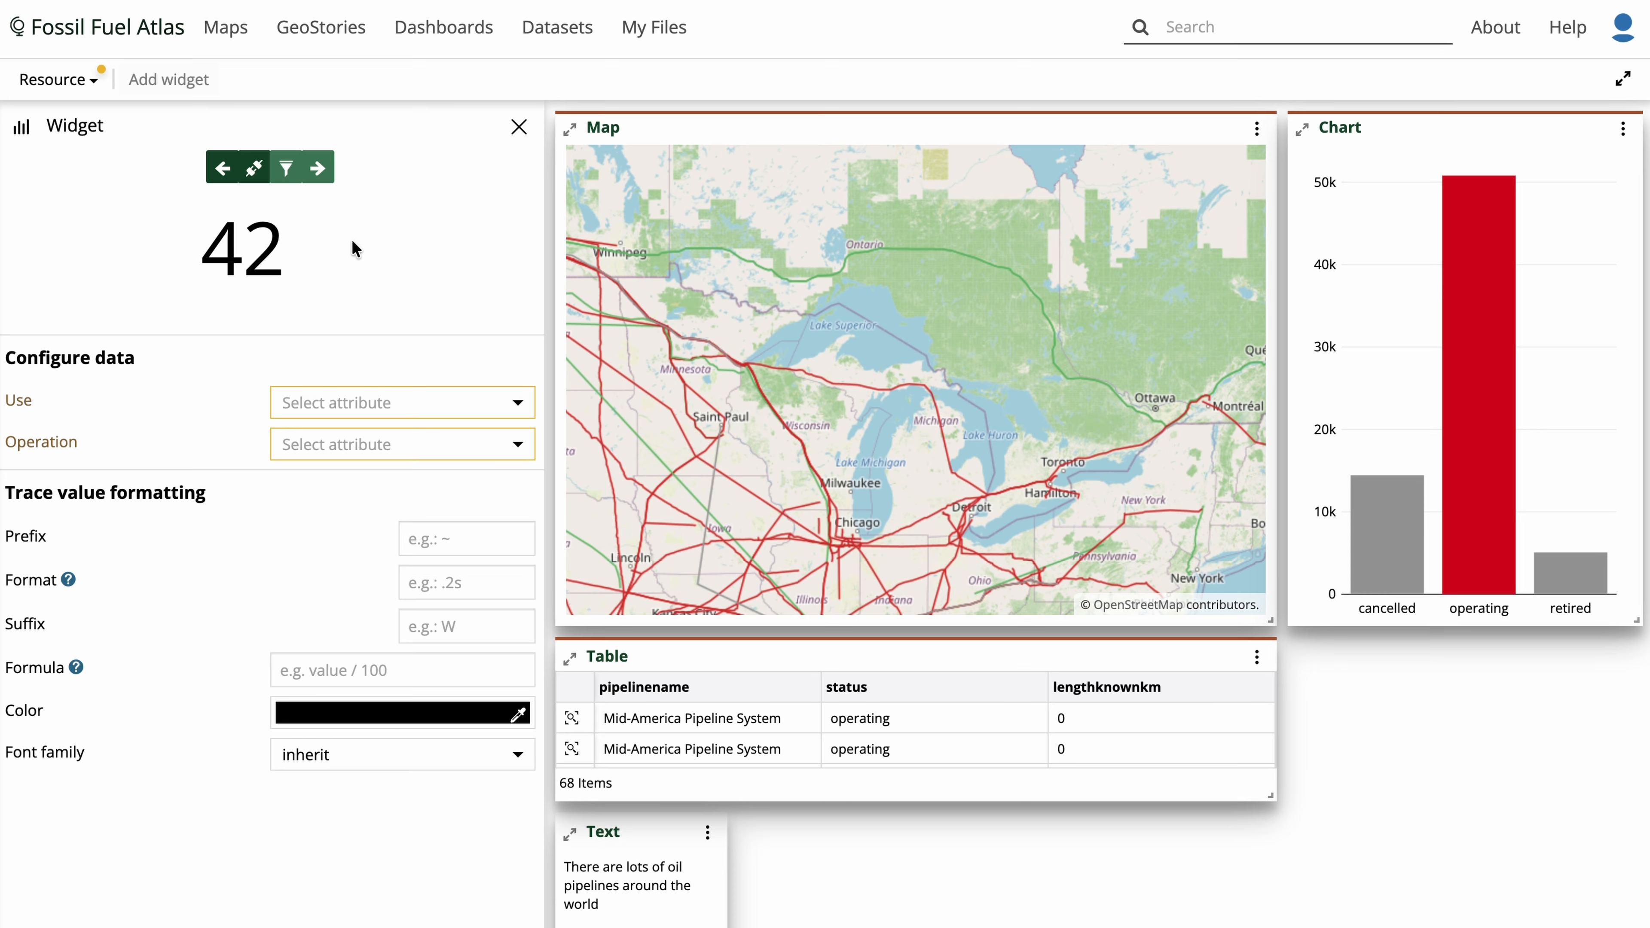
- Set the counter to use the lengthknownkm attribute with the SUM operation
click(436, 392)
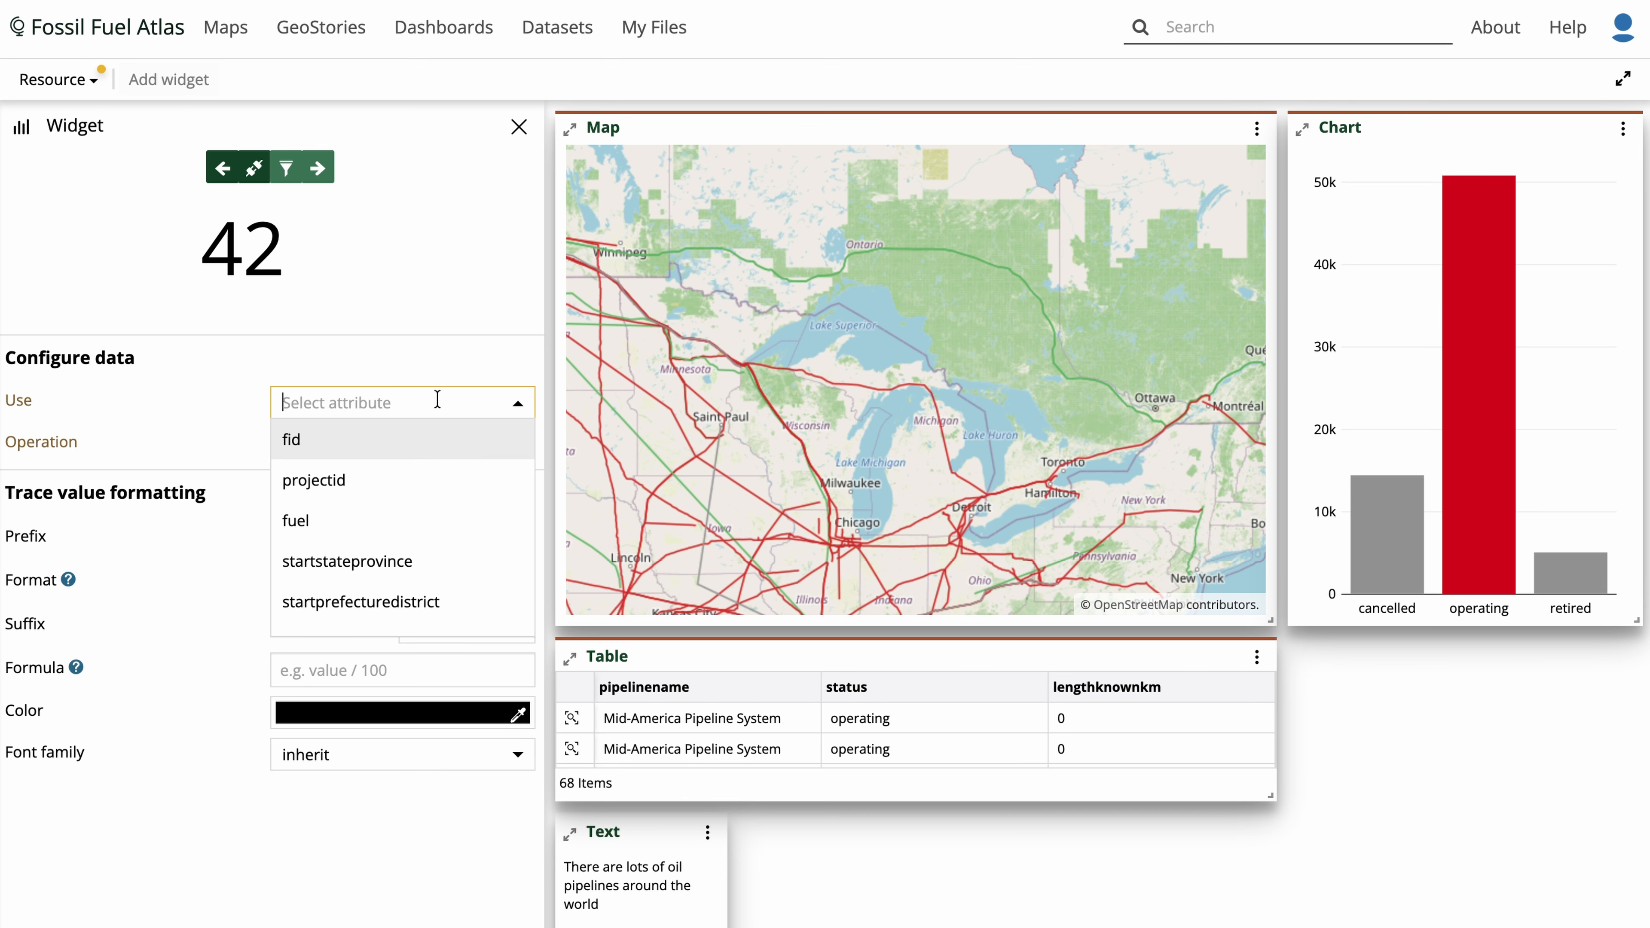
scroll(424, 510, down, 3)
scroll(424, 507, down, 6)
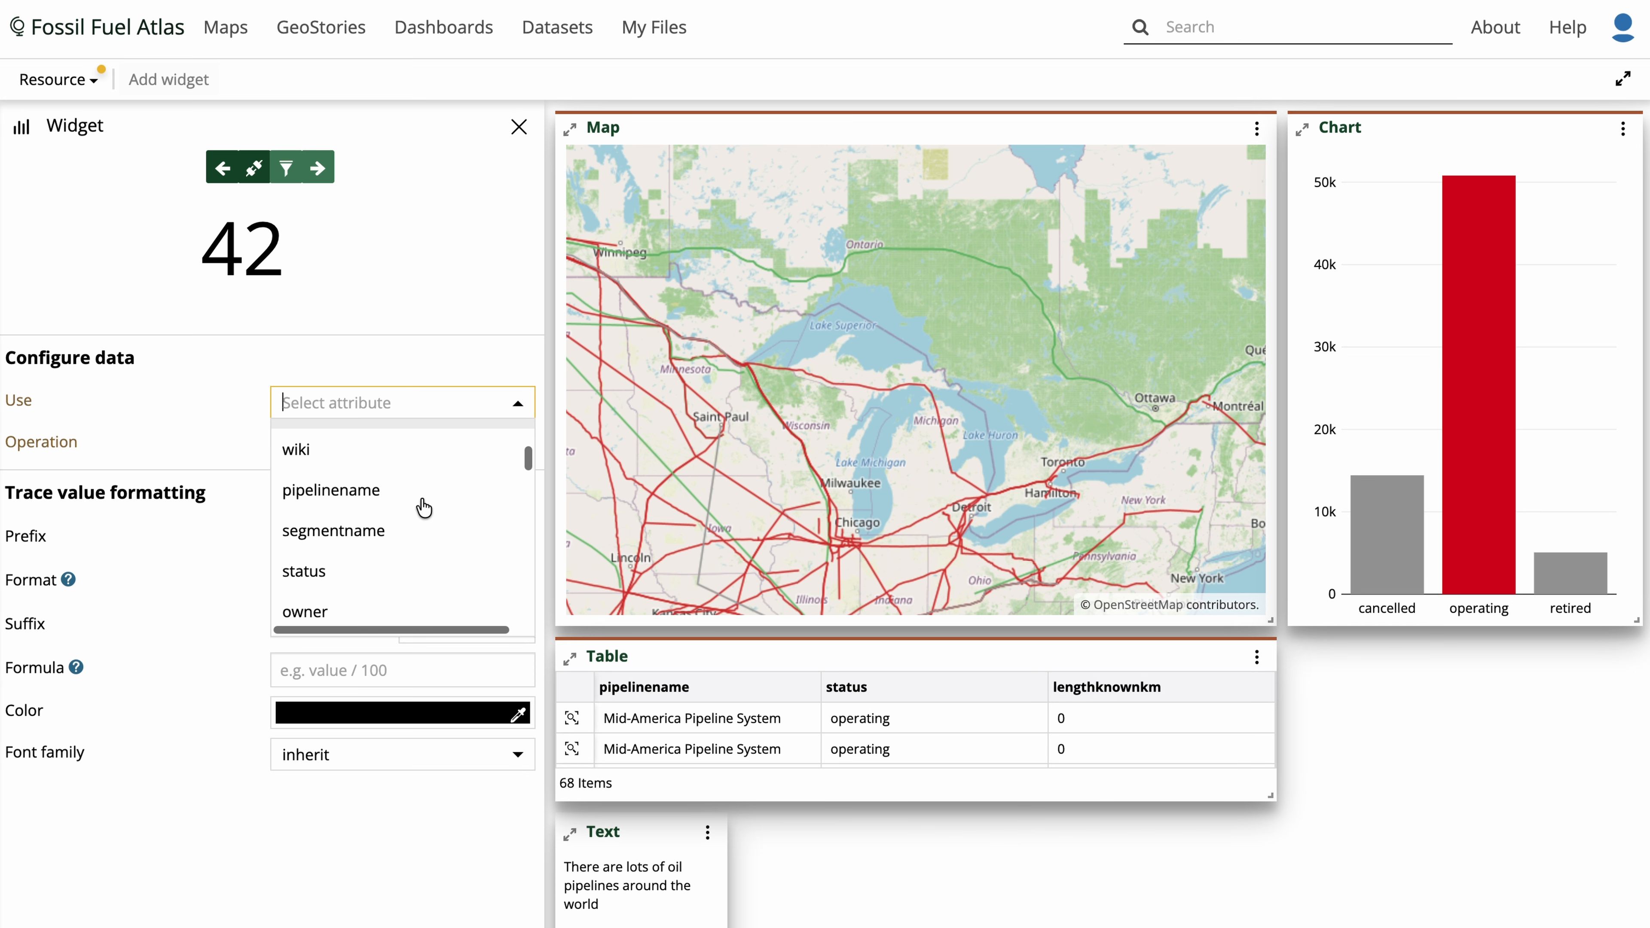
scroll(423, 507, down, 6)
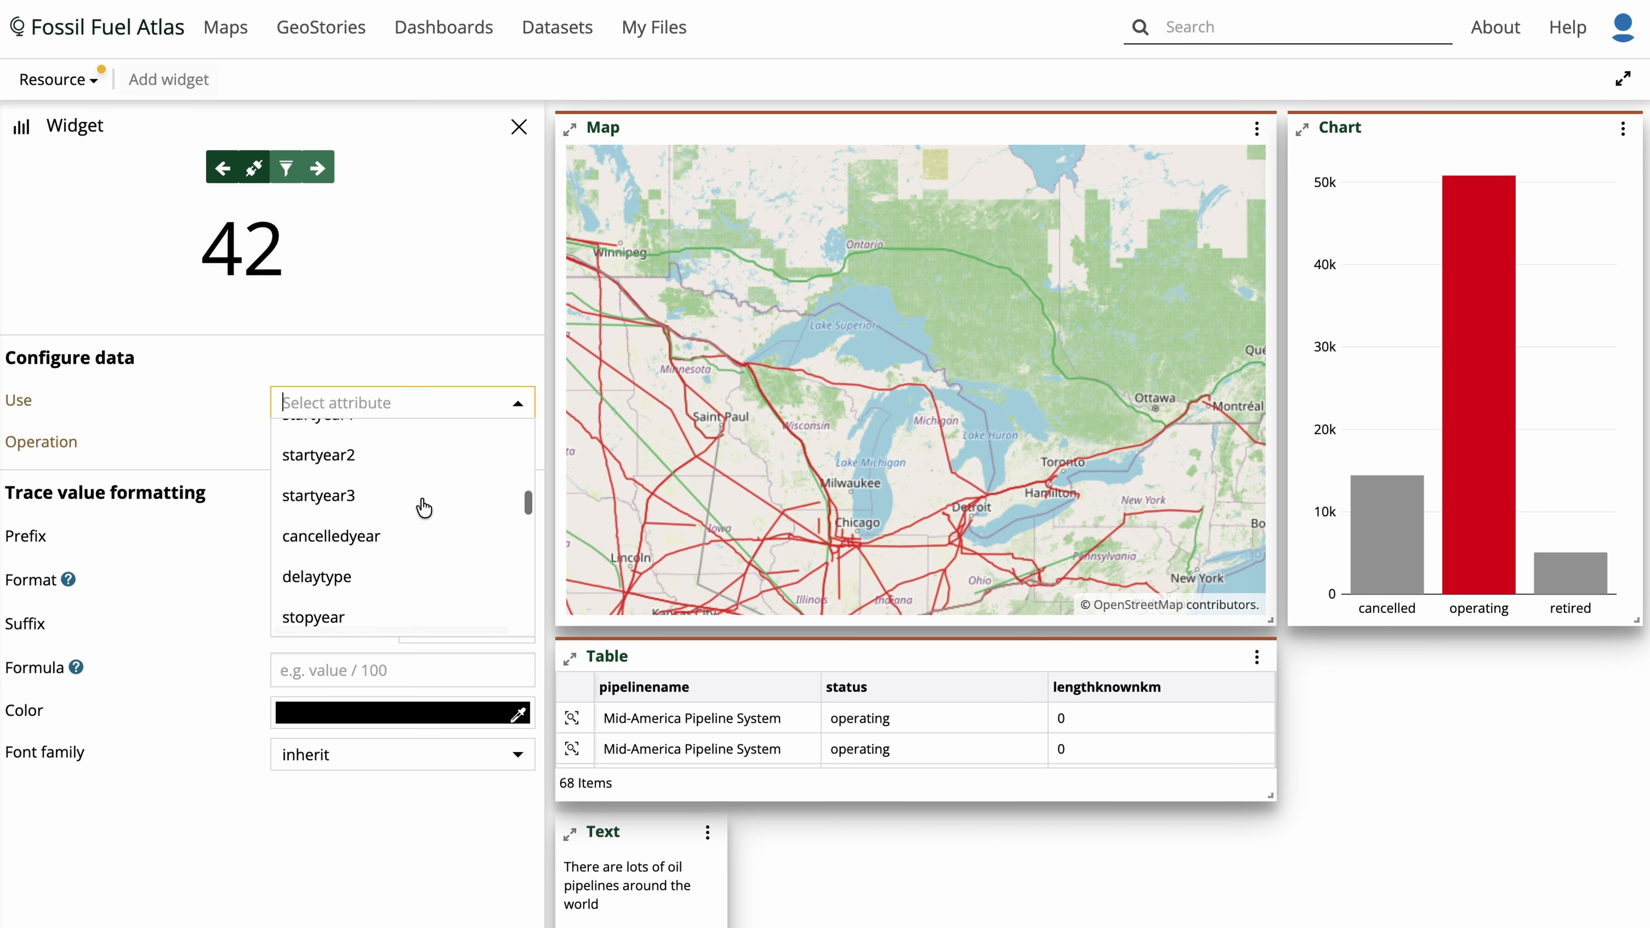
scroll(424, 508, down, 2)
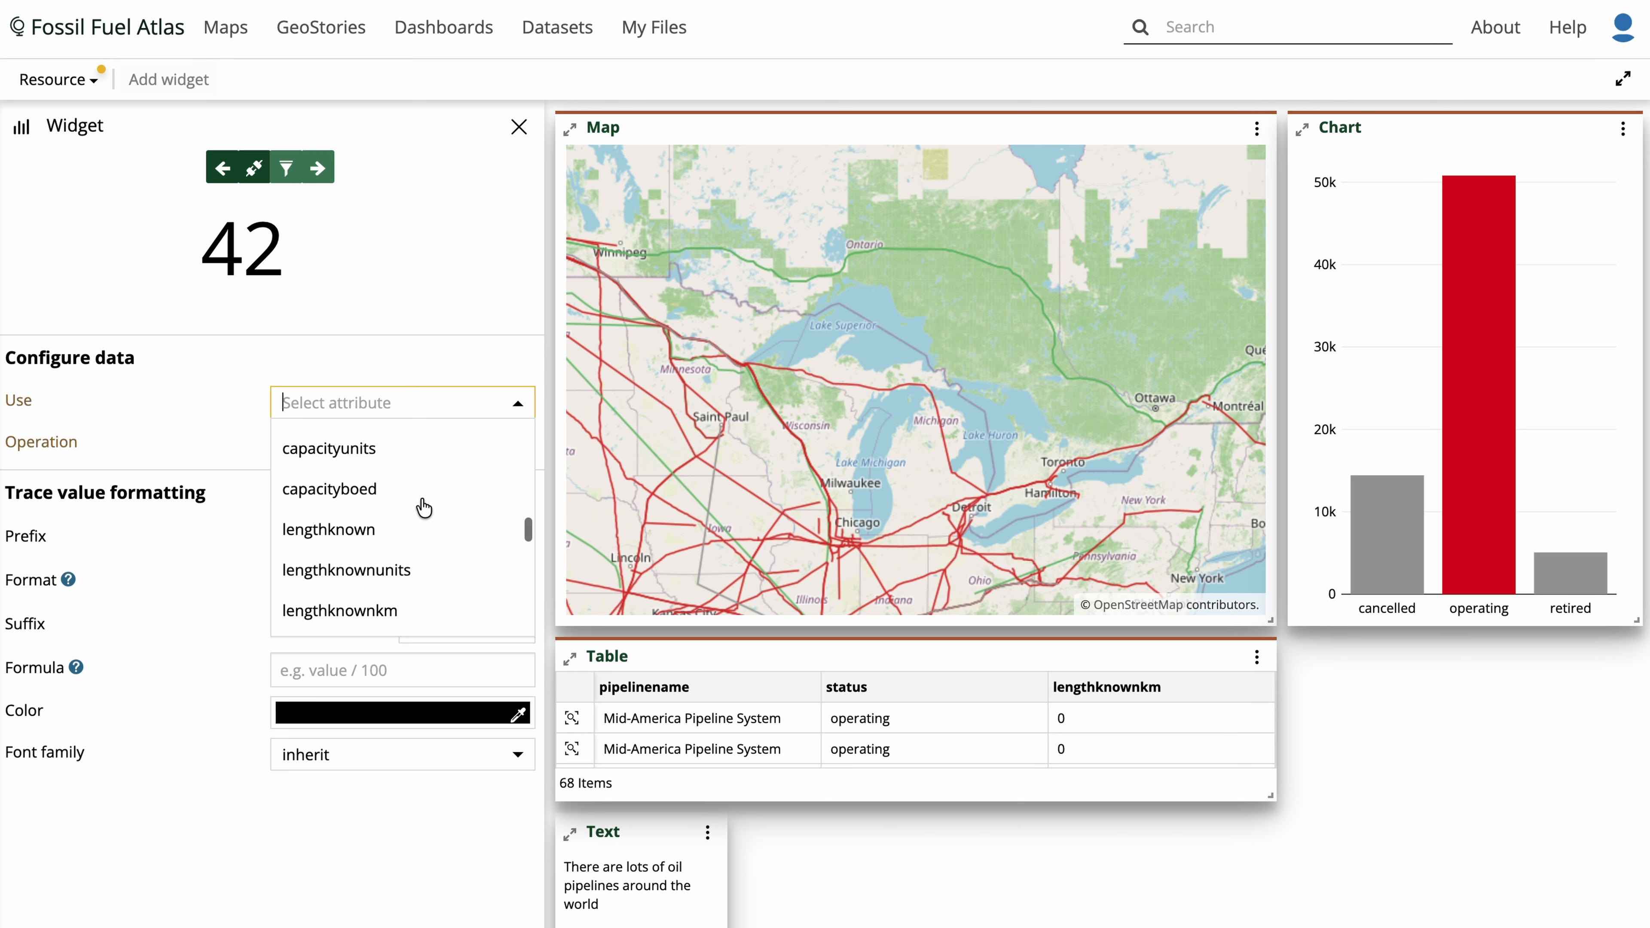
click(416, 594)
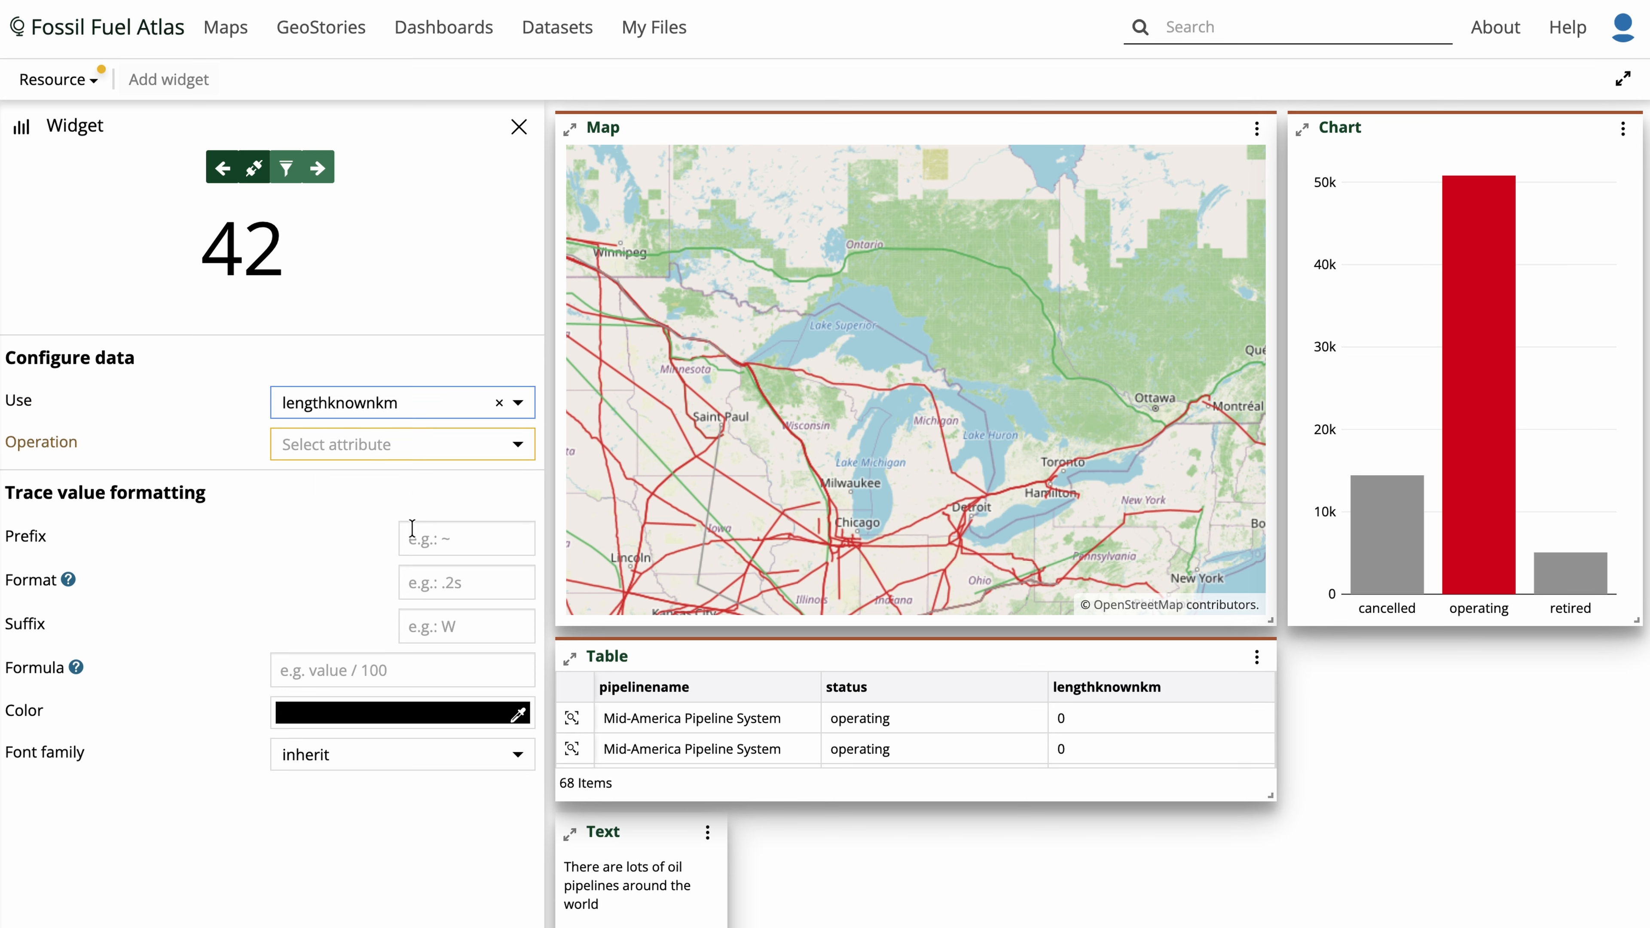
click(414, 445)
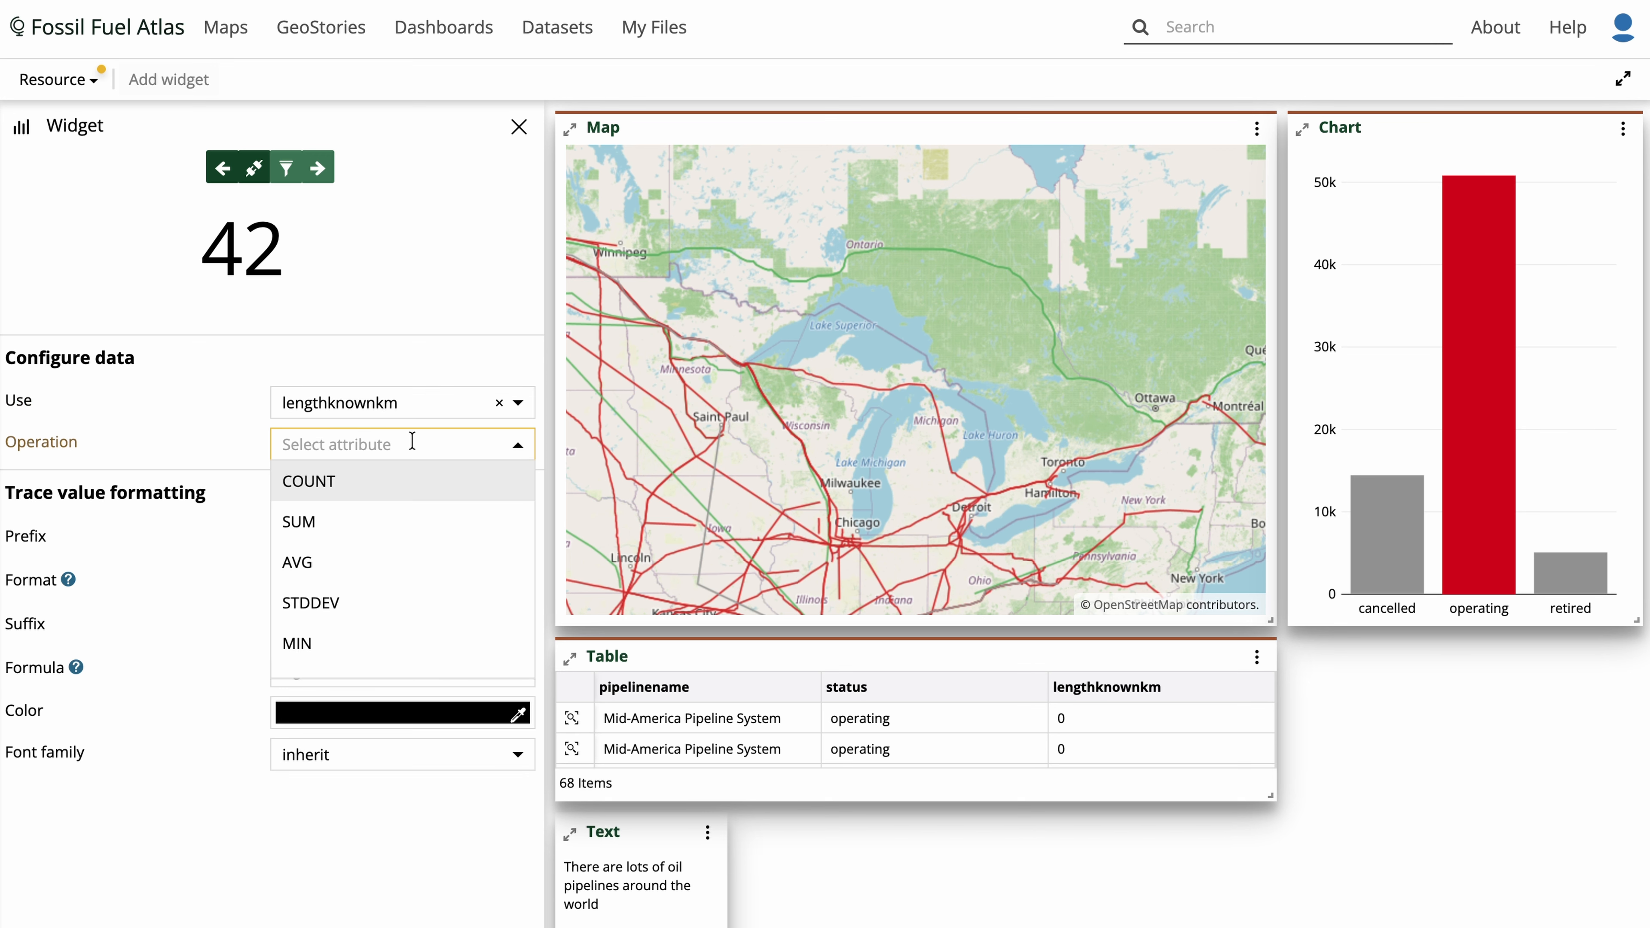
click(378, 524)
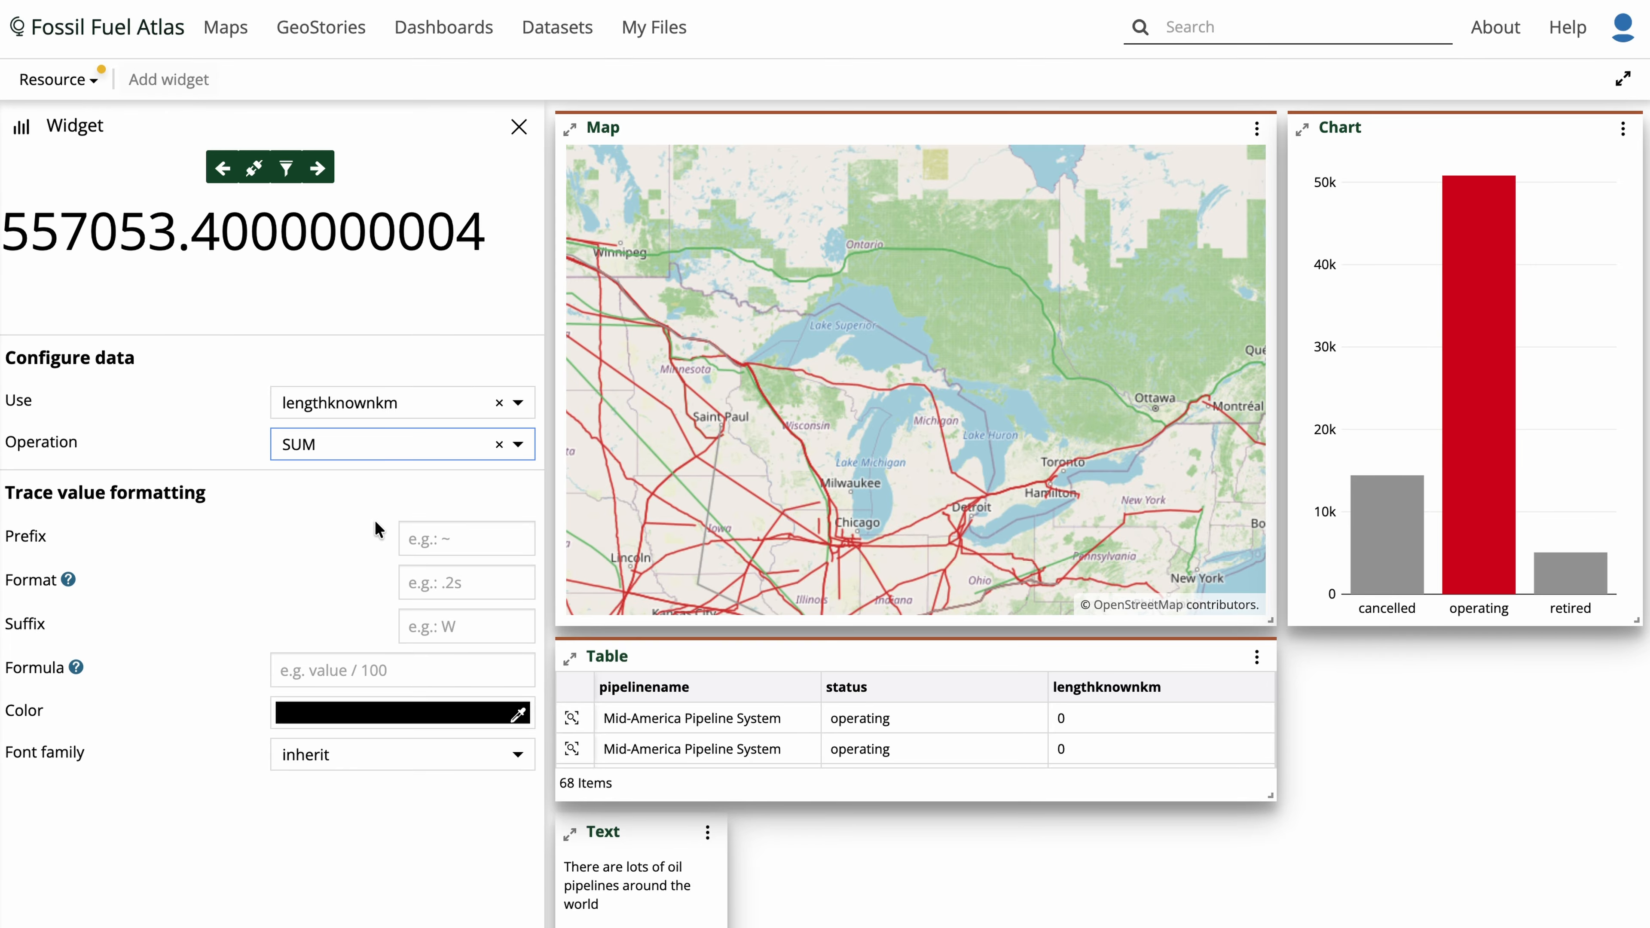
- Set the counter's format to ,.2r, copied from the formatting examples help
click(383, 492)
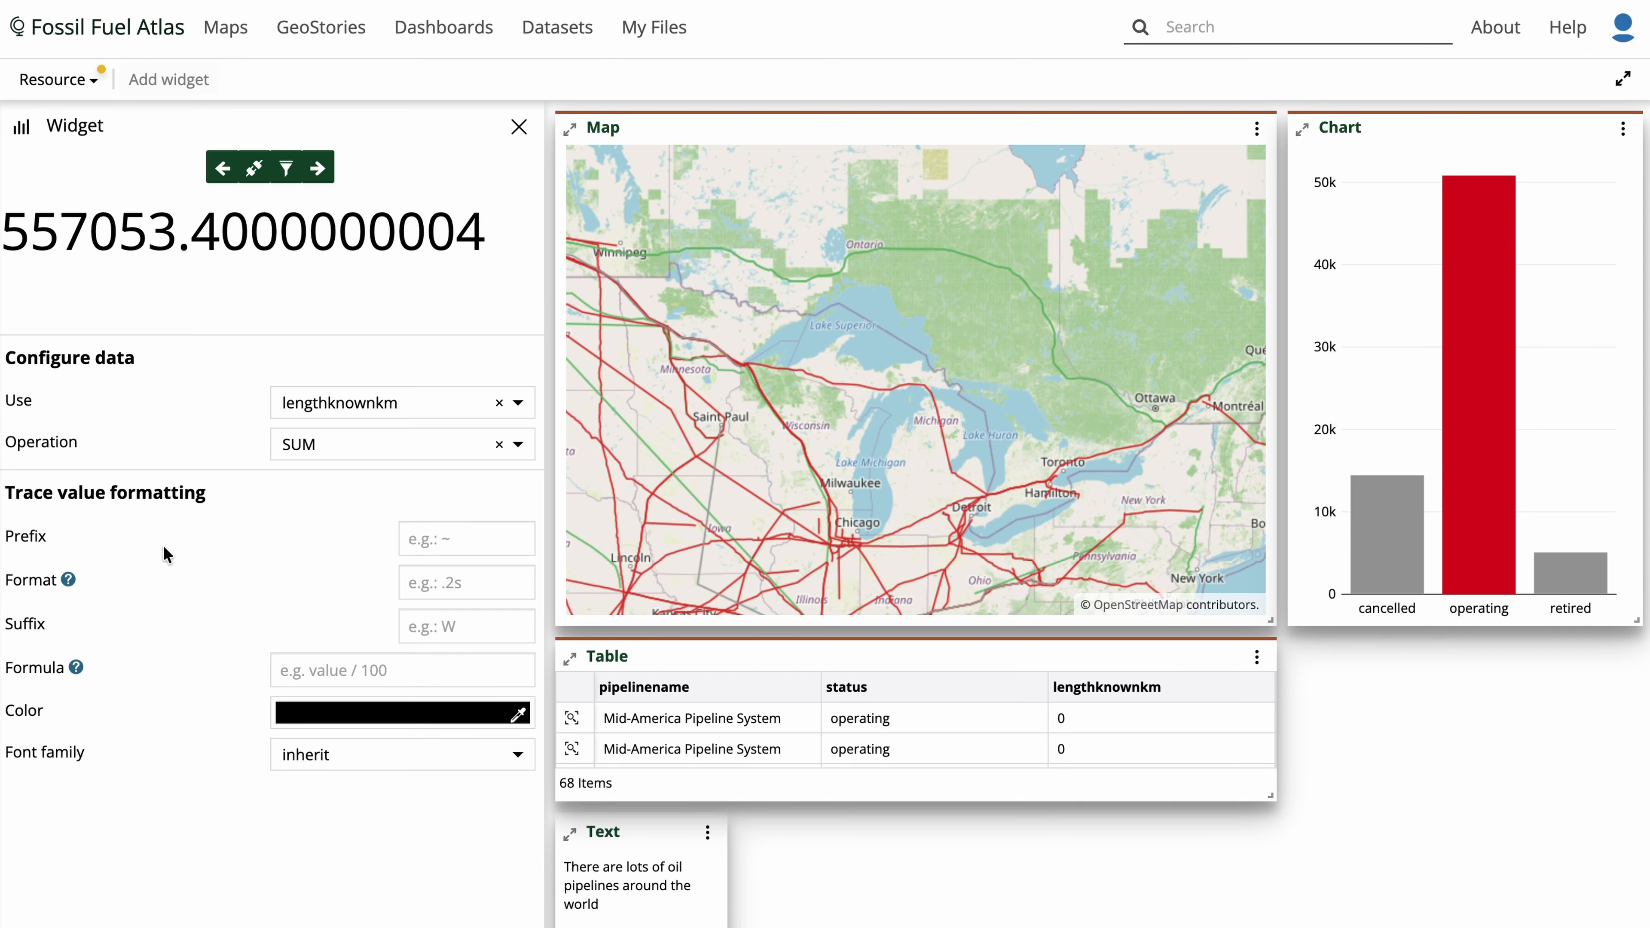
click(70, 581)
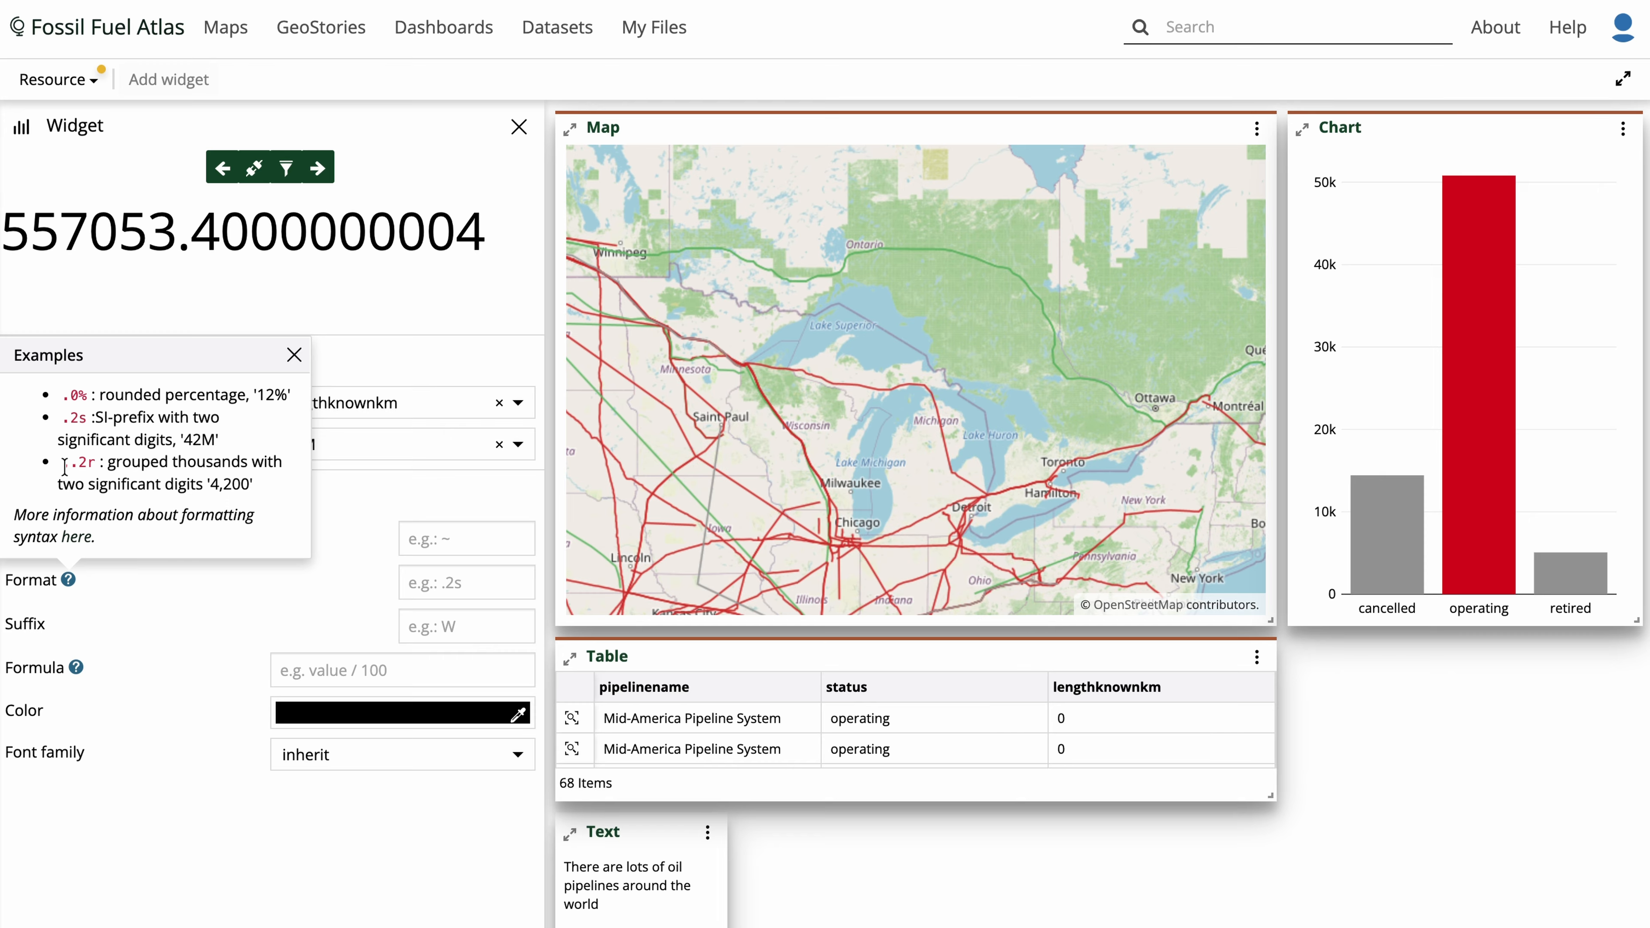
drag(62, 463, 93, 464)
key(ctrl+c)
click(416, 581)
key(ctrl+v)
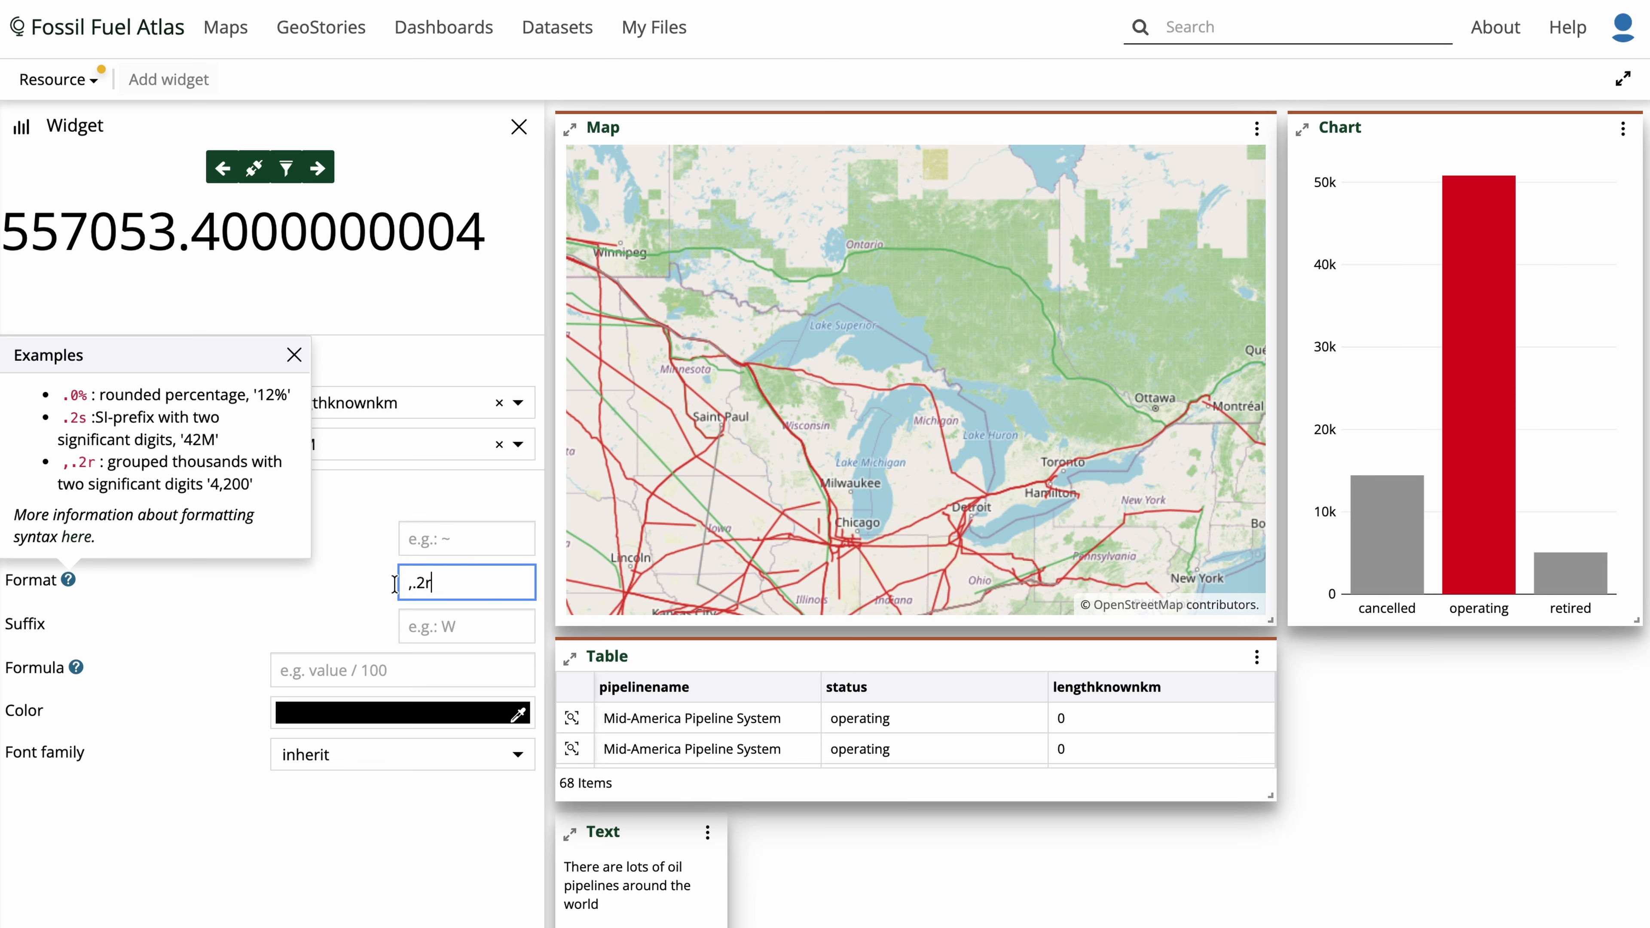
click(293, 356)
- Set the counter's suffix to "kms of oil pipelines"
click(425, 627)
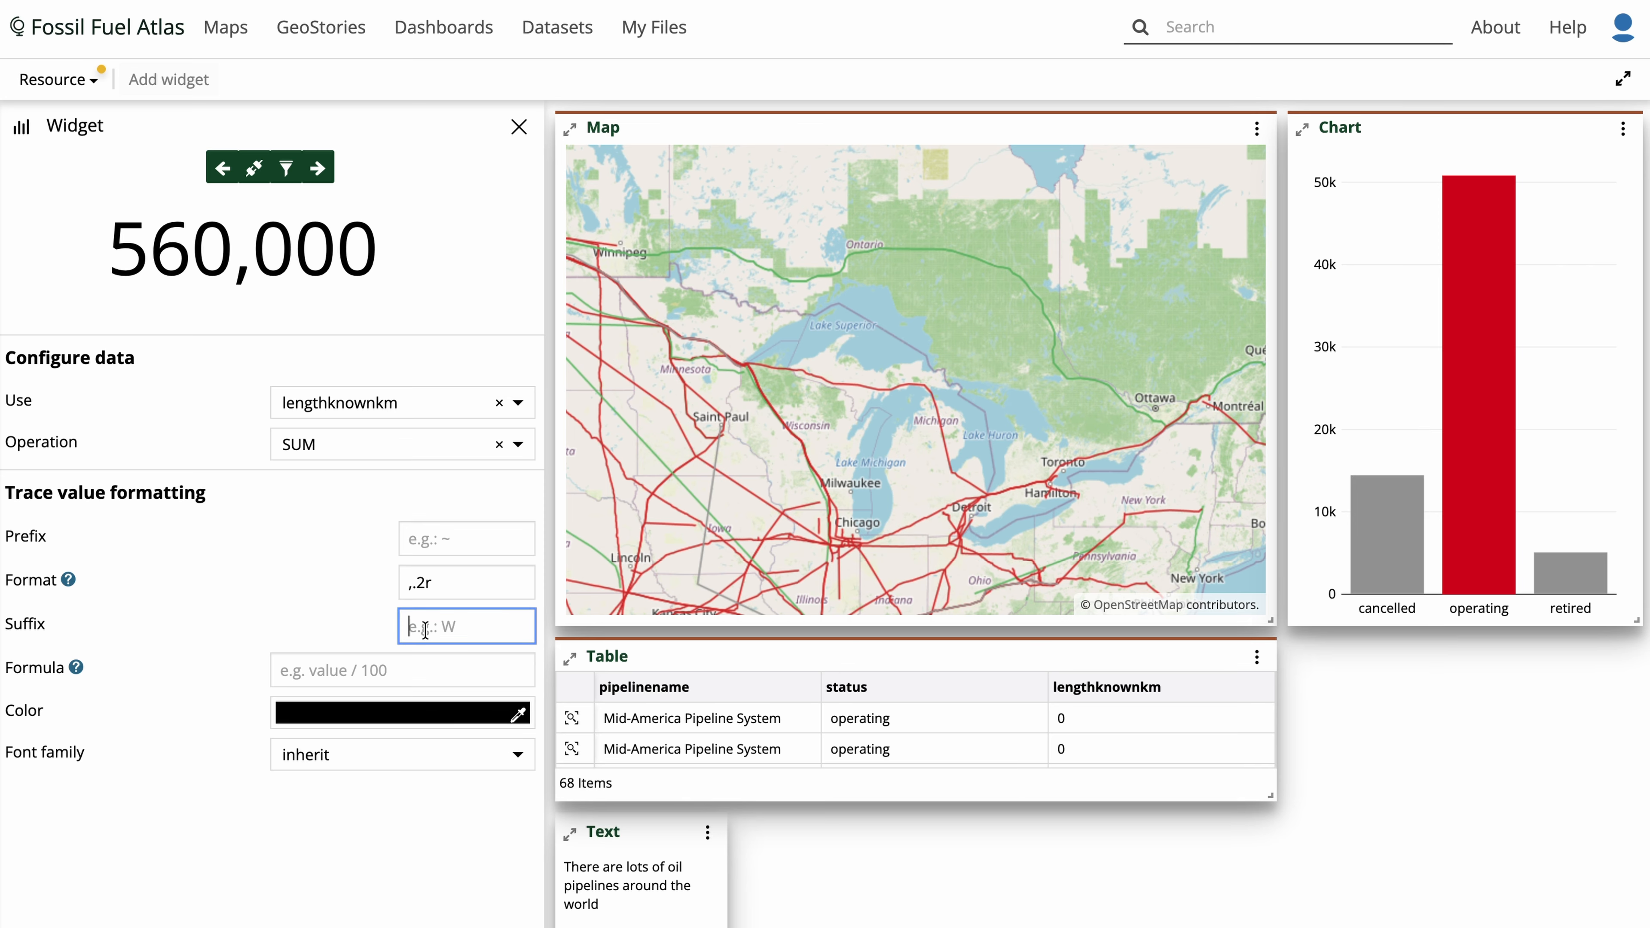
text(kms of oil)
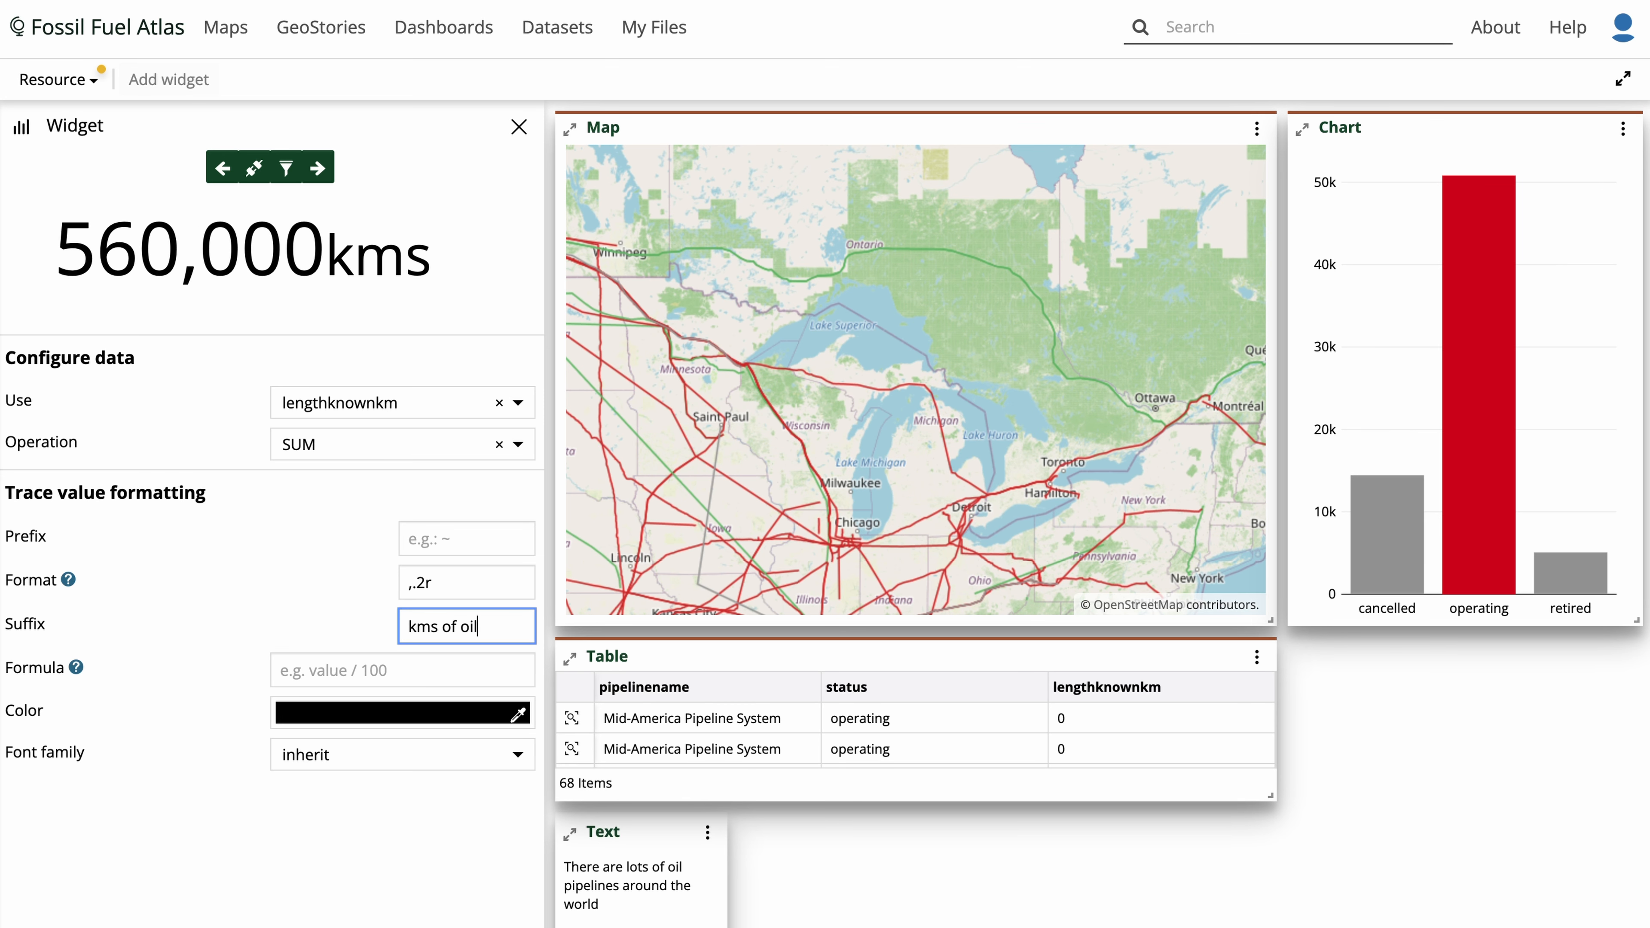
text( pipelines)
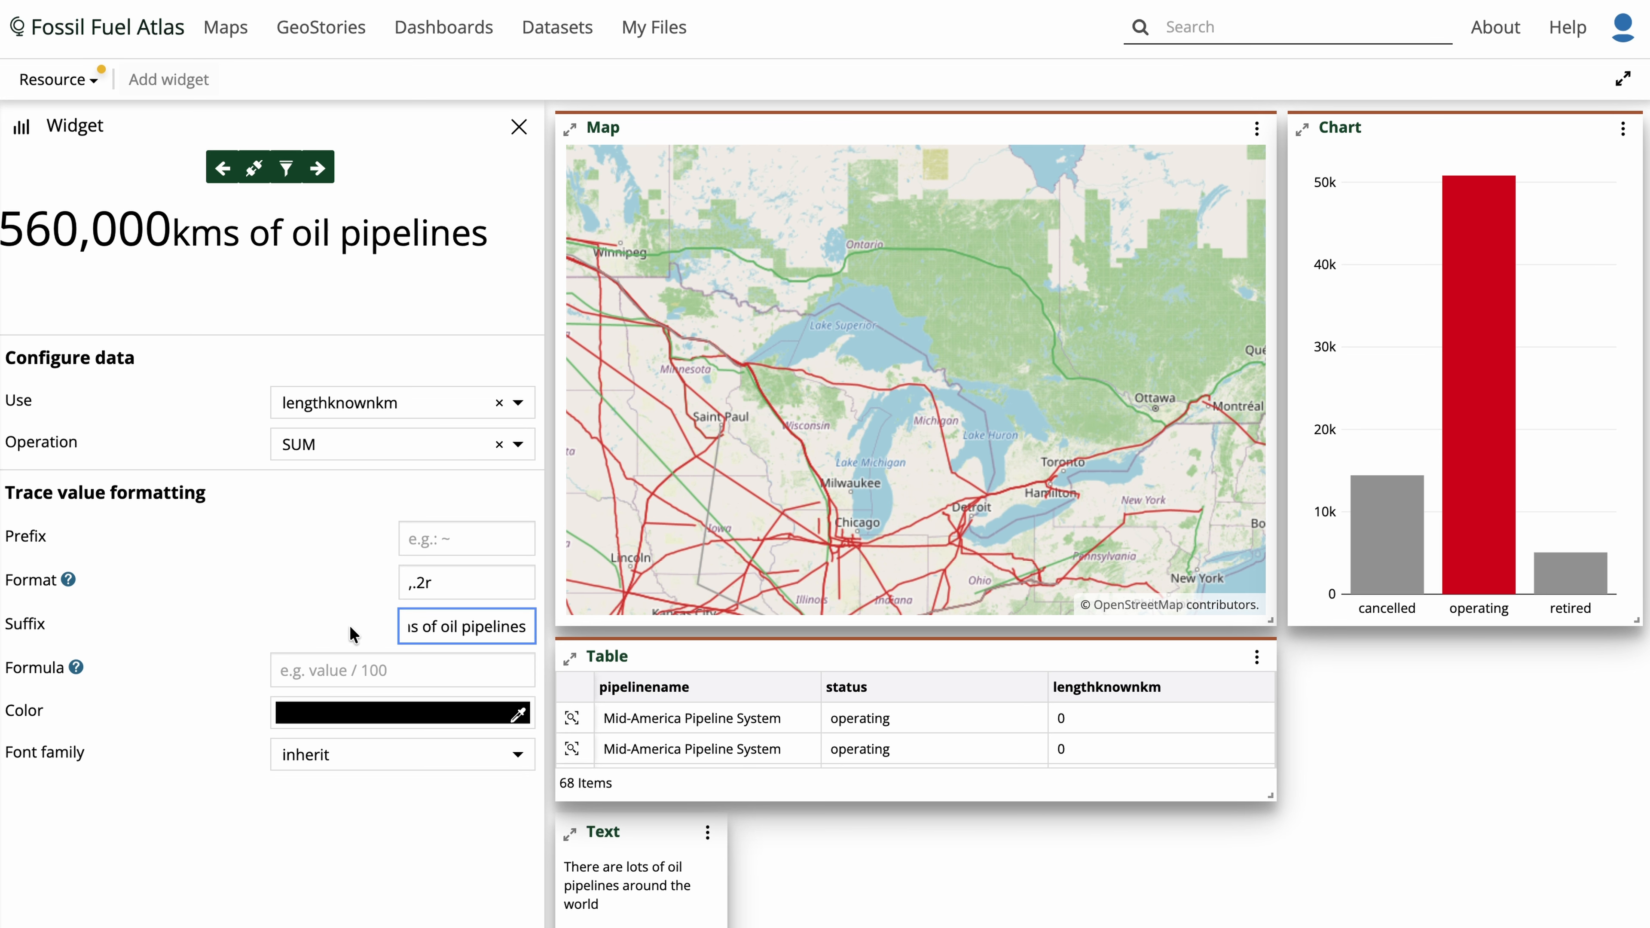
- Add the untitled counter widget to the dashboard and widen it to about half the map's width
click(317, 615)
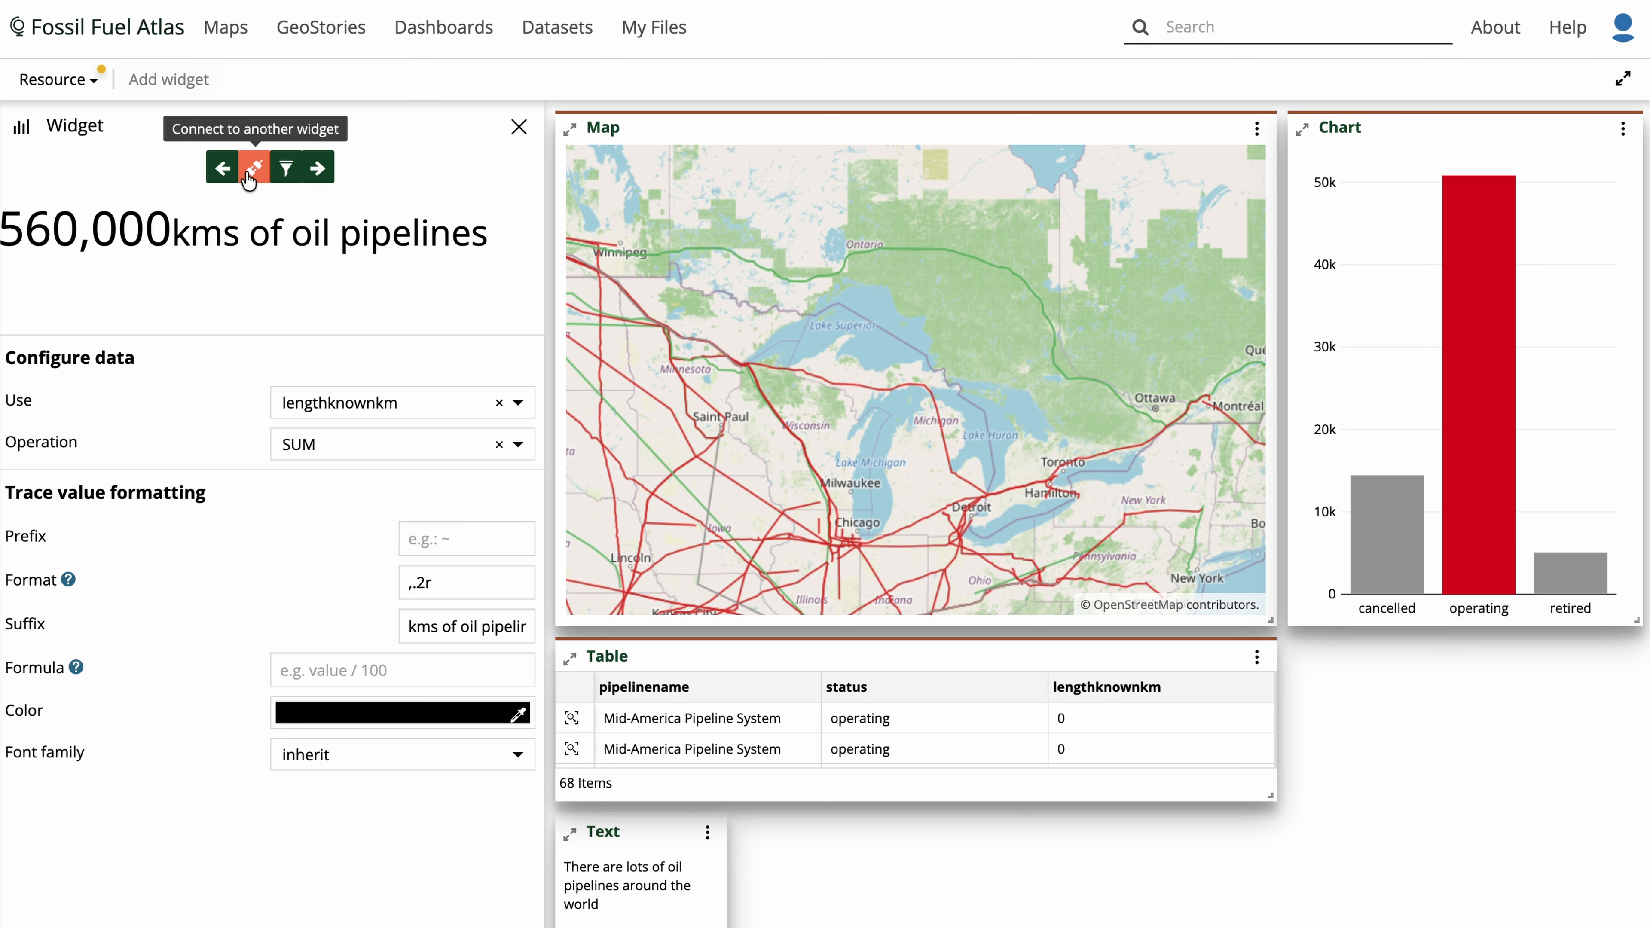
click(318, 168)
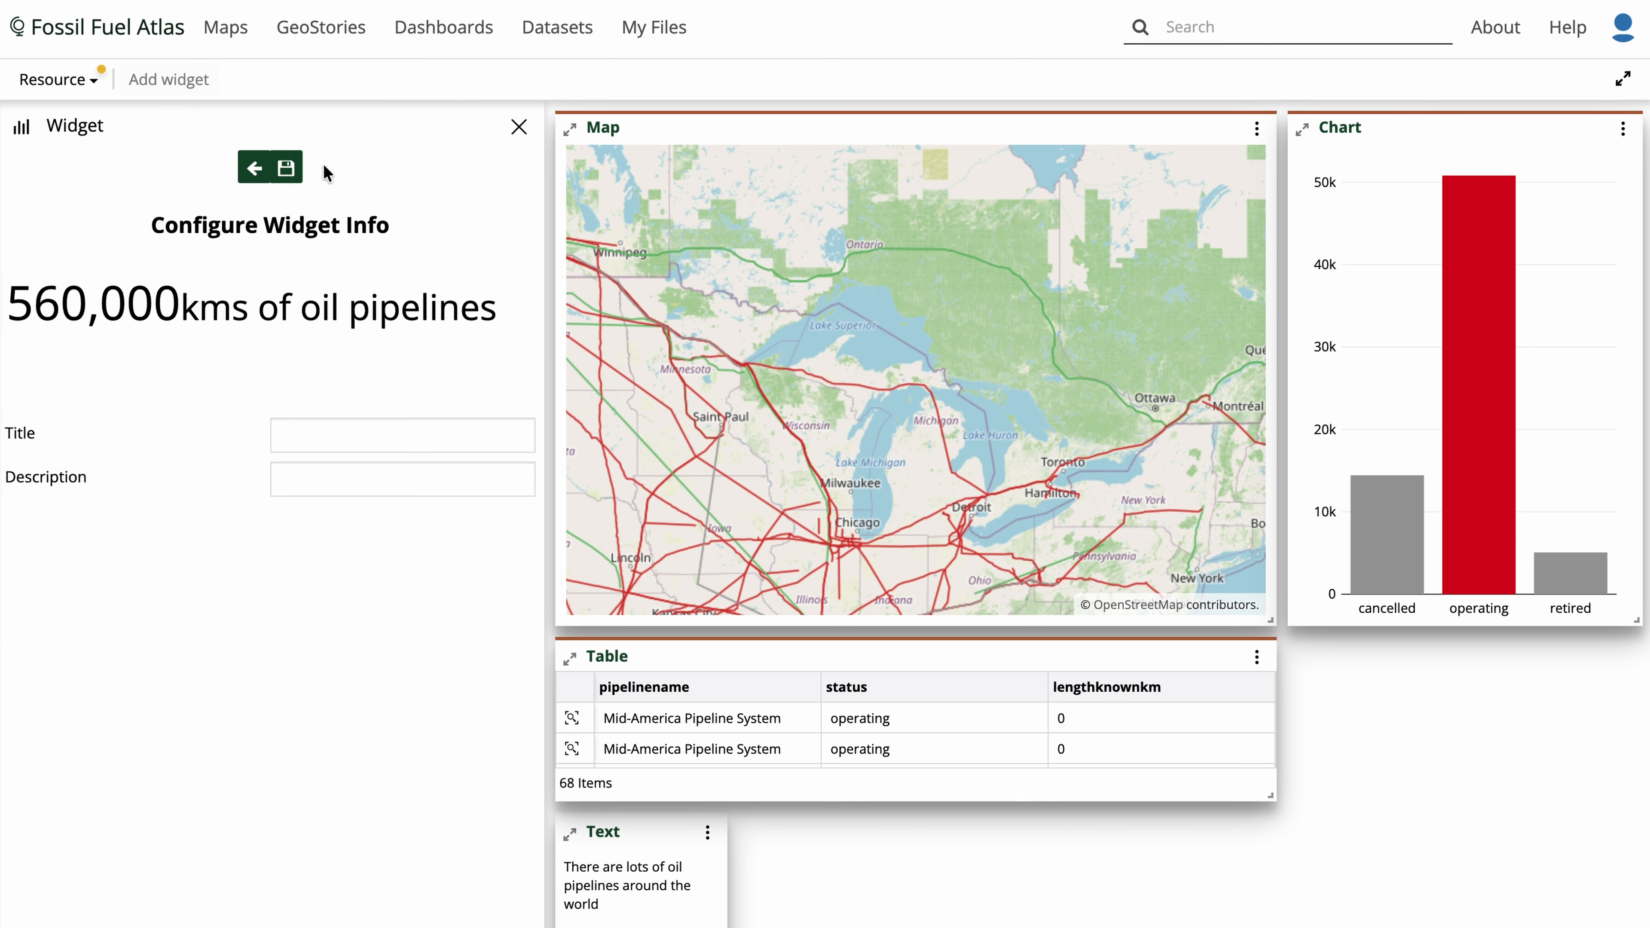
click(285, 167)
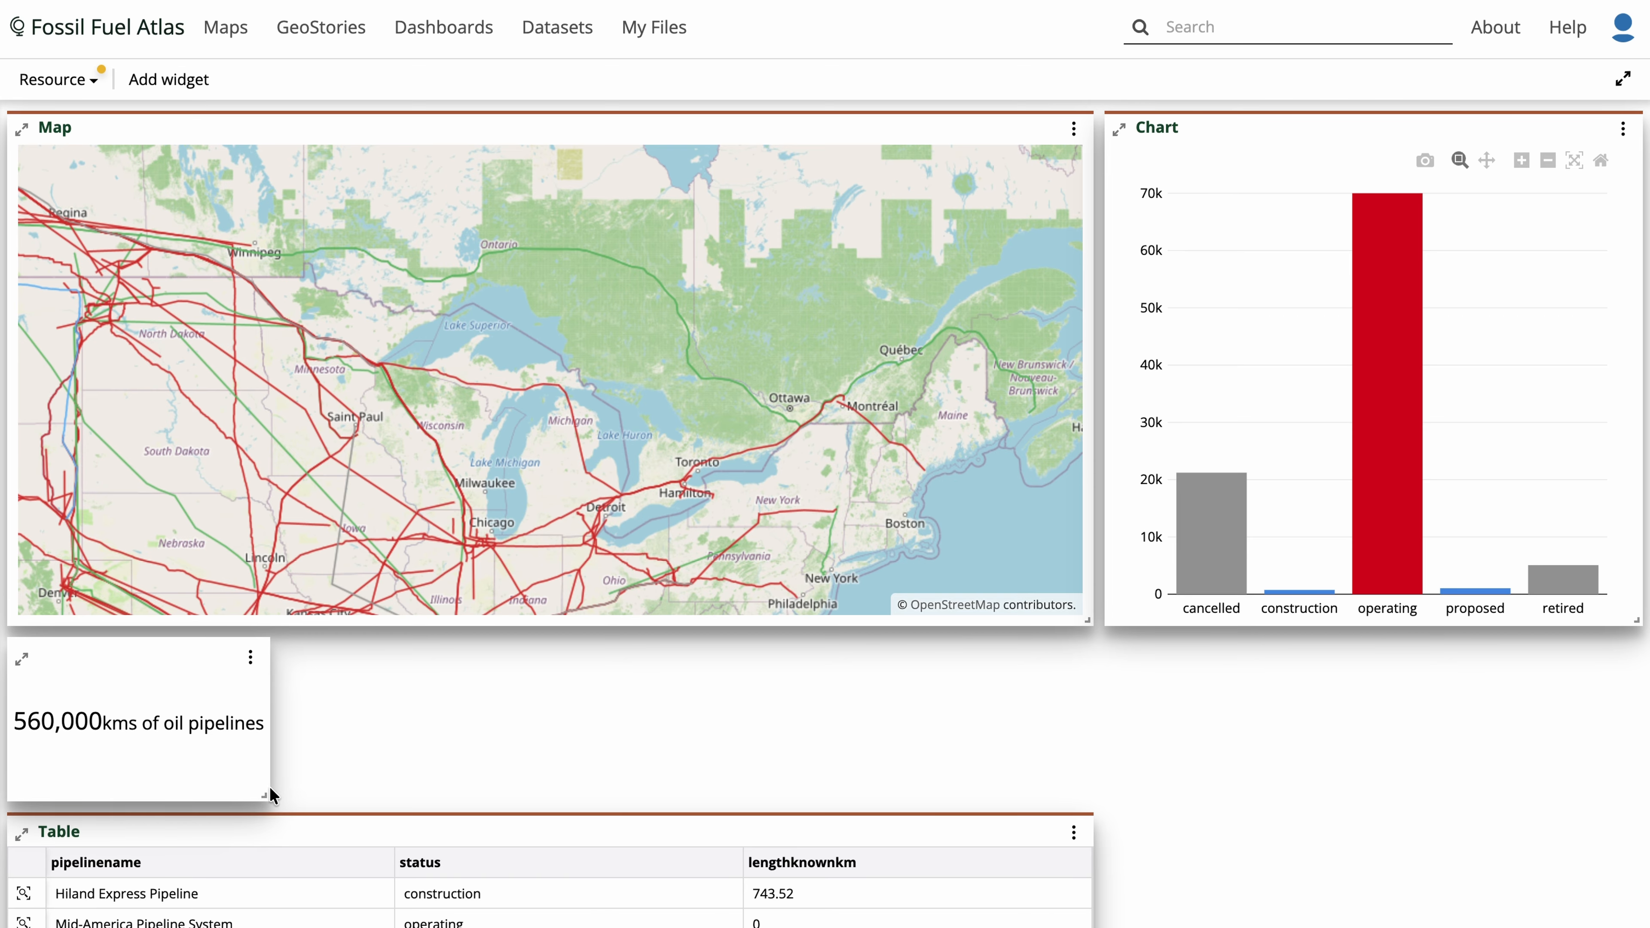
drag(265, 792, 656, 793)
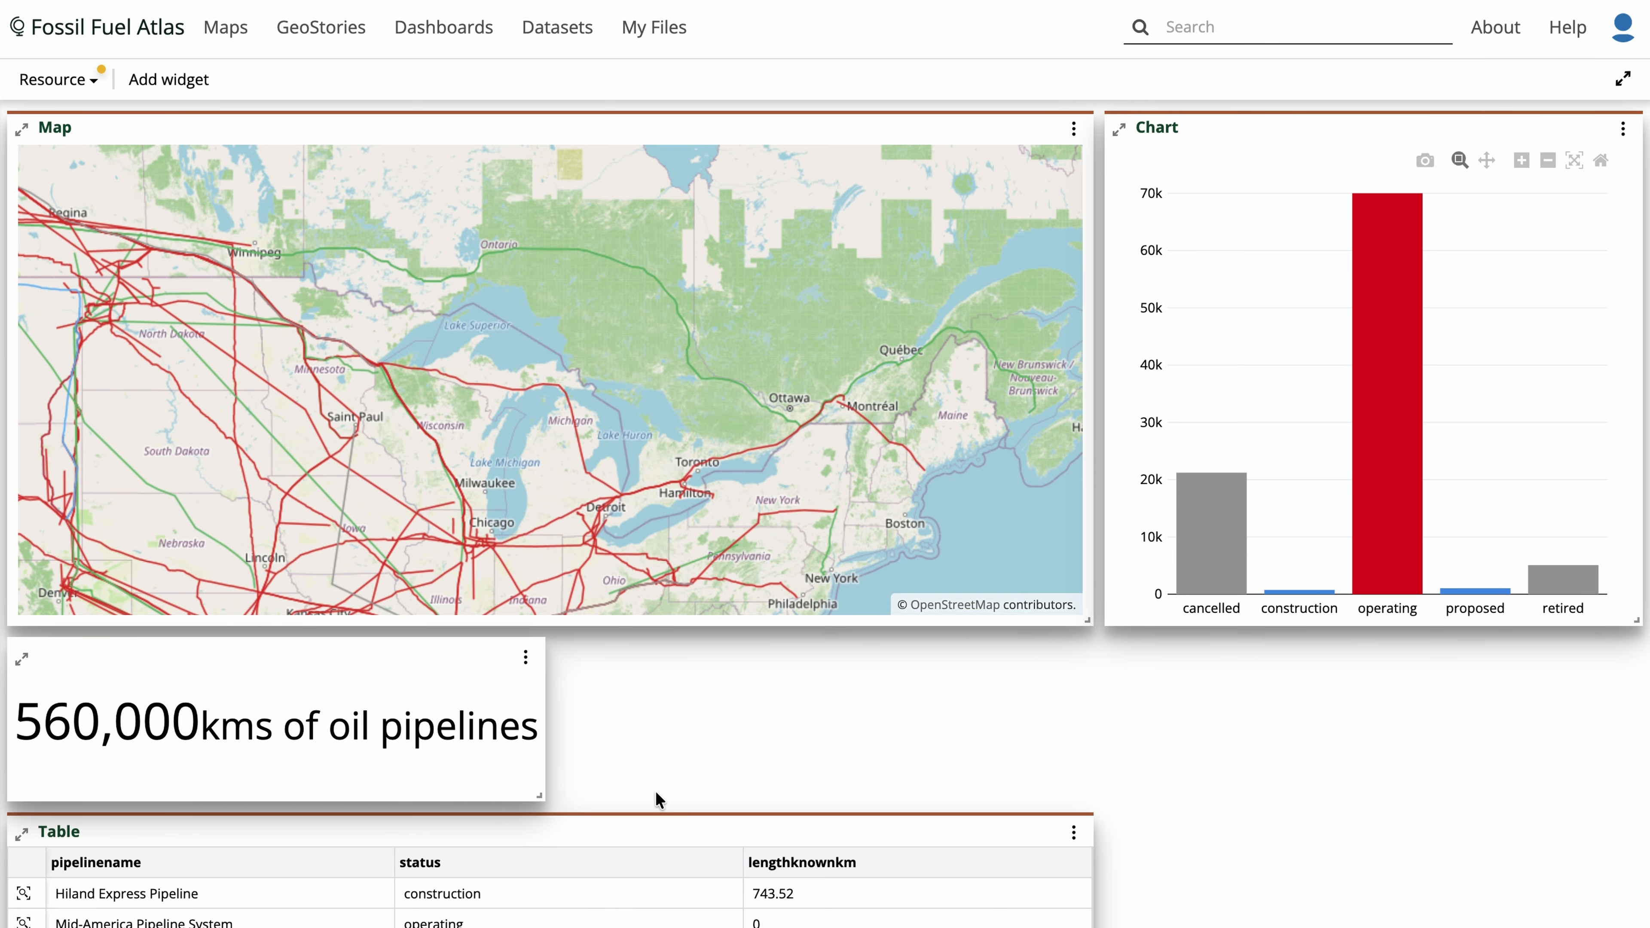
- Add a legend widget to the dashboard with the title "Legend"
click(187, 96)
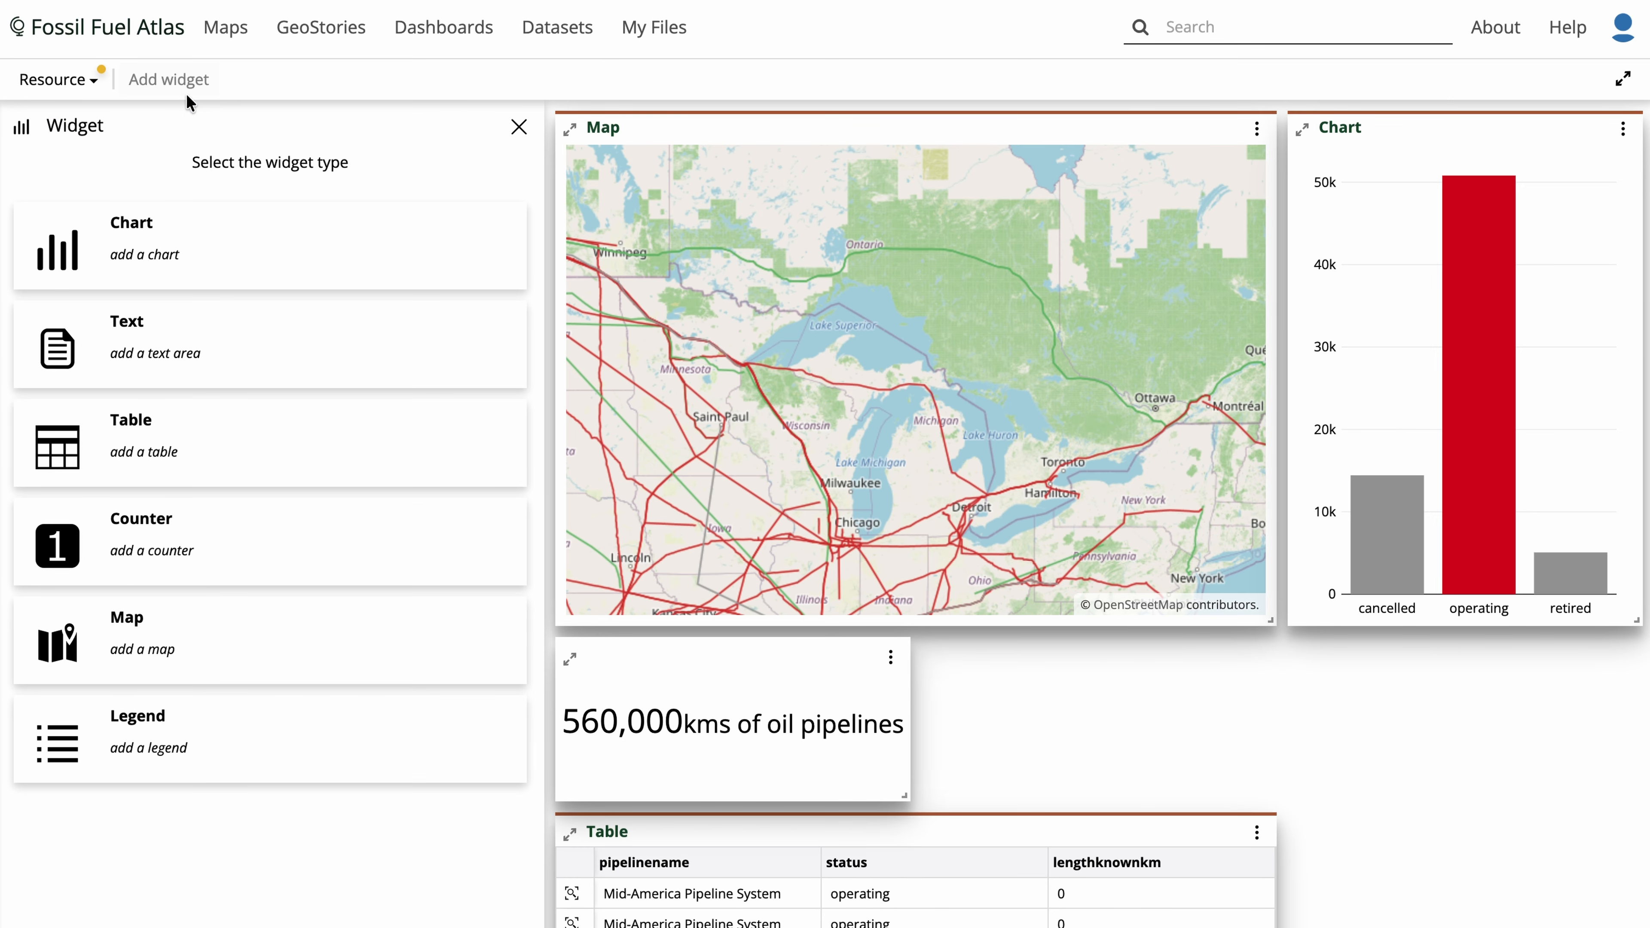
click(275, 747)
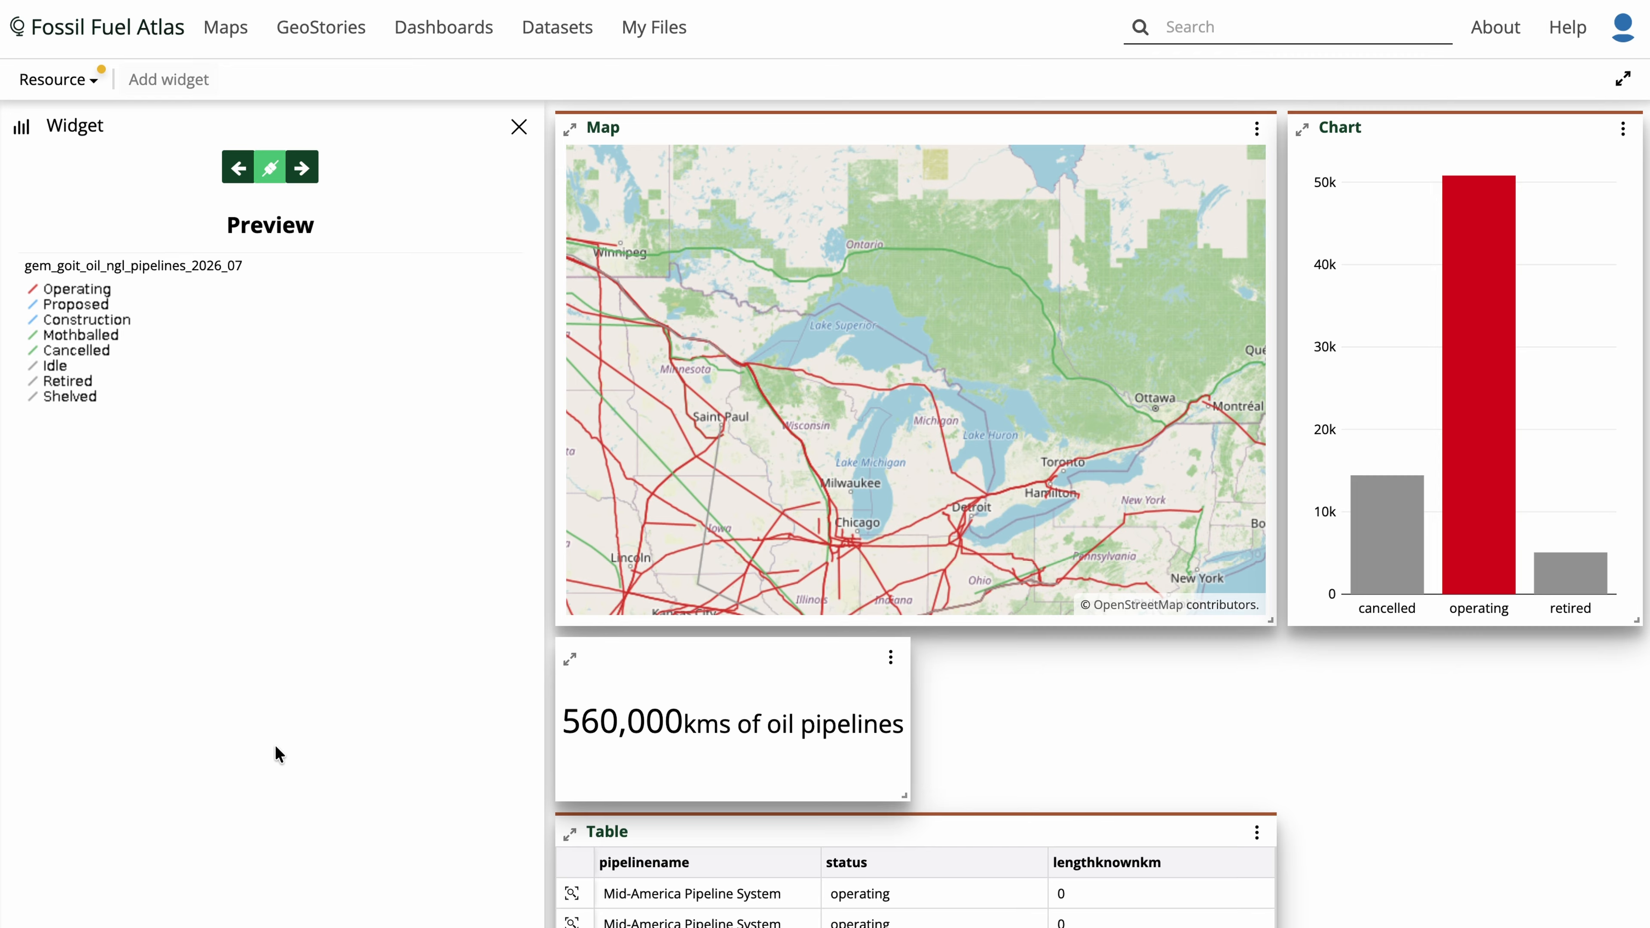
click(303, 170)
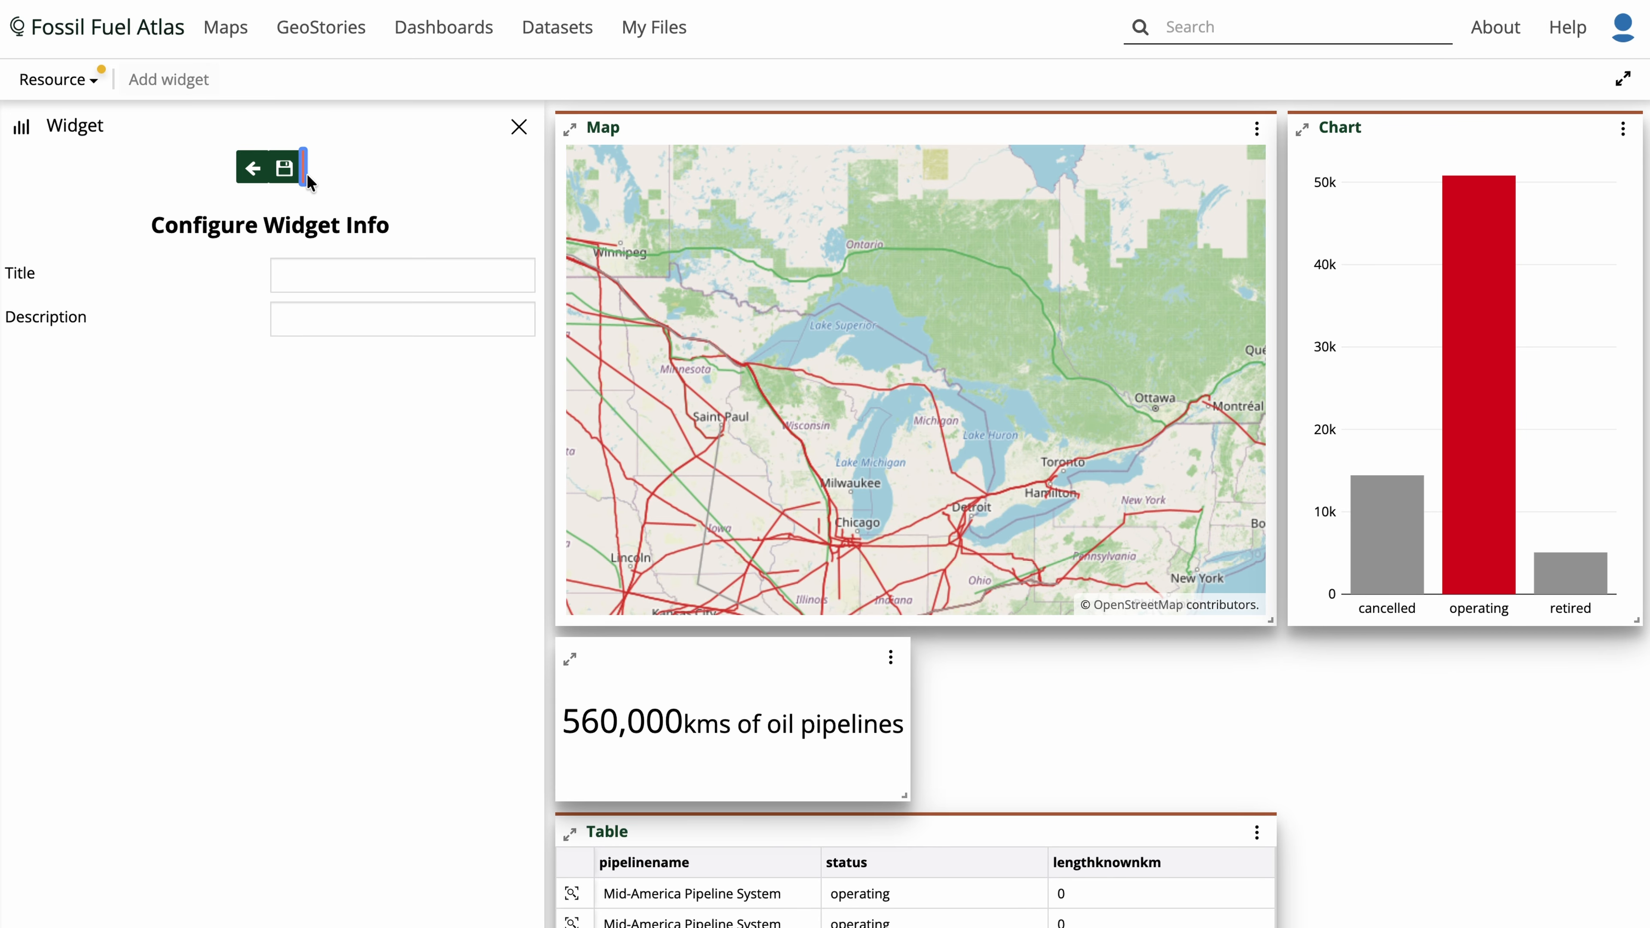
click(414, 266)
text(Le)
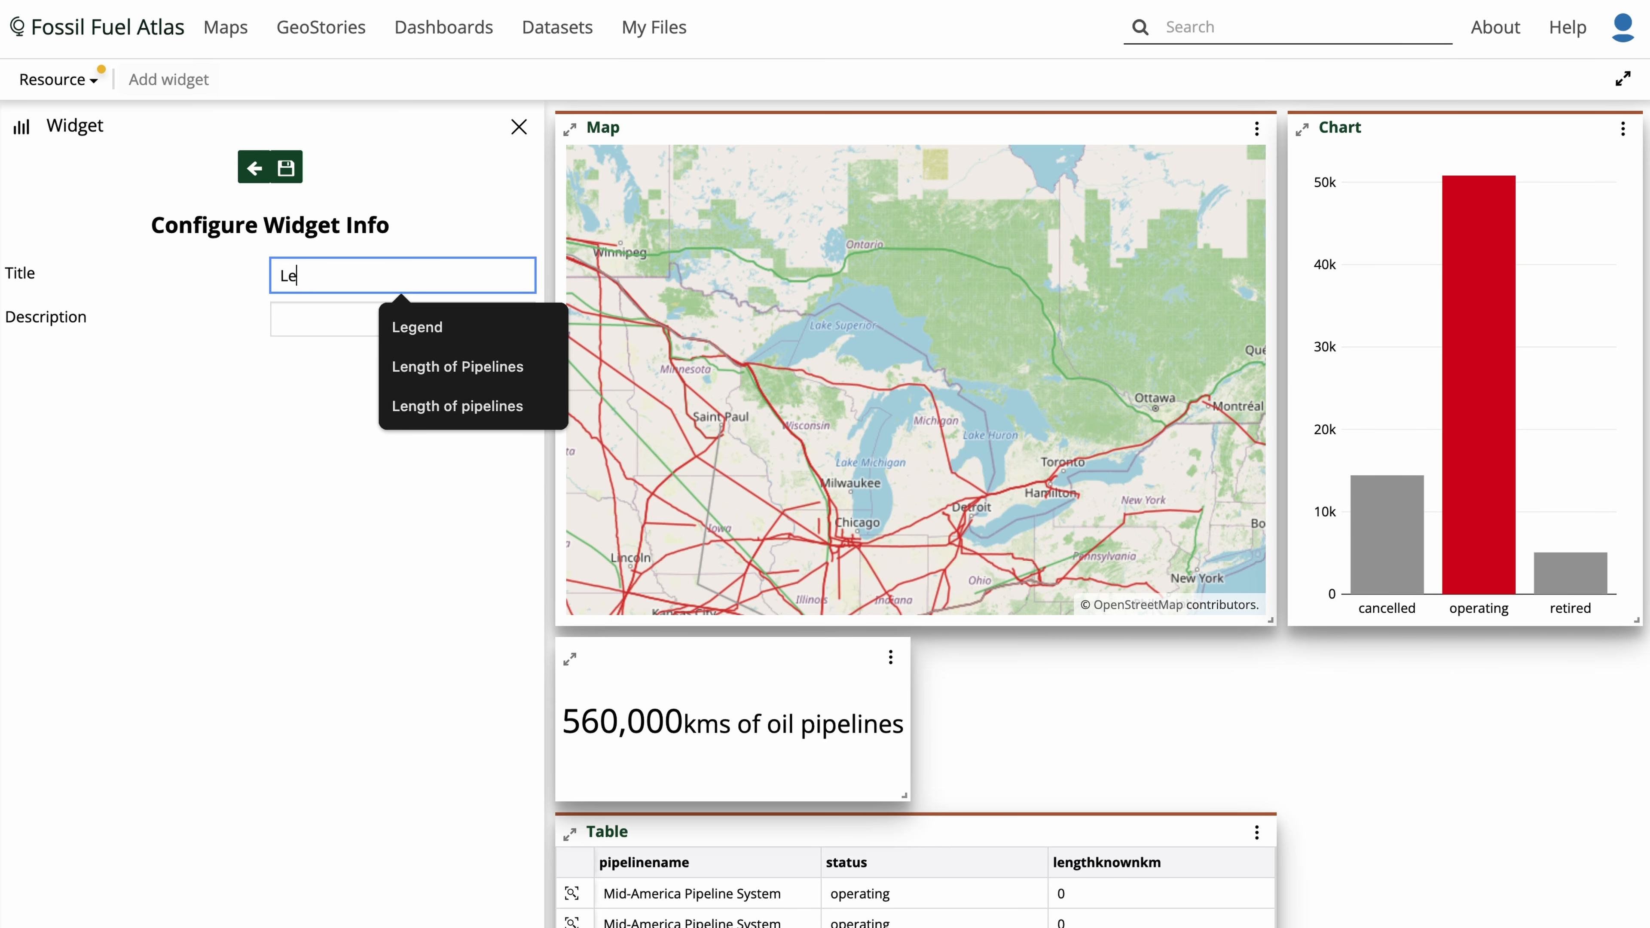
text(gend)
click(314, 420)
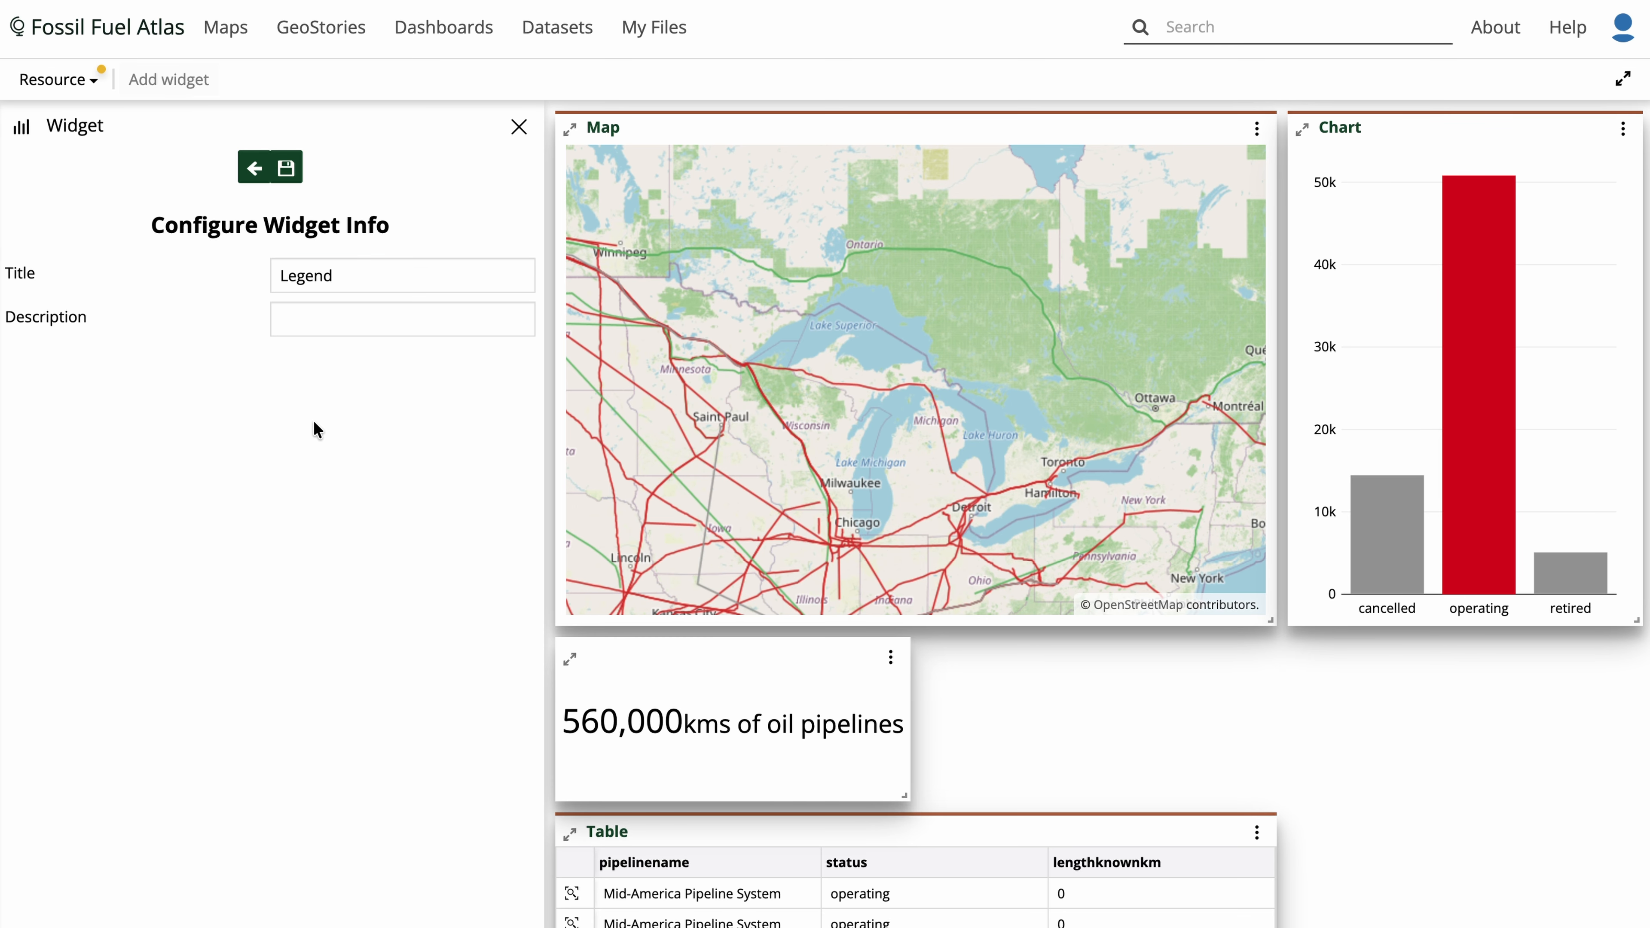
click(287, 176)
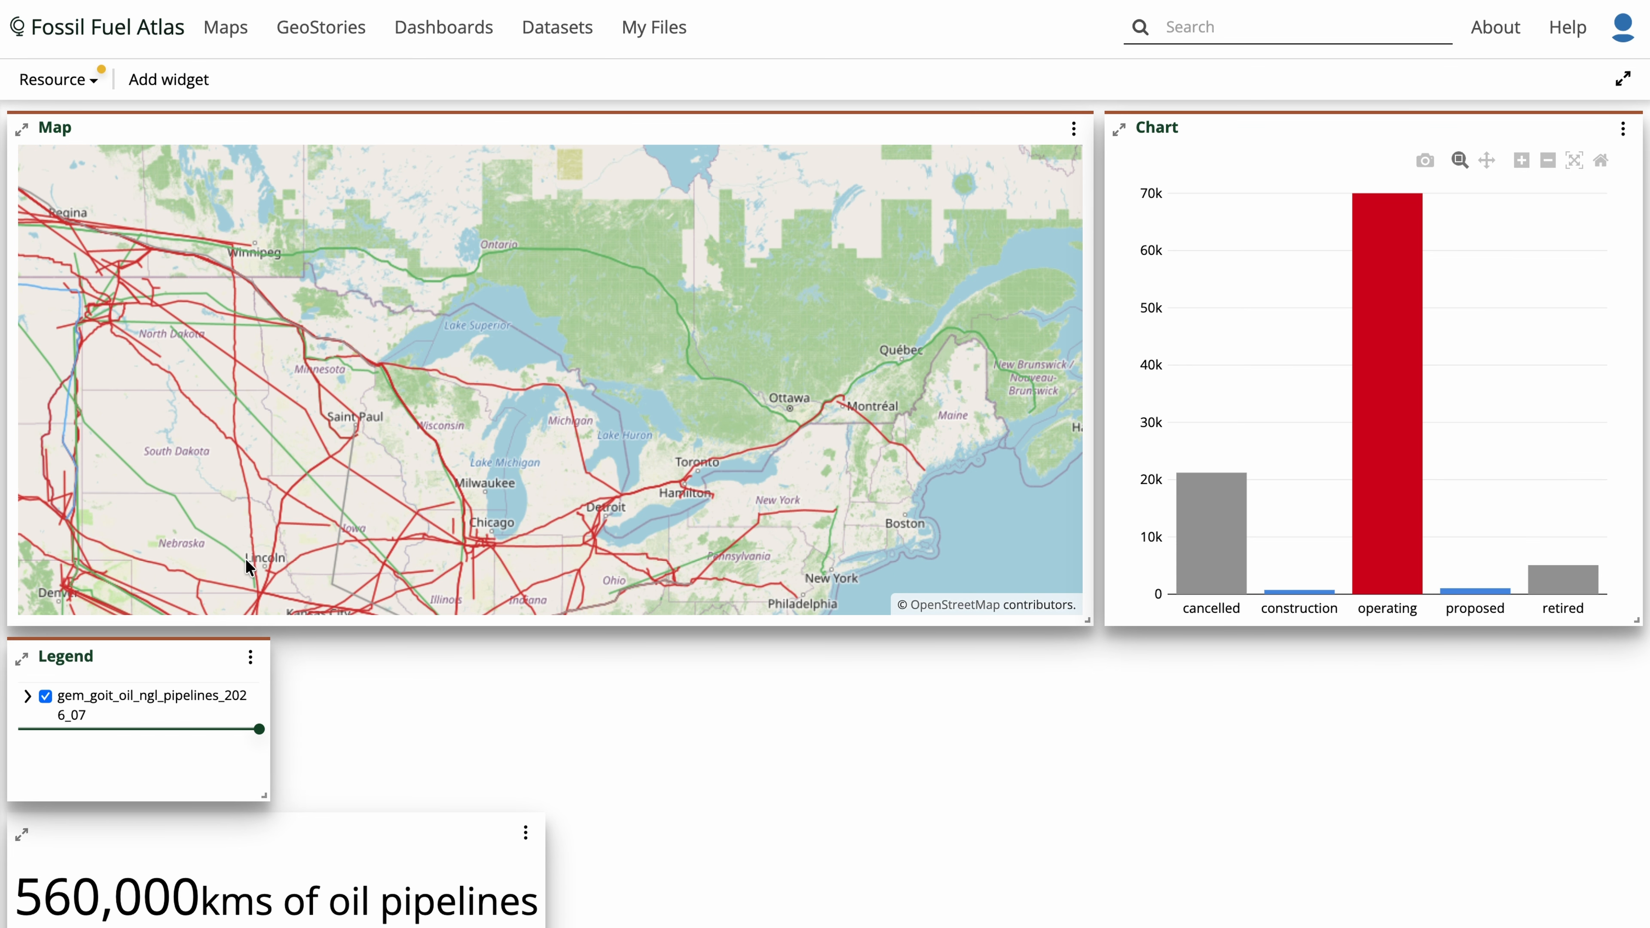
- Widen the legend widget to about half the map's width and expand the pipelines layer entry
drag(263, 796, 553, 867)
click(26, 699)
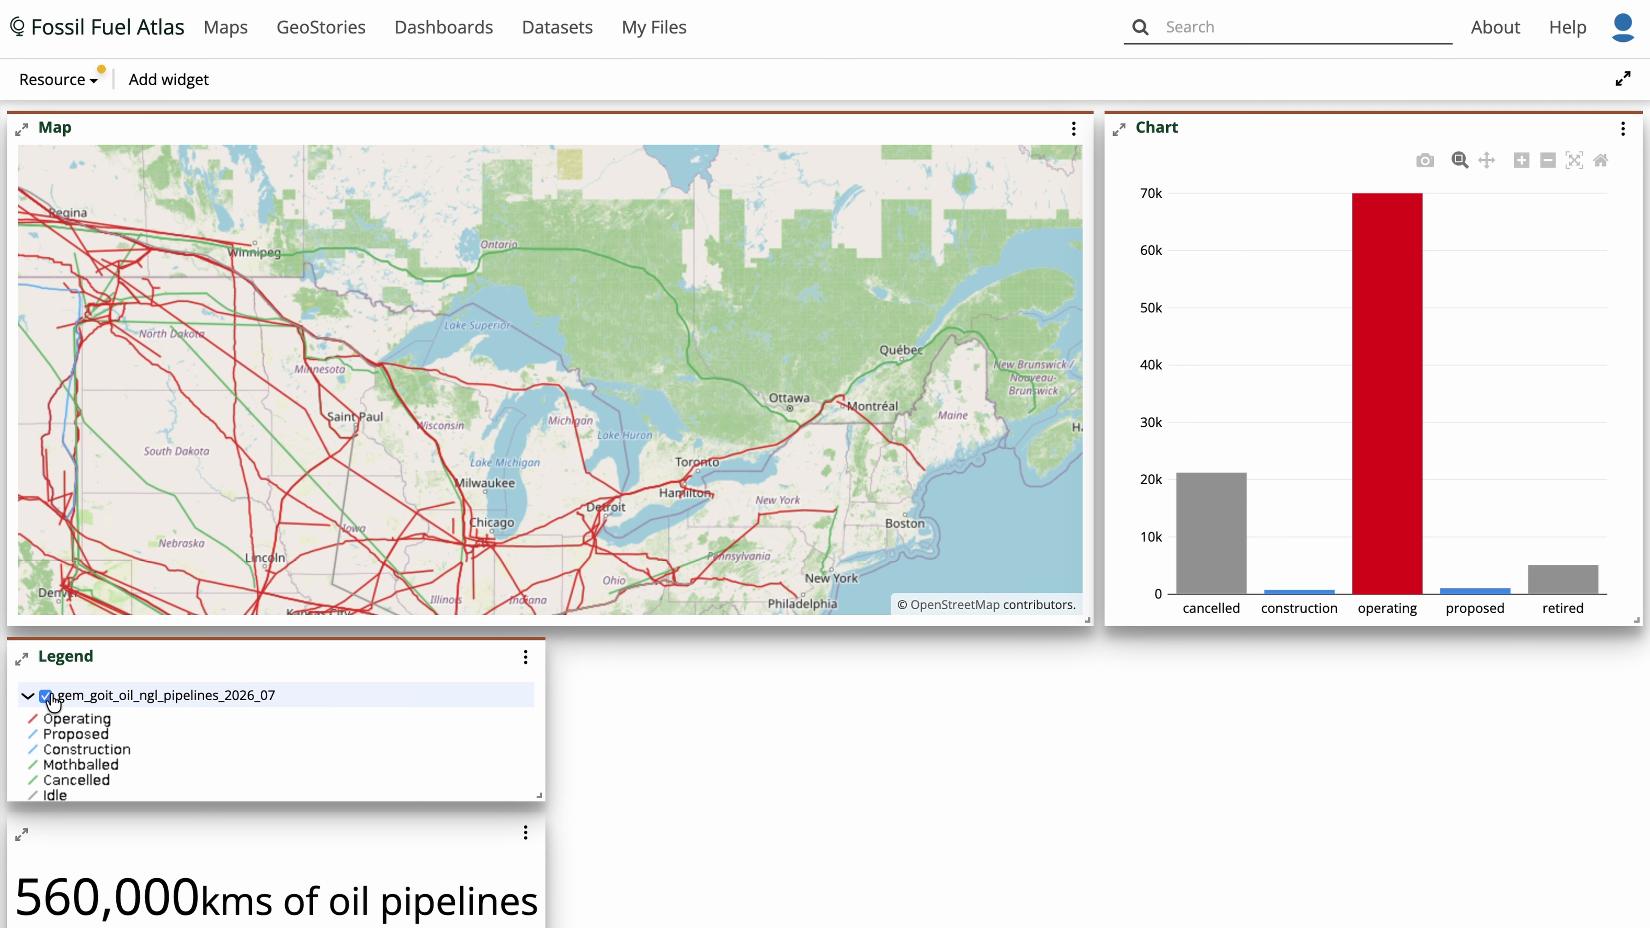
scroll(192, 746, down, 2)
scroll(192, 746, up, 3)
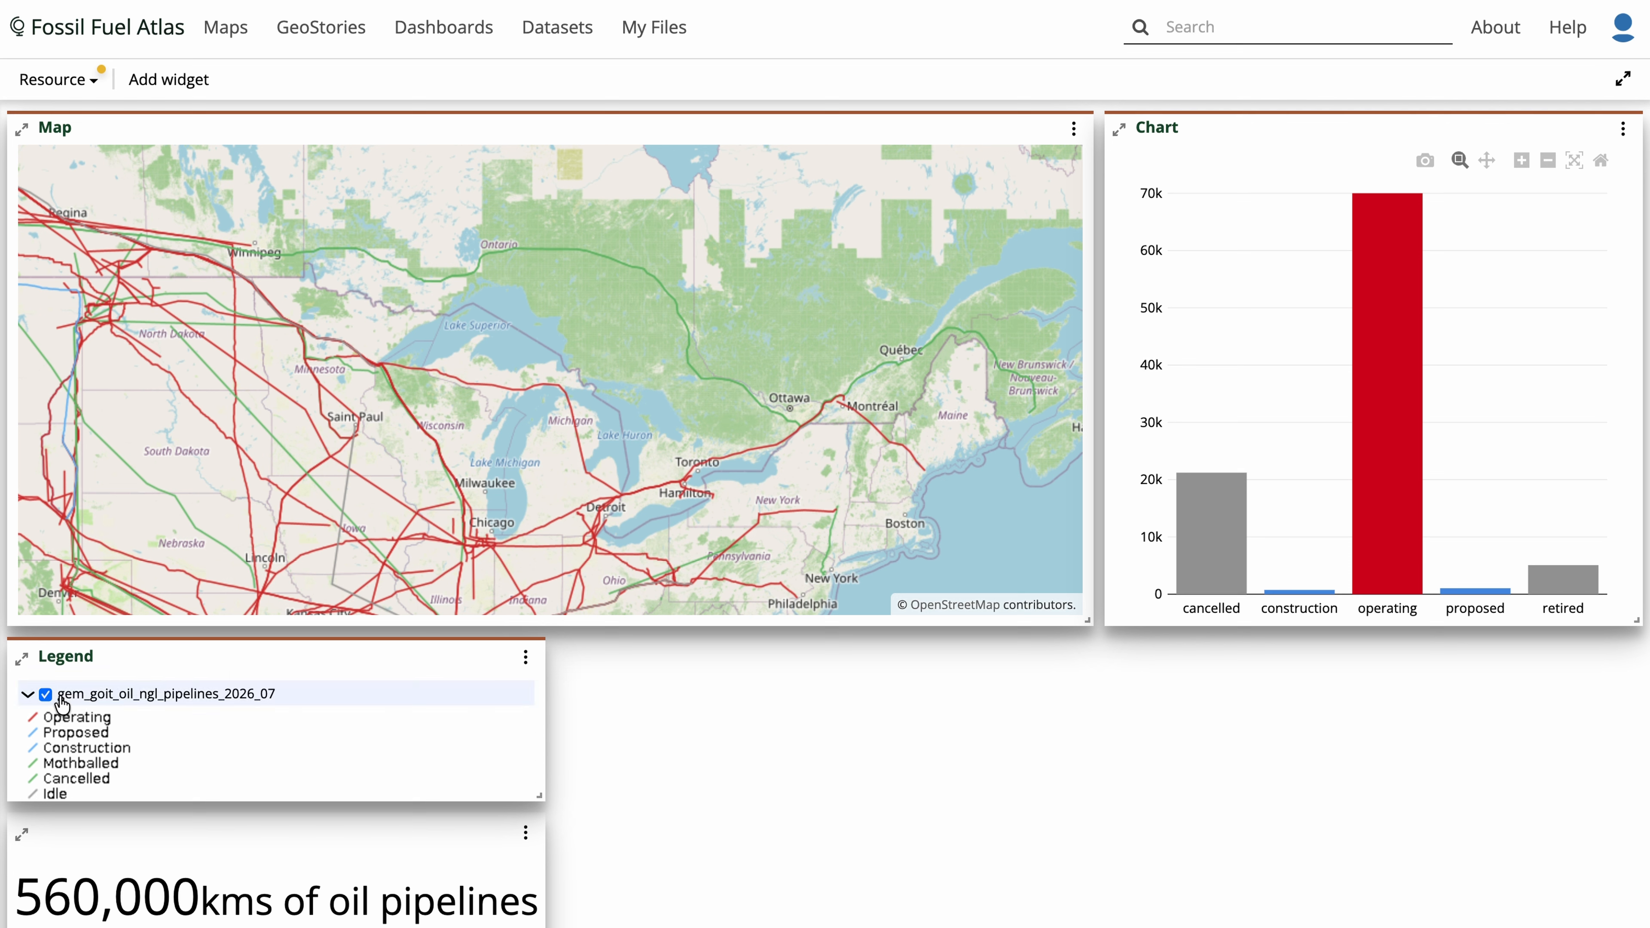
- Toggle the pipelines layer off and back on in the legend and scroll through the dashboard widgets
click(46, 694)
click(46, 694)
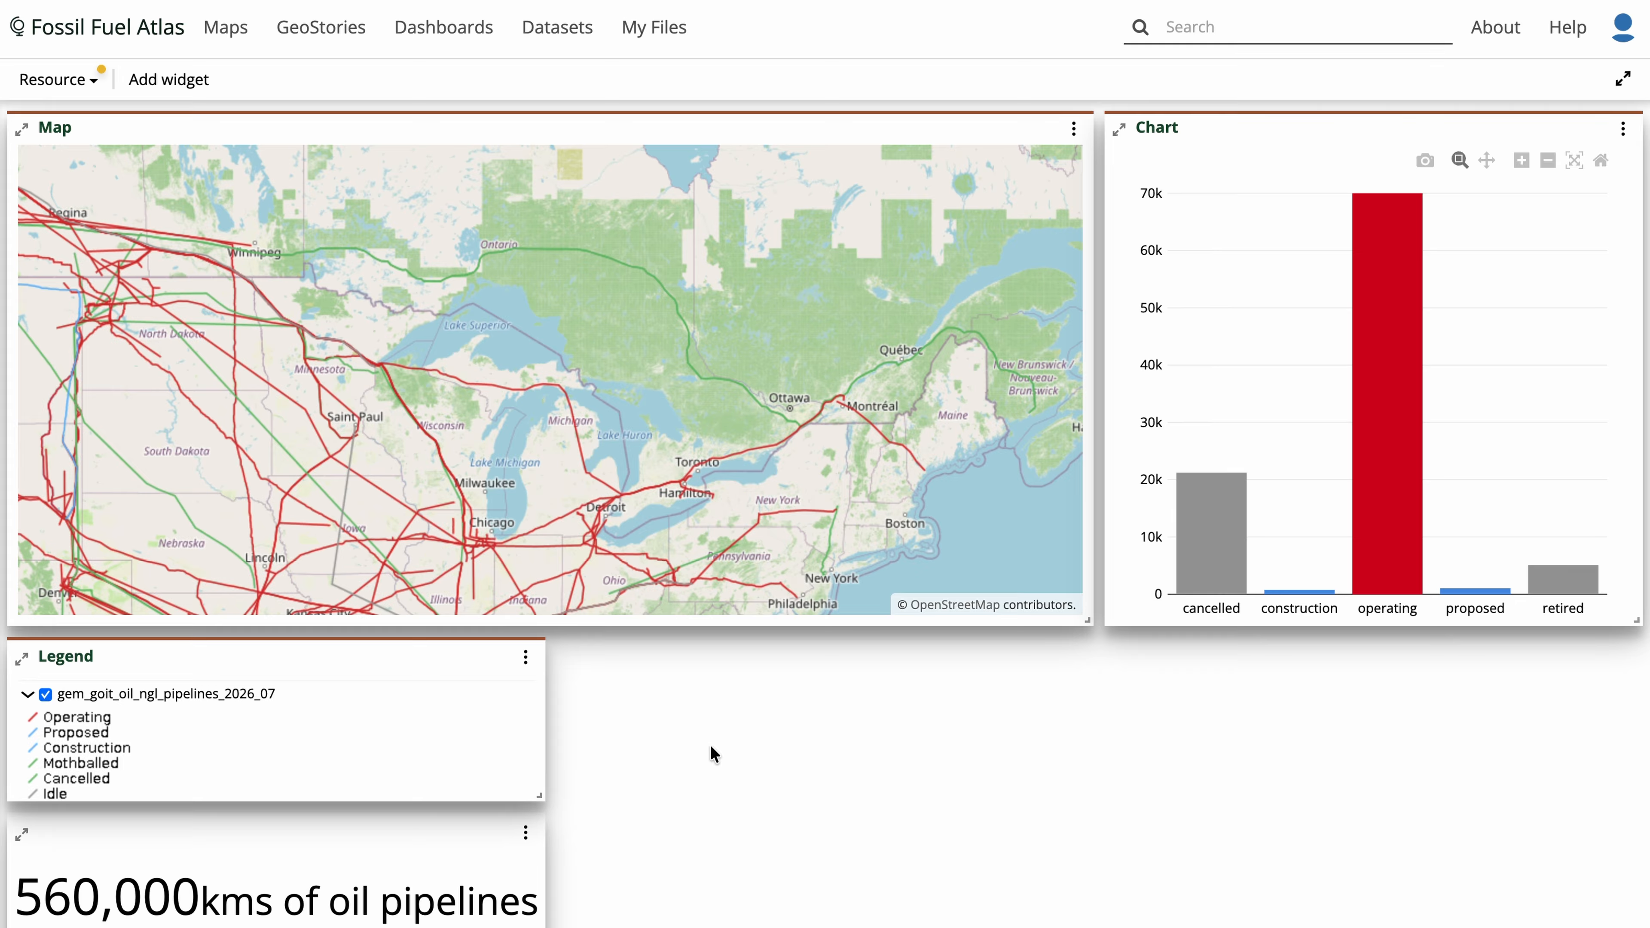
scroll(712, 749, down, 6)
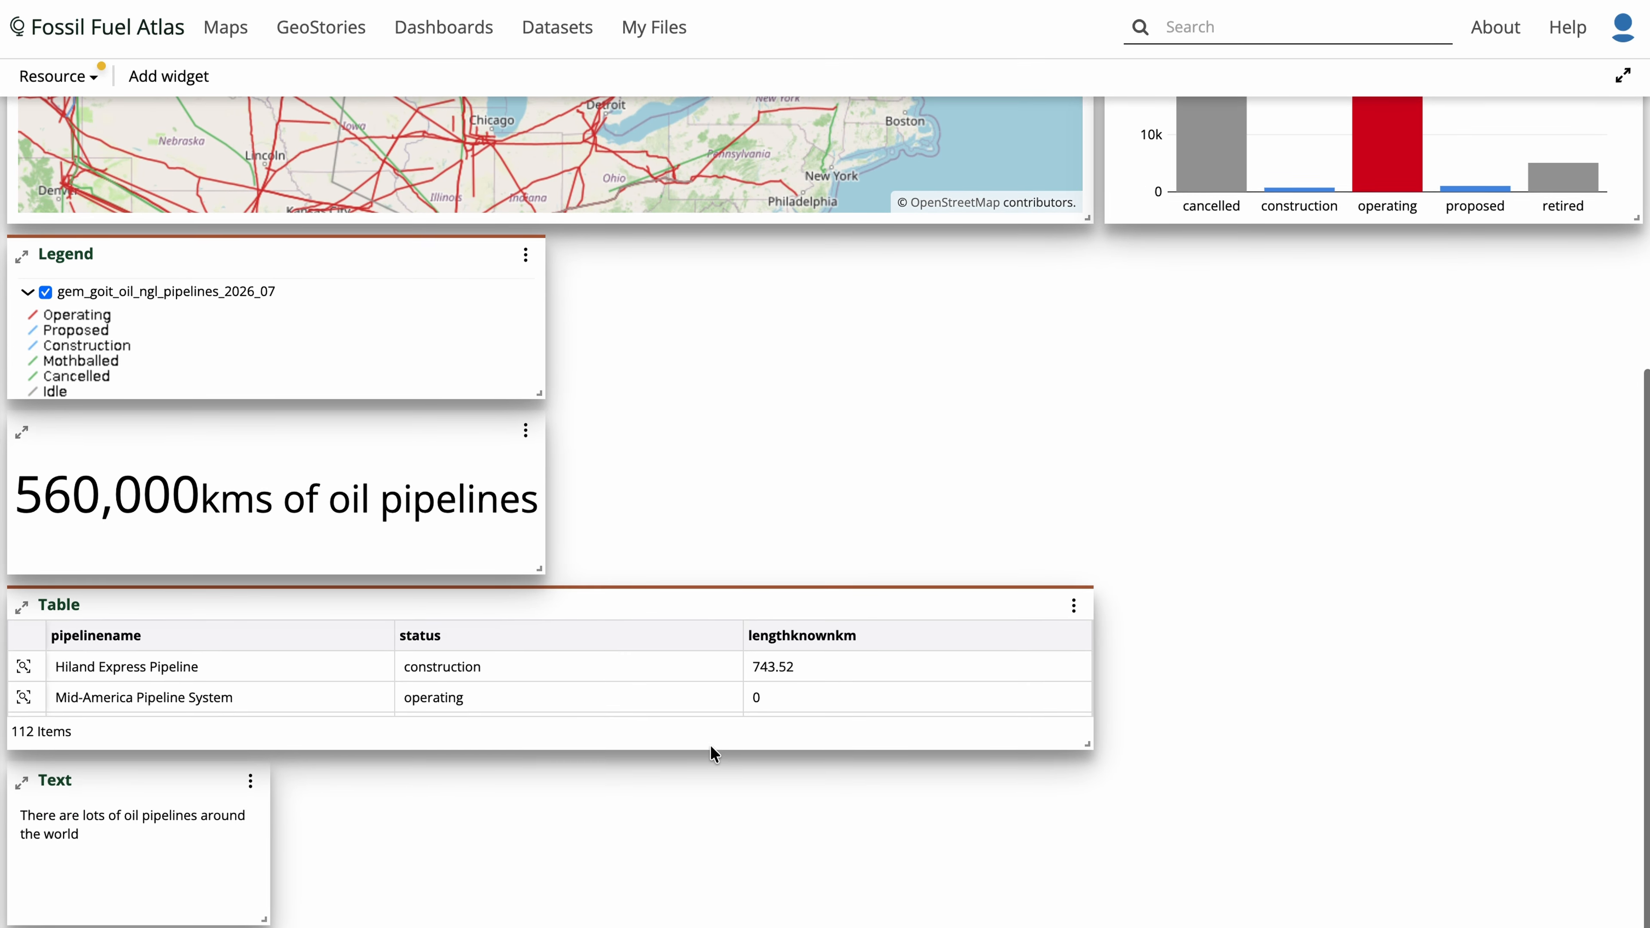
scroll(728, 838, up, 6)
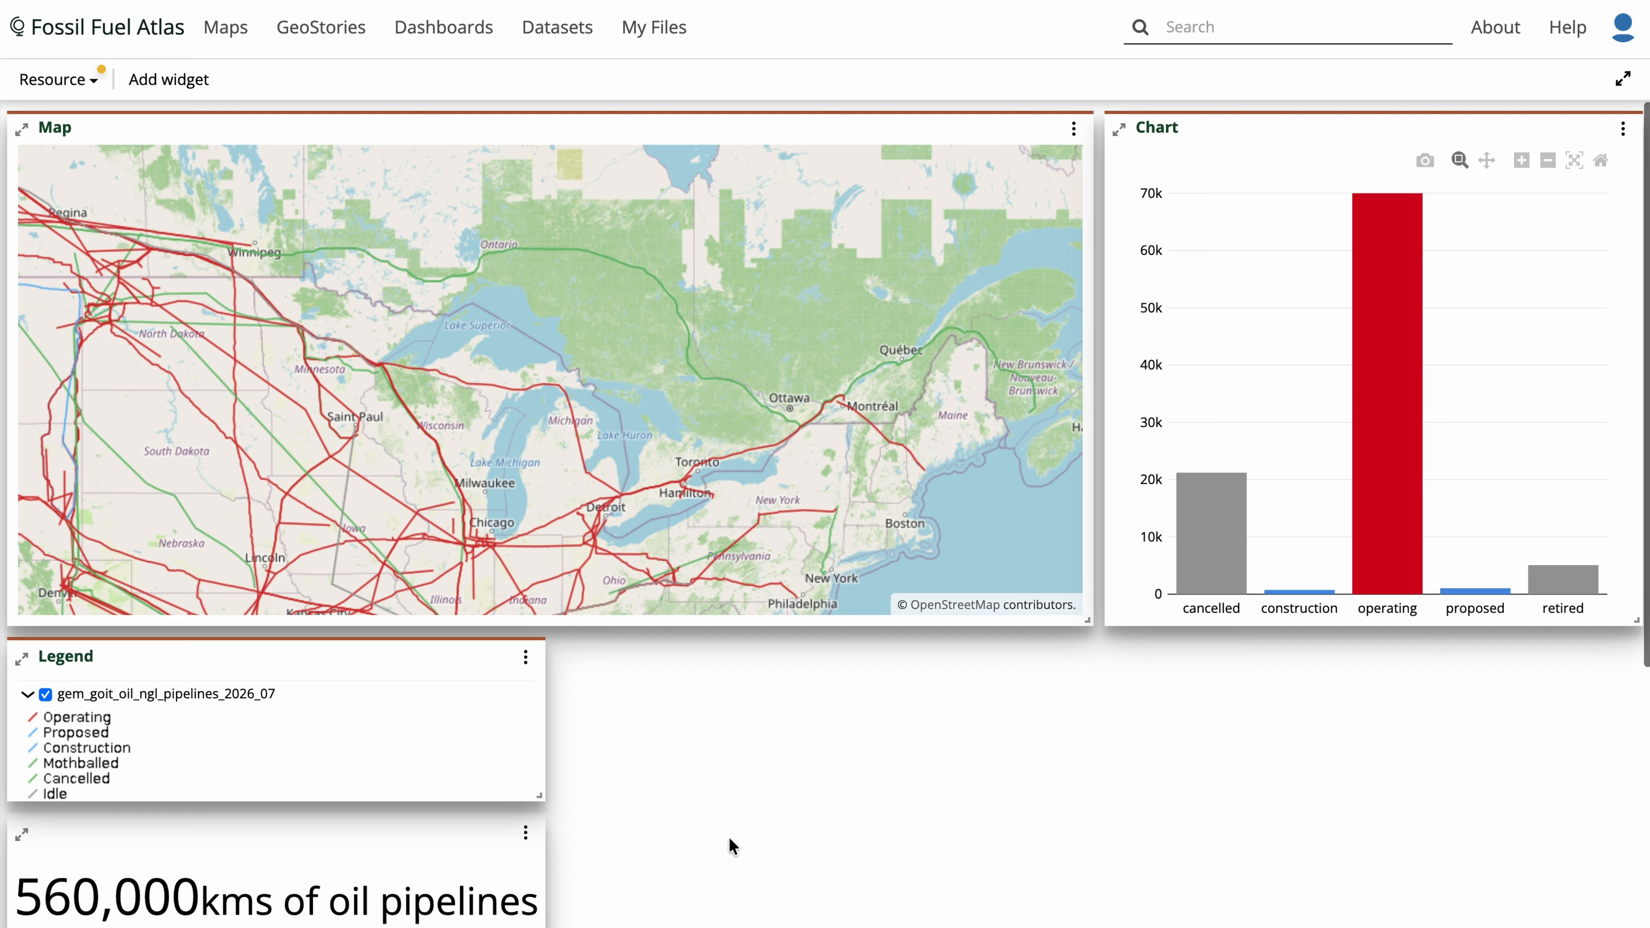
- Save the dashboard as a new resource titled "Dashboard test"
click(94, 83)
click(90, 129)
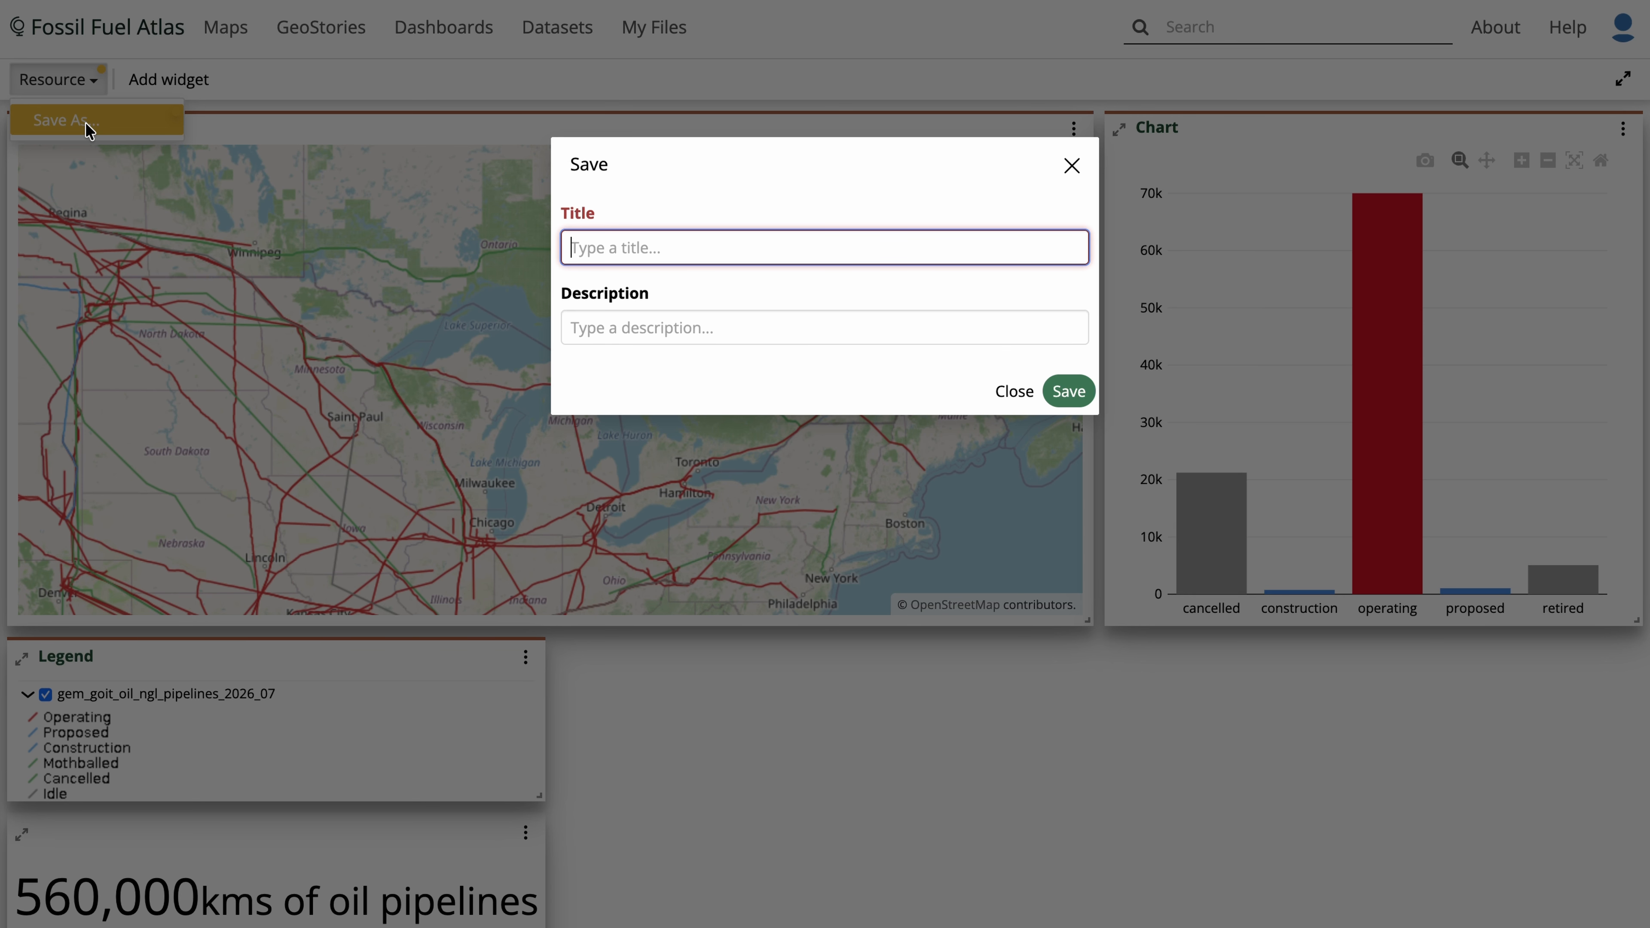
text(Dashboard test)
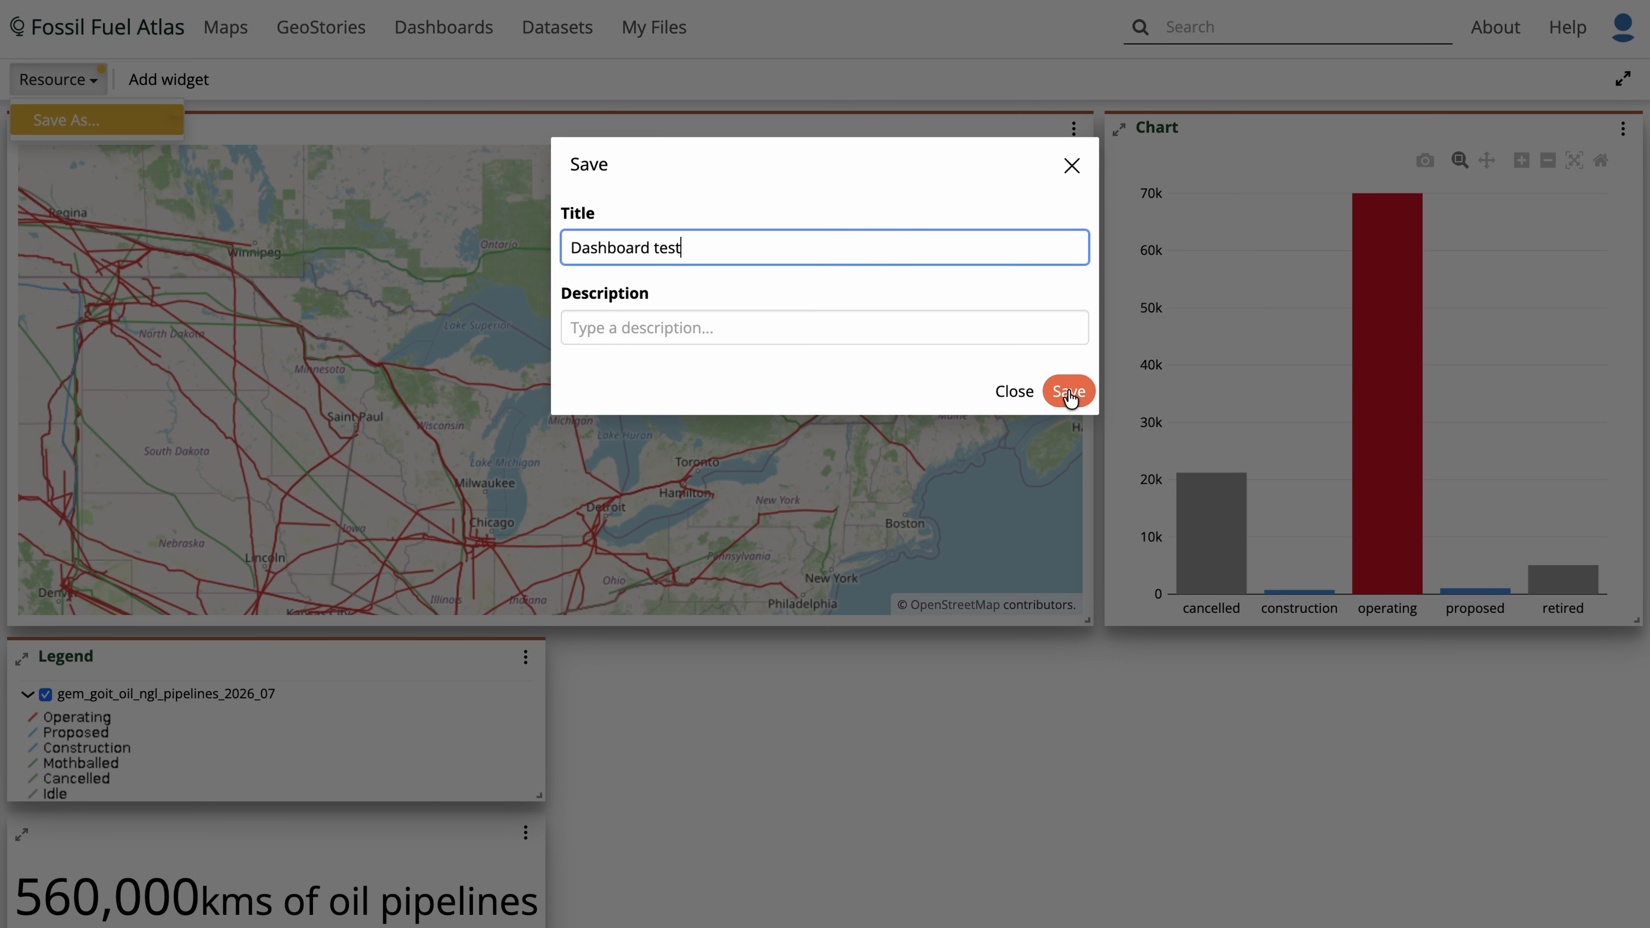
click(1068, 393)
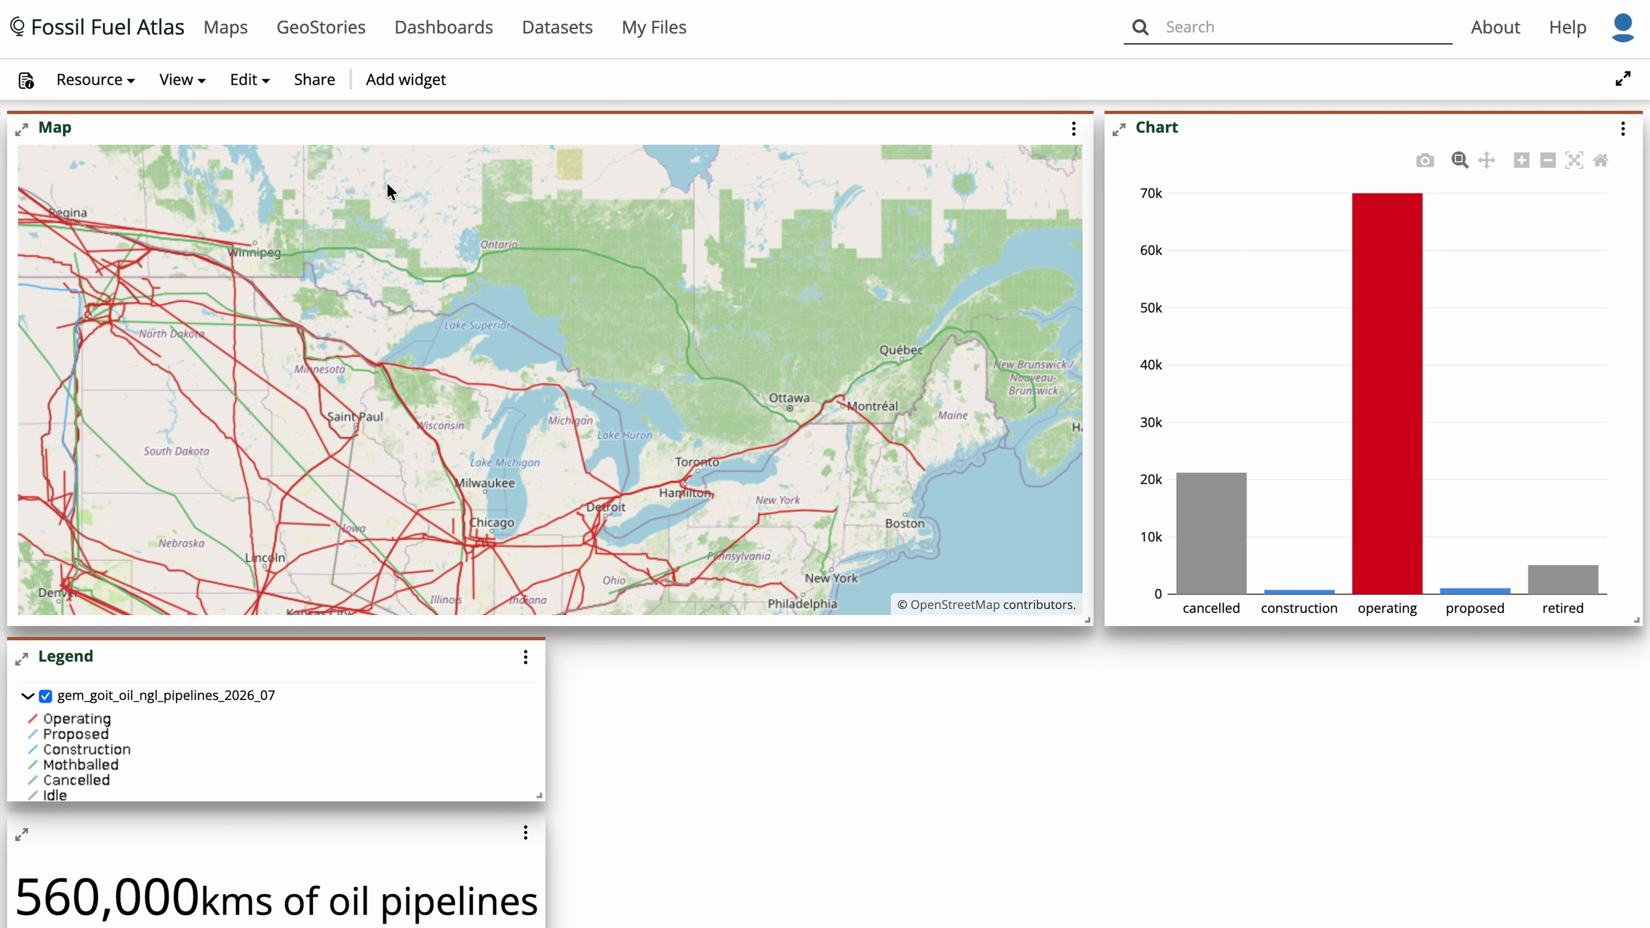
- Share the dashboard with View permission for Anyone and for Registered members
click(316, 81)
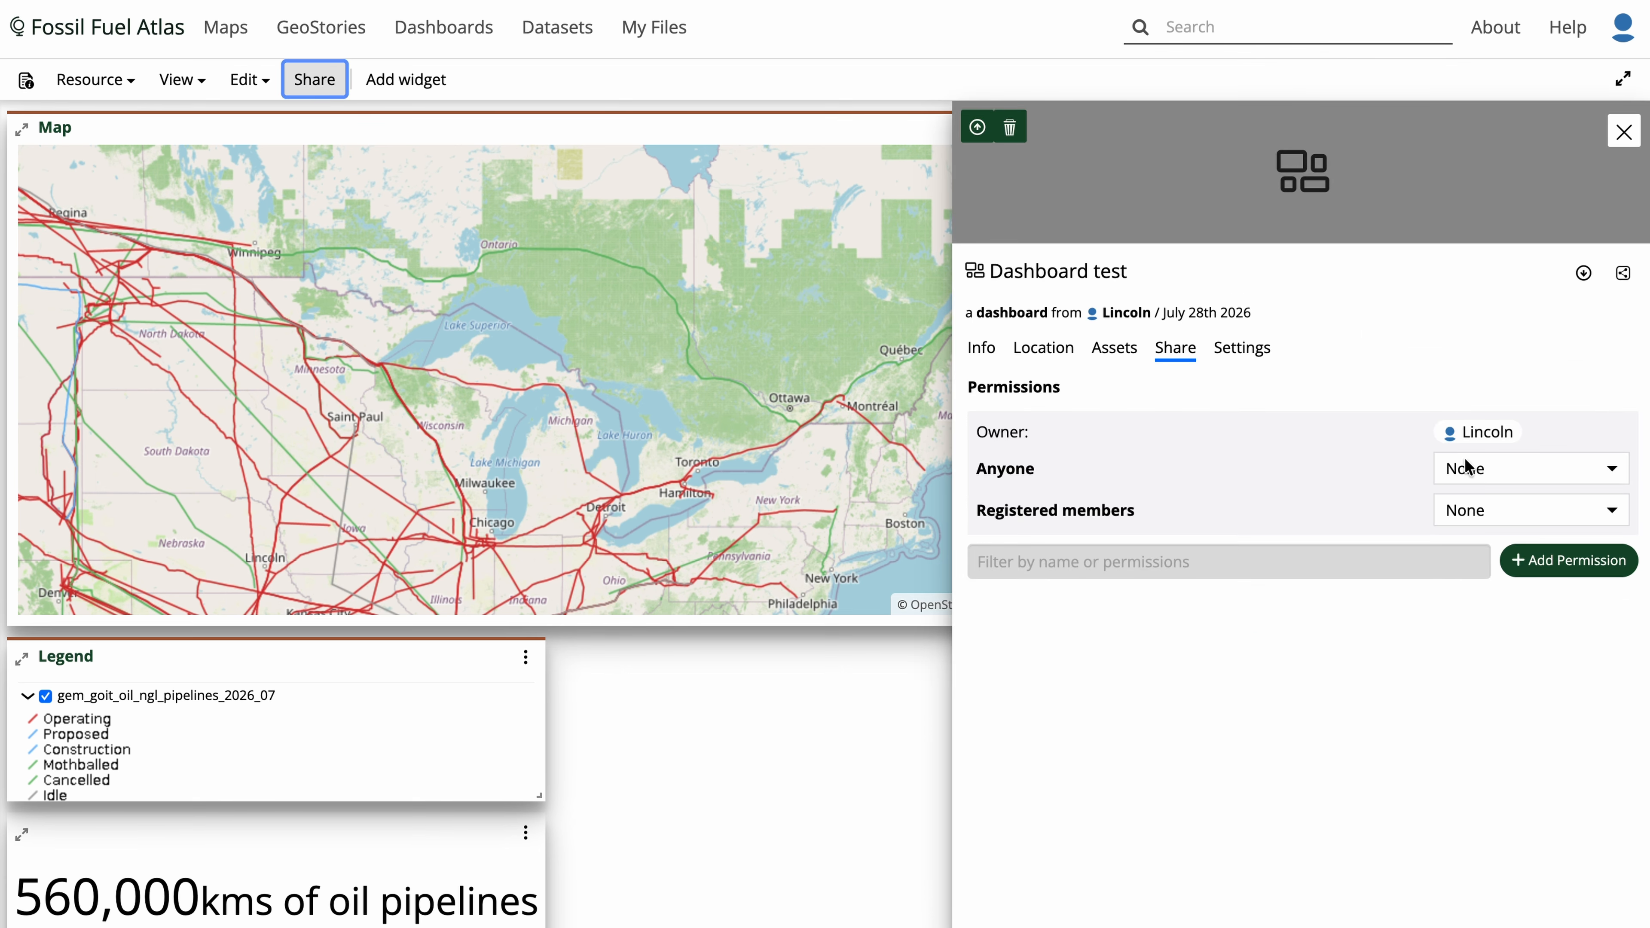
click(1496, 473)
click(1474, 543)
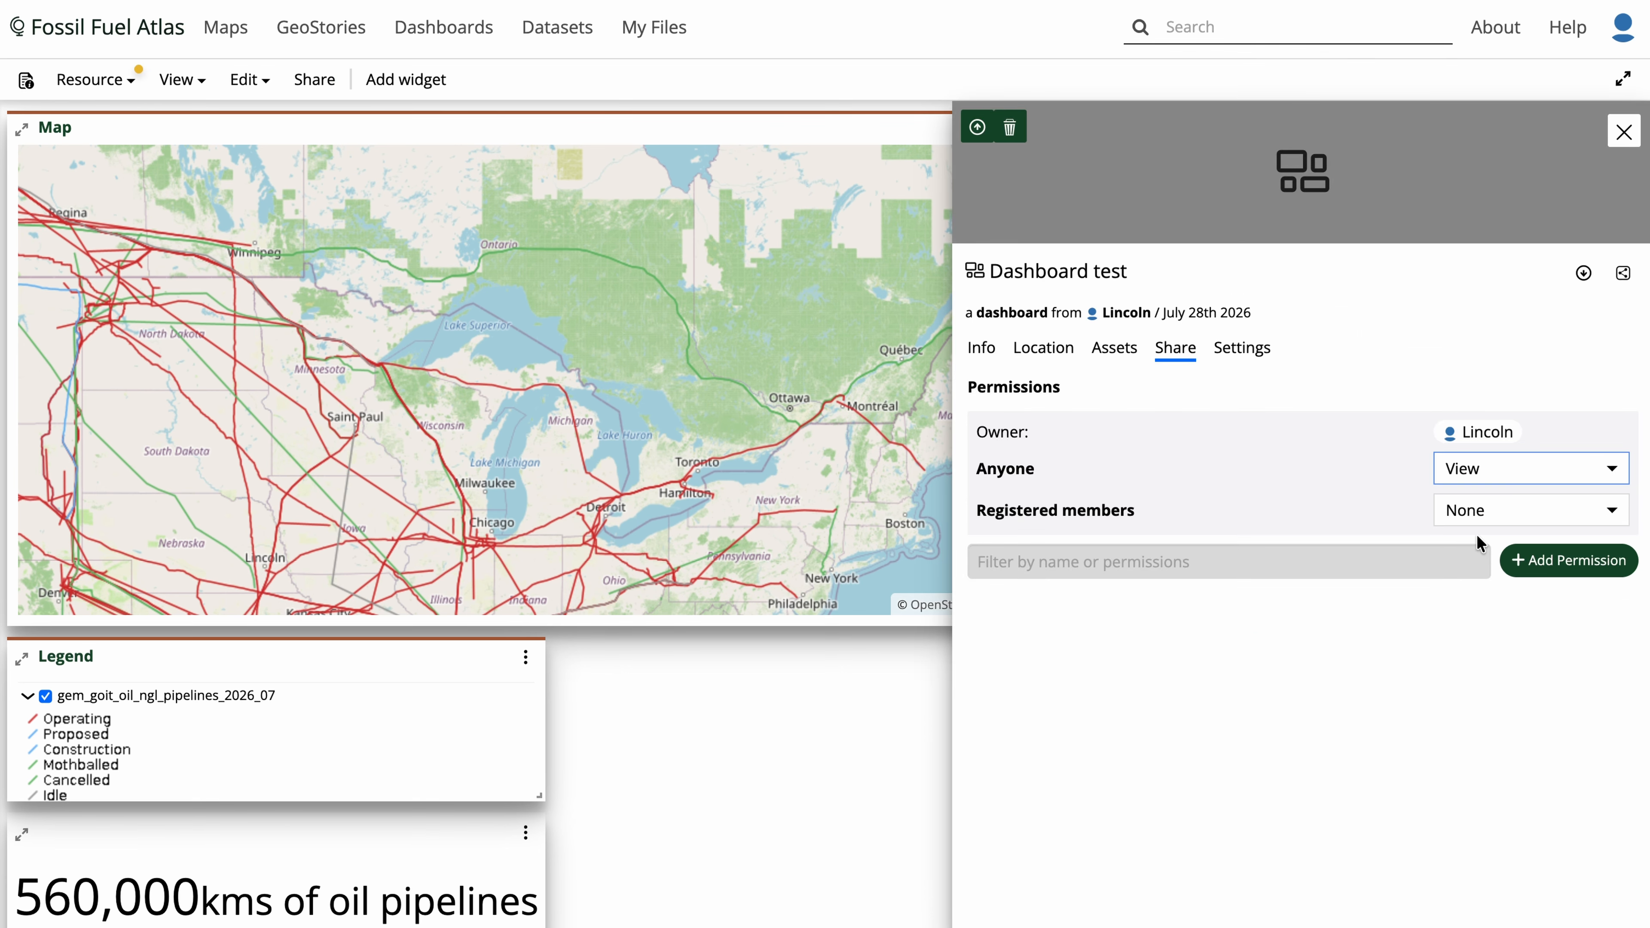
click(1474, 509)
click(1469, 581)
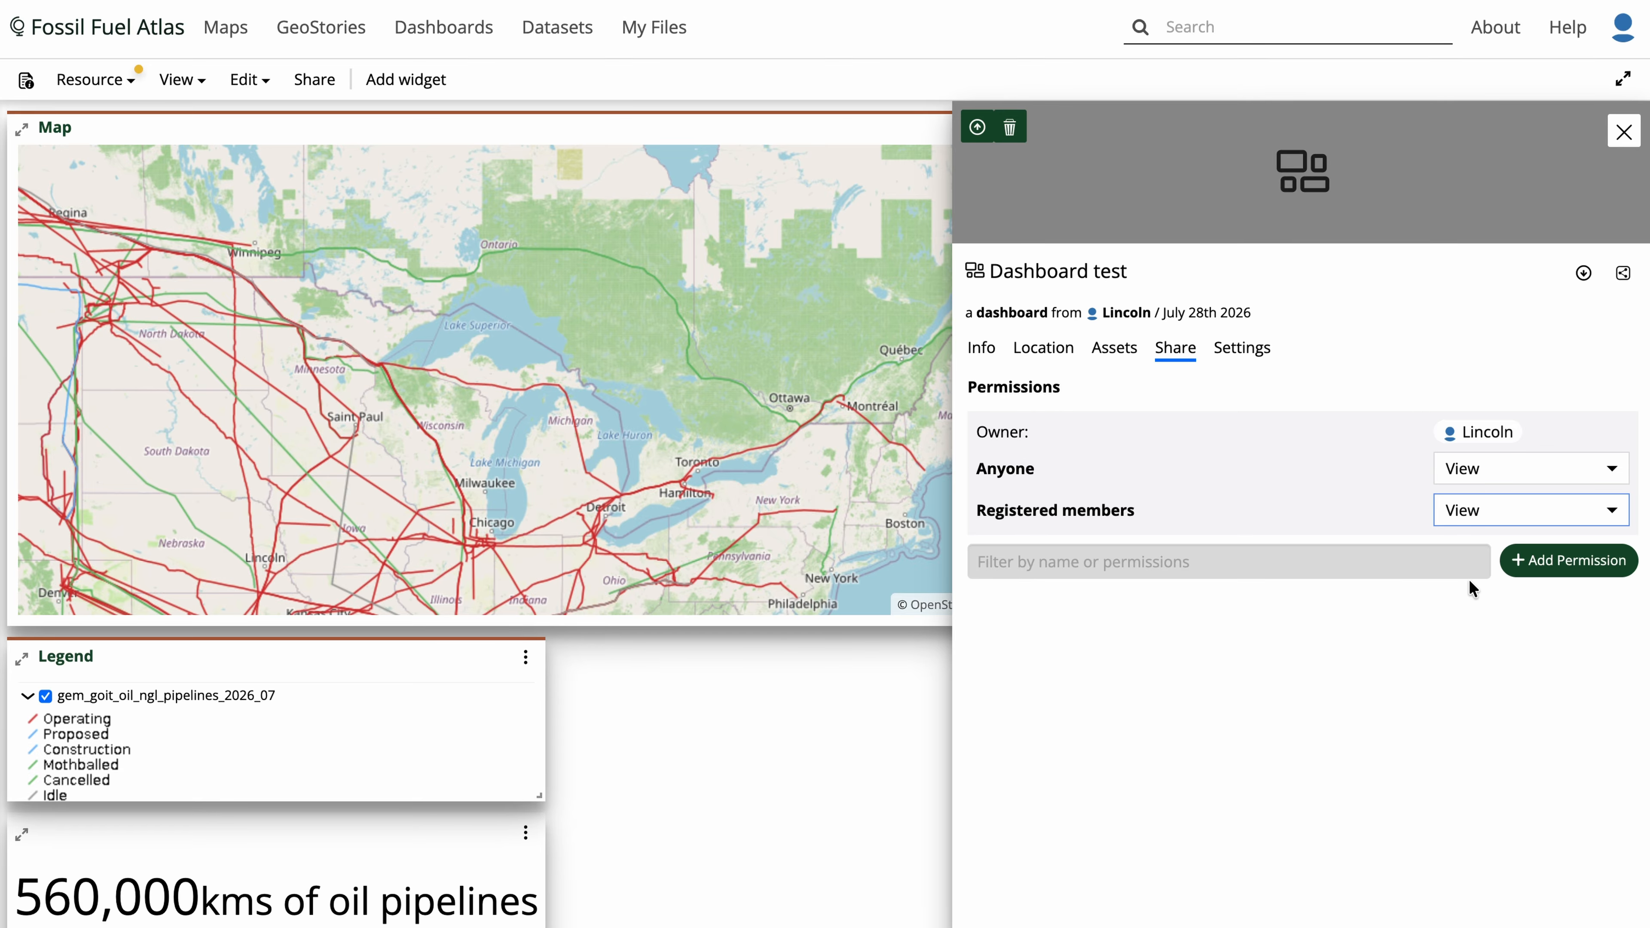
click(1257, 690)
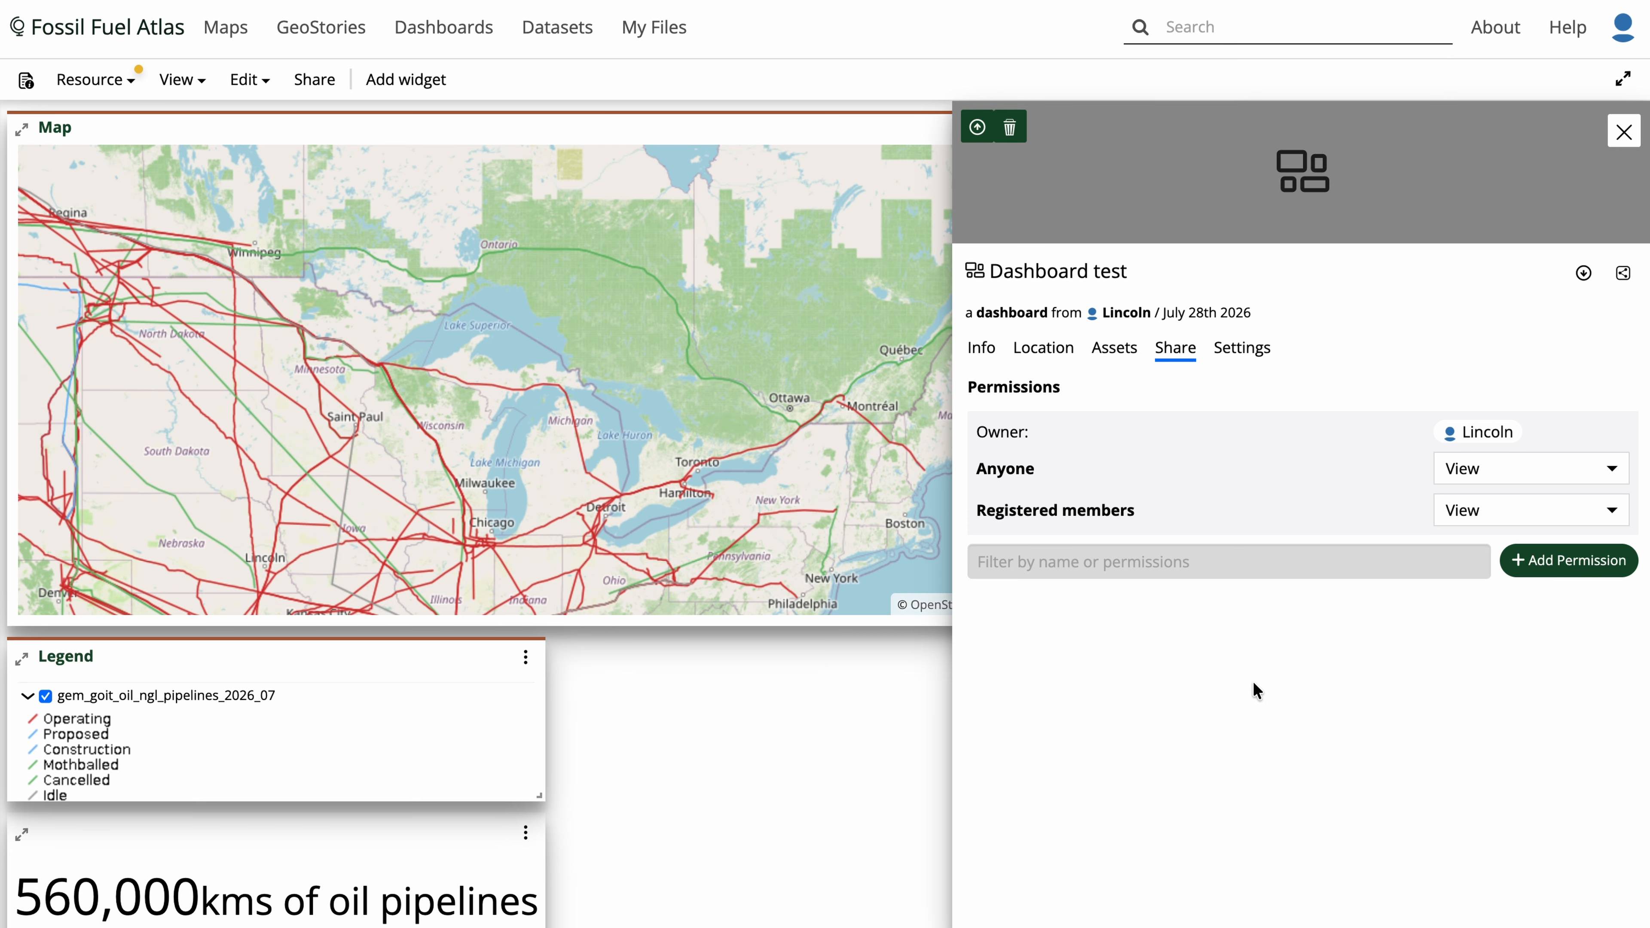
- Save the dashboard with its updated permissions
click(67, 86)
click(91, 119)
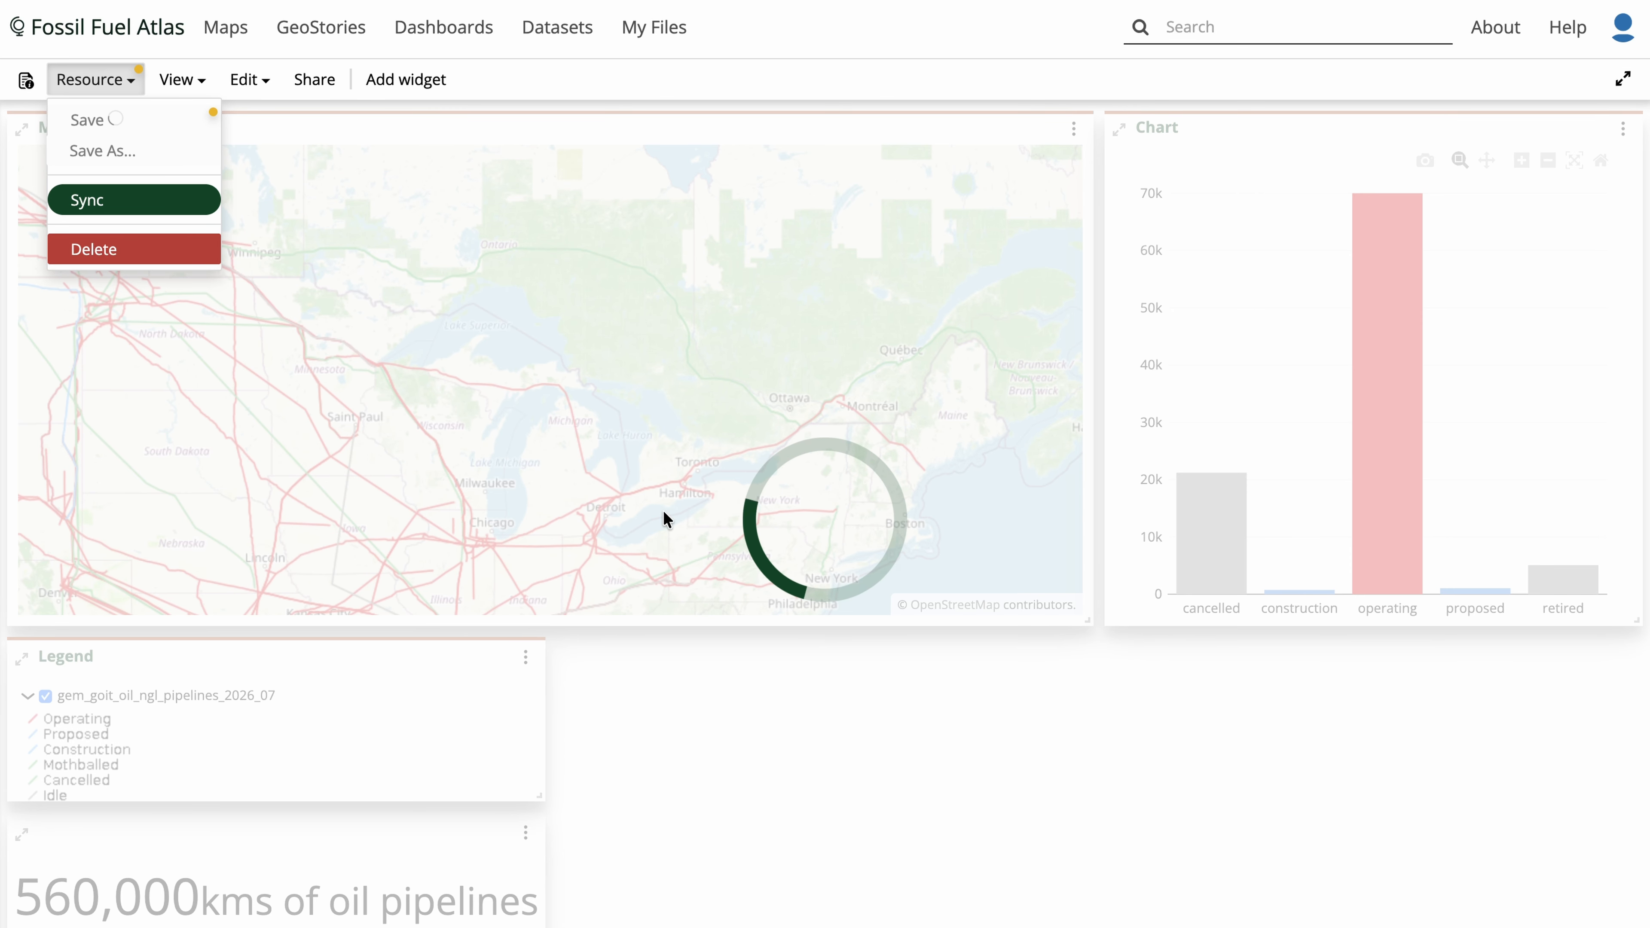